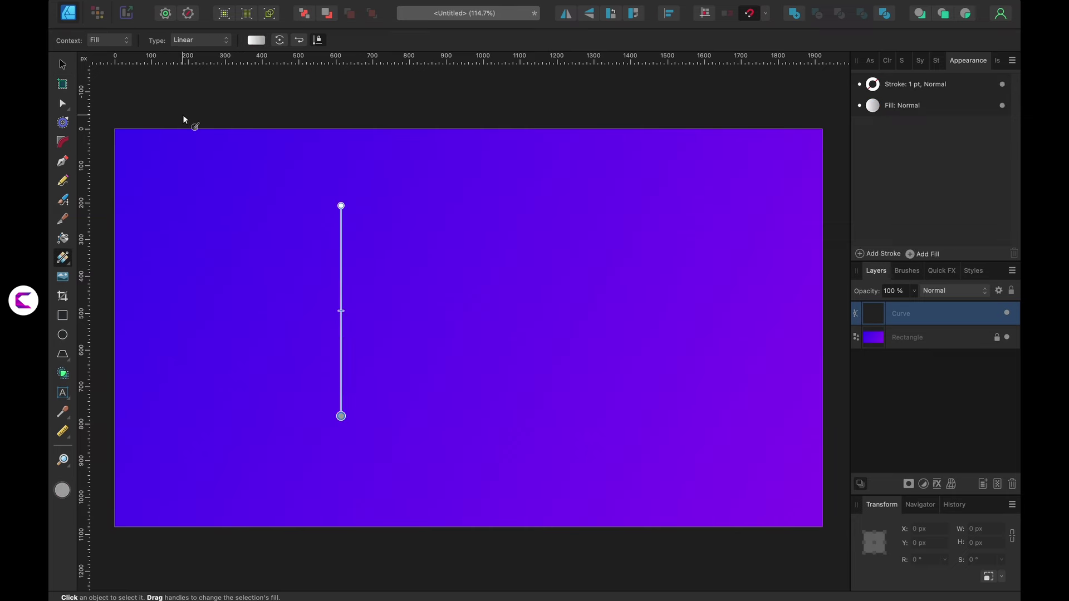
- Lock the blue-to-purple gradient background and draw one vertical line above it
{"action": "key", "text": "x"}
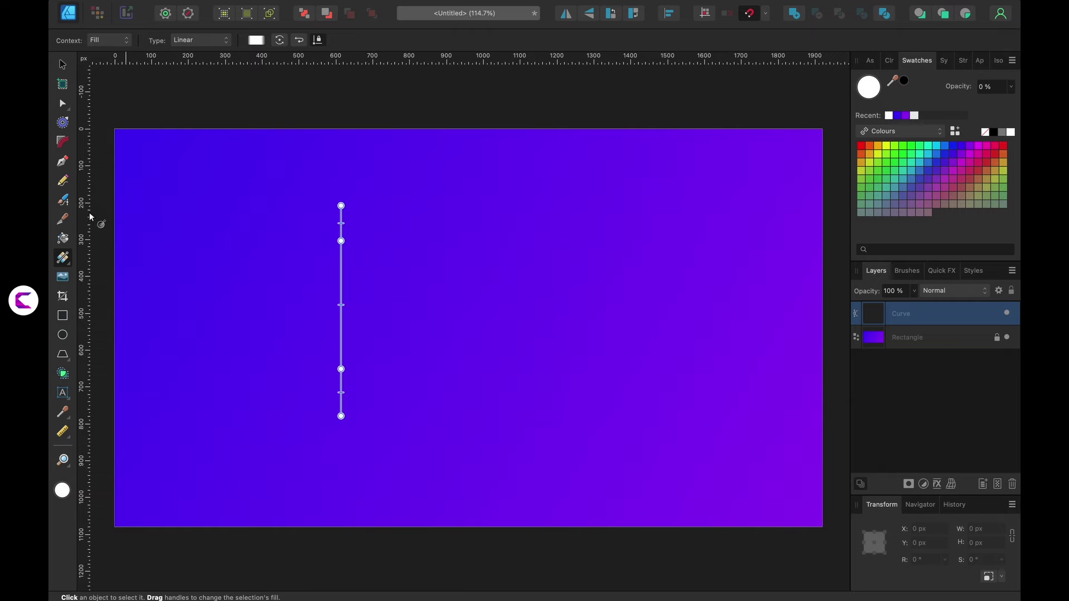
{"action": "left_click", "coordinate": [341, 295]}
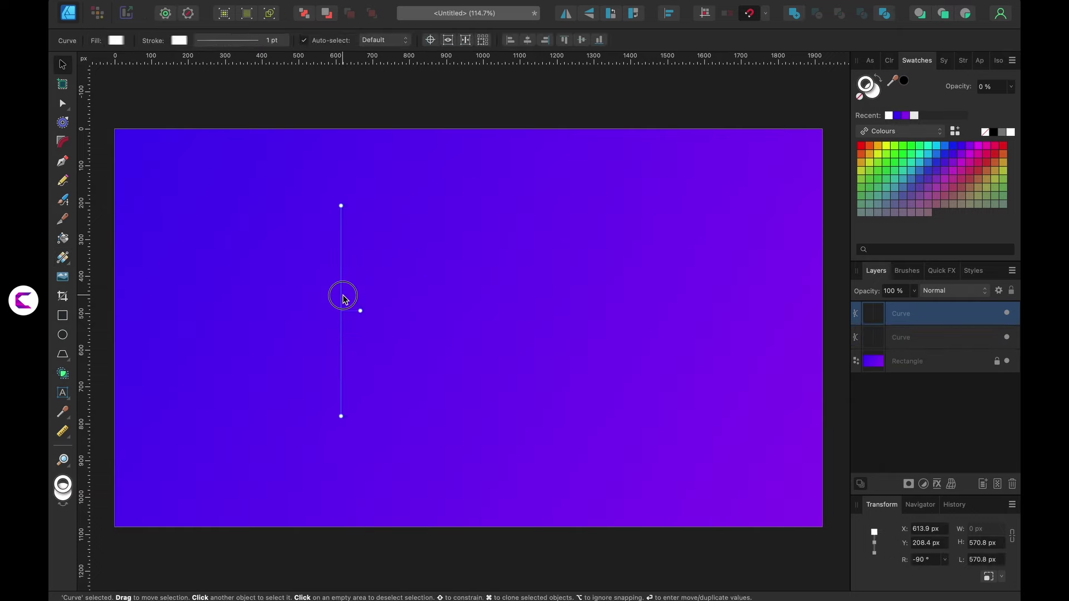
{"action": "left_click", "coordinate": [201, 40]}
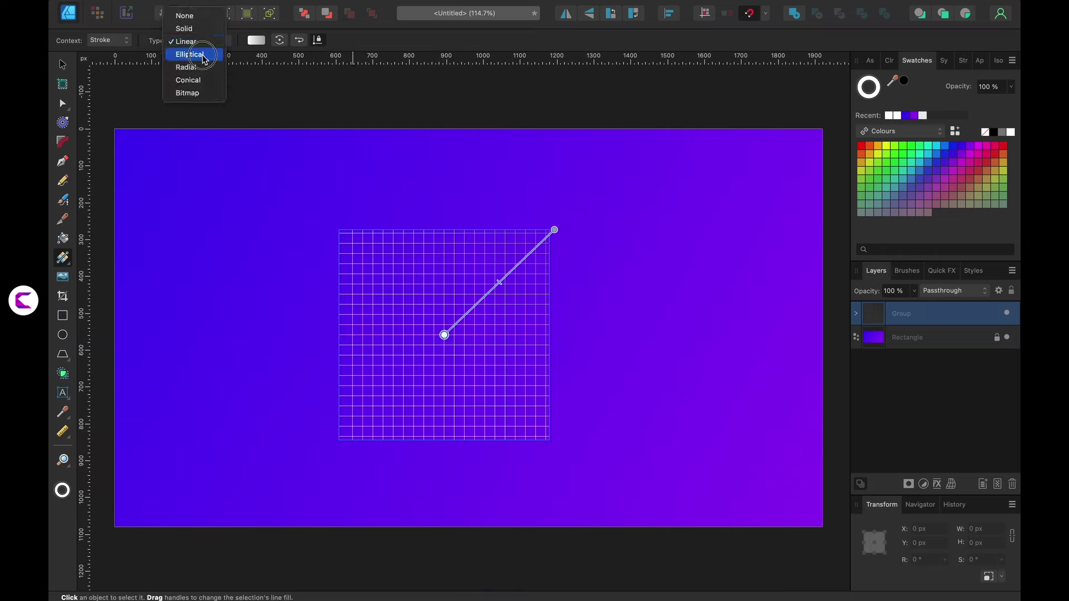
{"action": "left_click", "coordinate": [190, 54]}
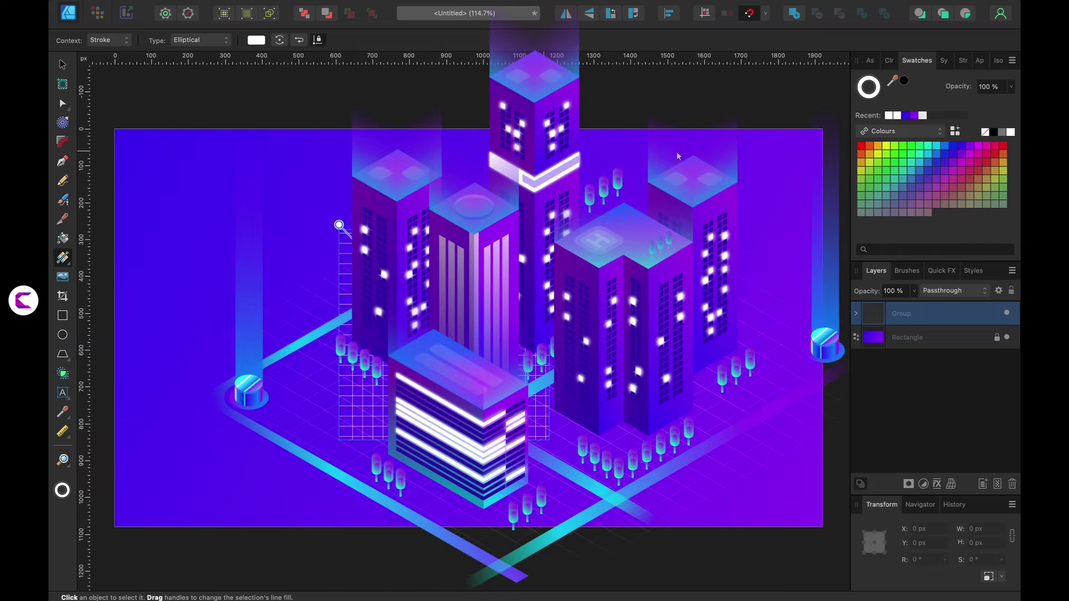
{"action": "left_click", "coordinate": [1010, 86]}
{"action": "left_click_drag", "start_coordinate": [996, 105], "coordinate": [905, 105]}
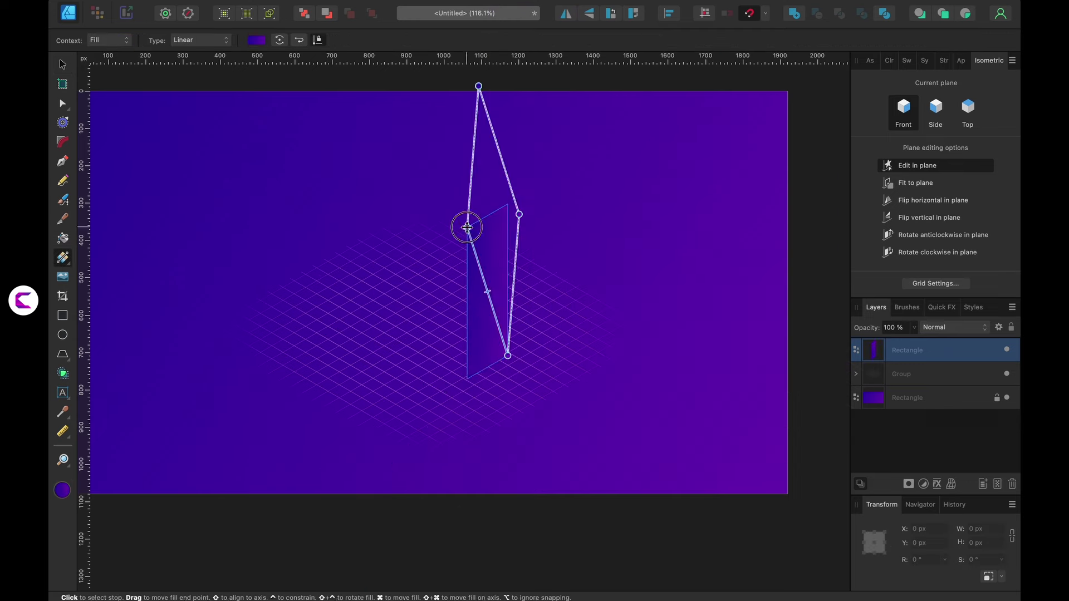
{"action": "left_click_drag", "start_coordinate": [465, 226], "coordinate": [476, 373]}
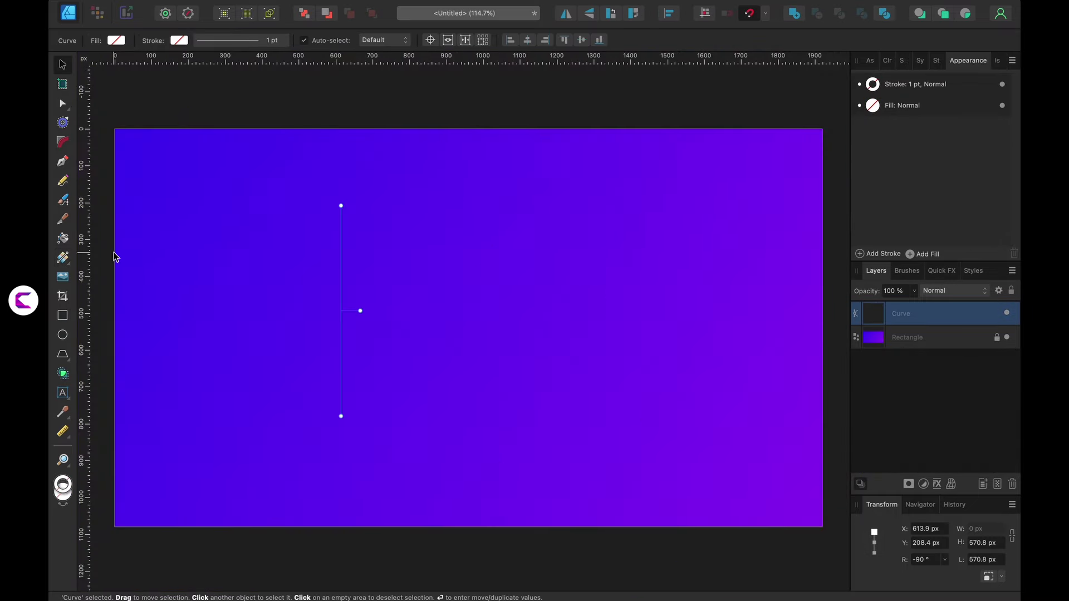
- Lay a linear white gradient along the line's stroke, from top end to bottom end
{"action": "left_click", "coordinate": [64, 258]}
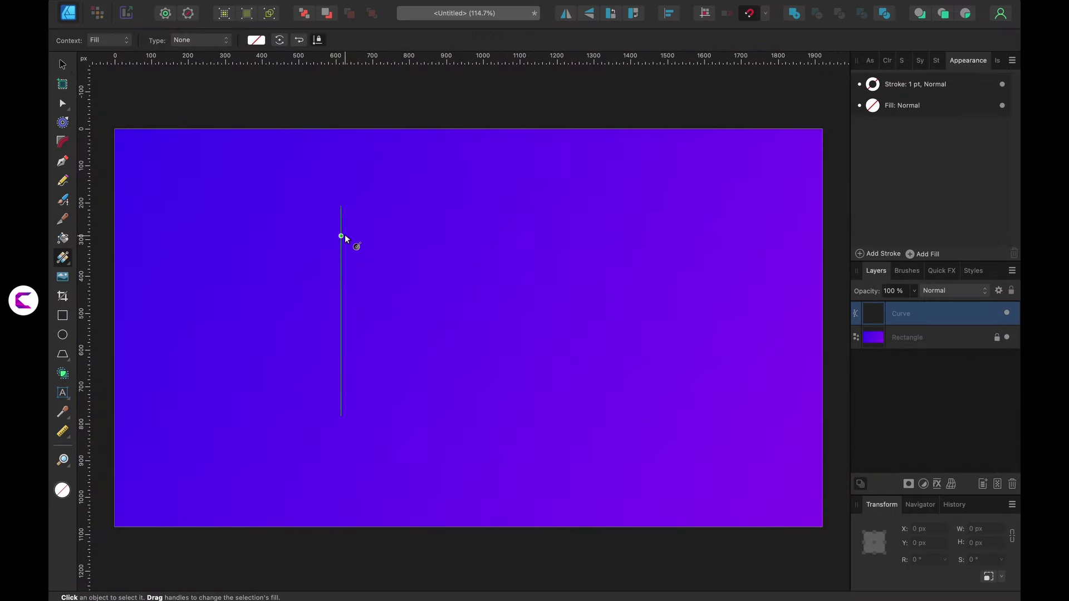
{"action": "left_click_drag", "start_coordinate": [343, 209], "coordinate": [341, 416]}
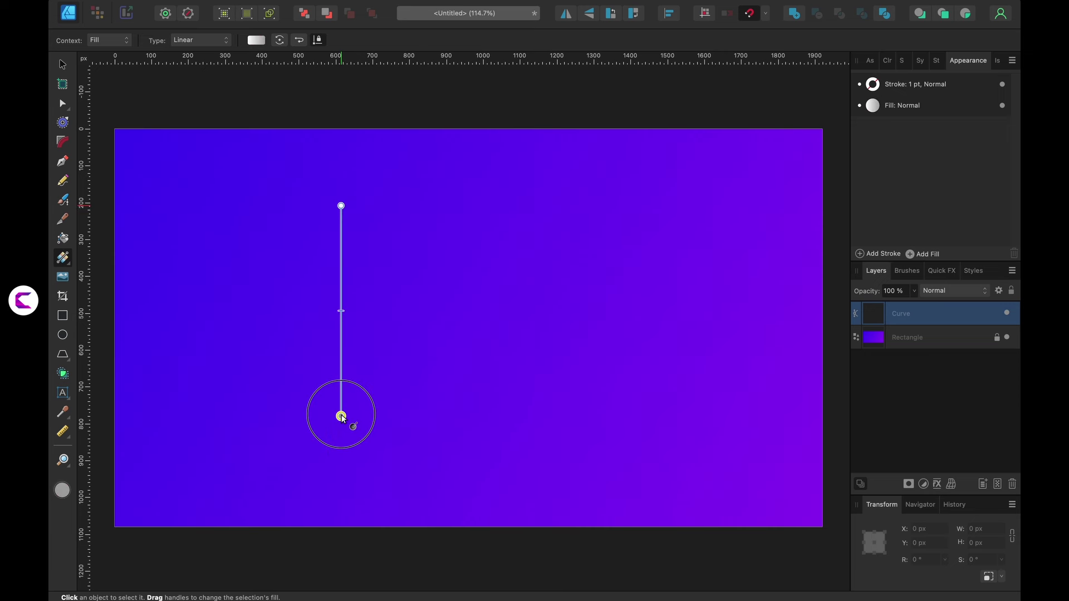
{"action": "left_click", "coordinate": [119, 37]}
{"action": "left_click", "coordinate": [105, 53]}
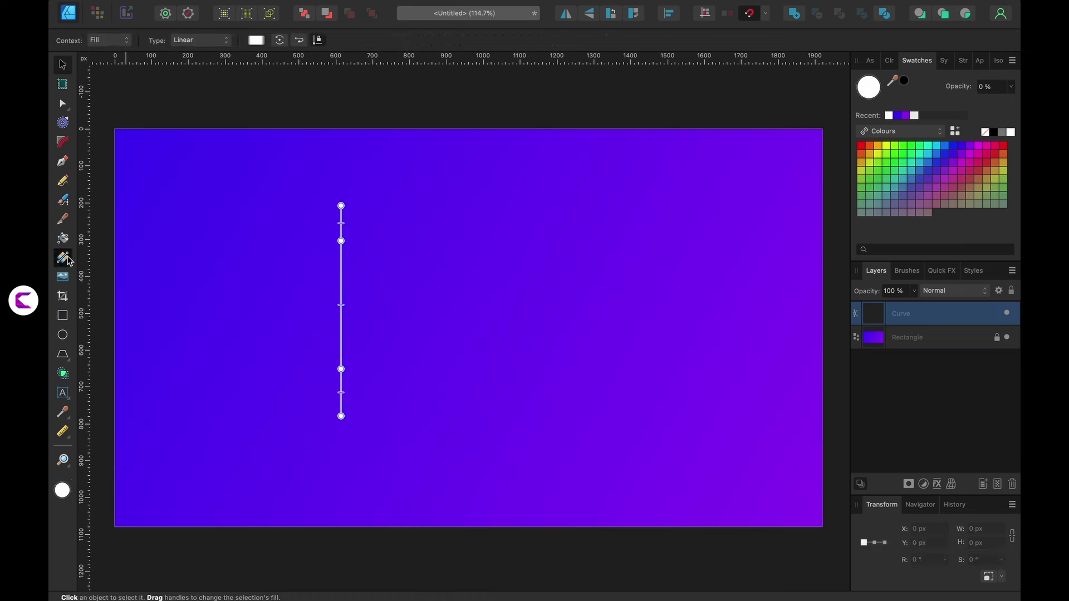
{"action": "left_click", "coordinate": [126, 40]}
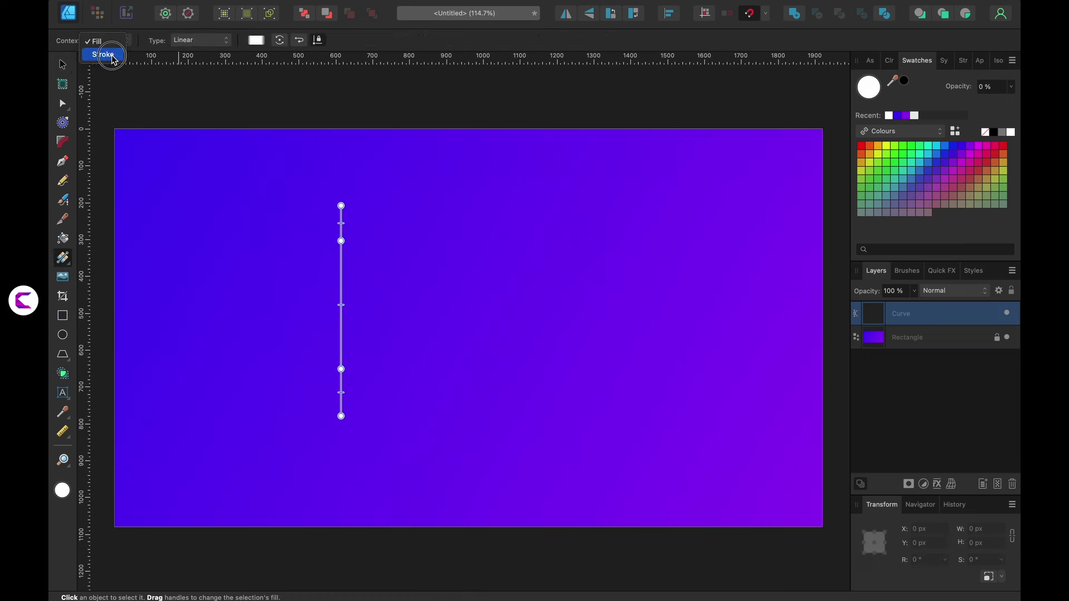
{"action": "left_click", "coordinate": [113, 57]}
{"action": "left_click", "coordinate": [207, 41]}
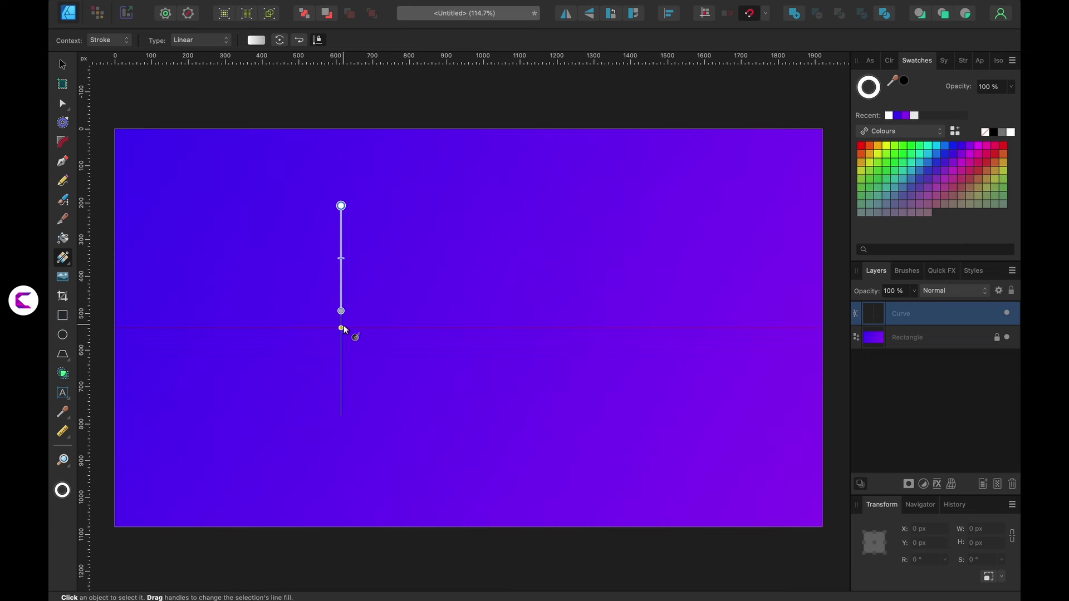
{"action": "left_click_drag", "start_coordinate": [341, 311], "coordinate": [342, 419]}
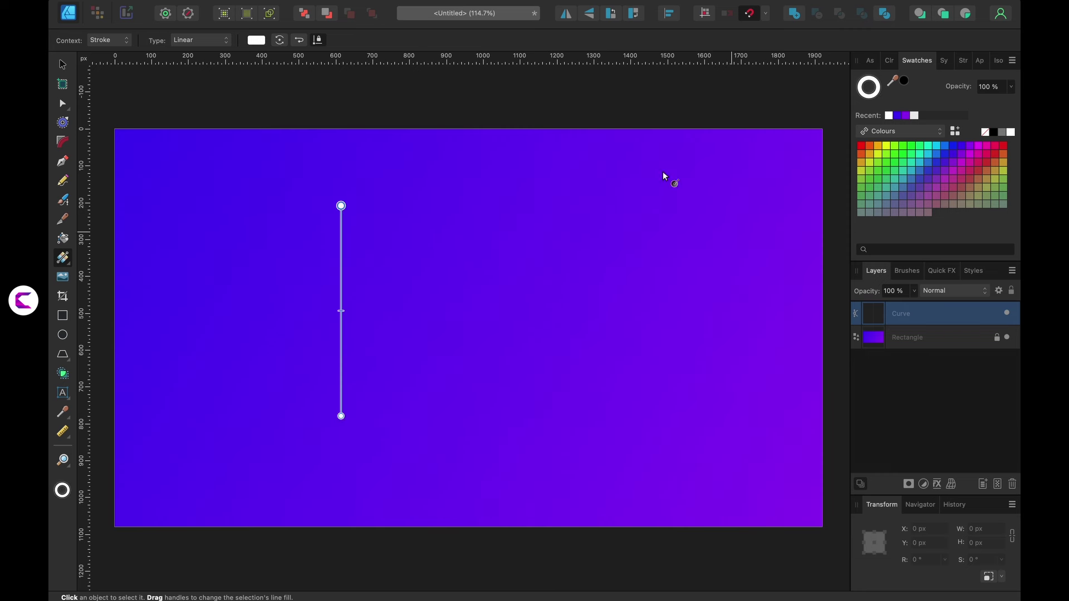
- Add stops near the top and bottom, and set both end stops to 0% opacity
{"action": "left_click", "coordinate": [341, 237]}
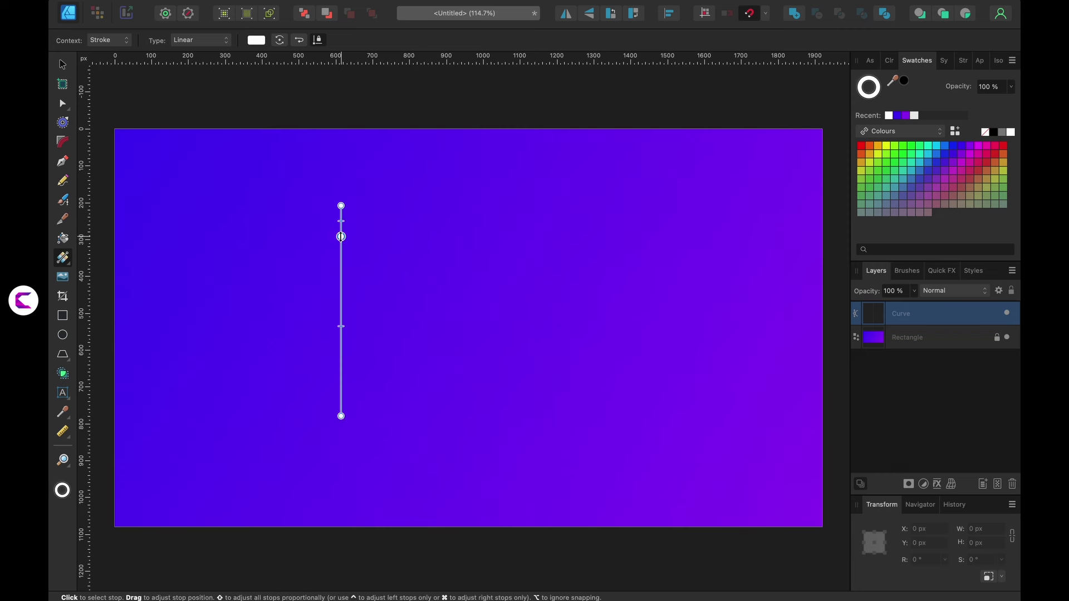
{"action": "left_click", "coordinate": [341, 384]}
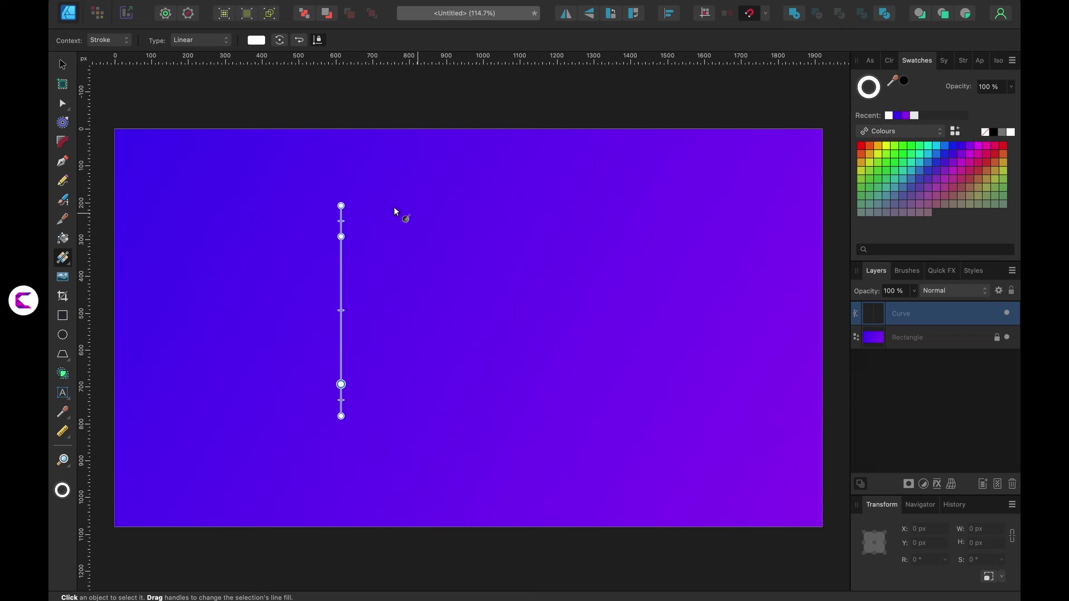
{"action": "left_click", "coordinate": [341, 206]}
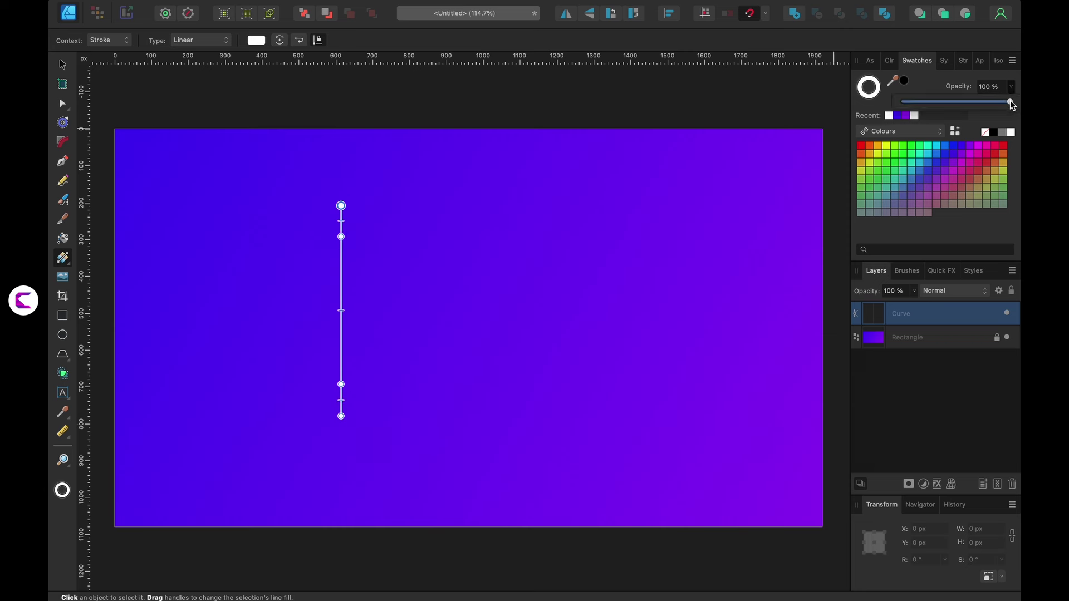
{"action": "left_click", "coordinate": [342, 418]}
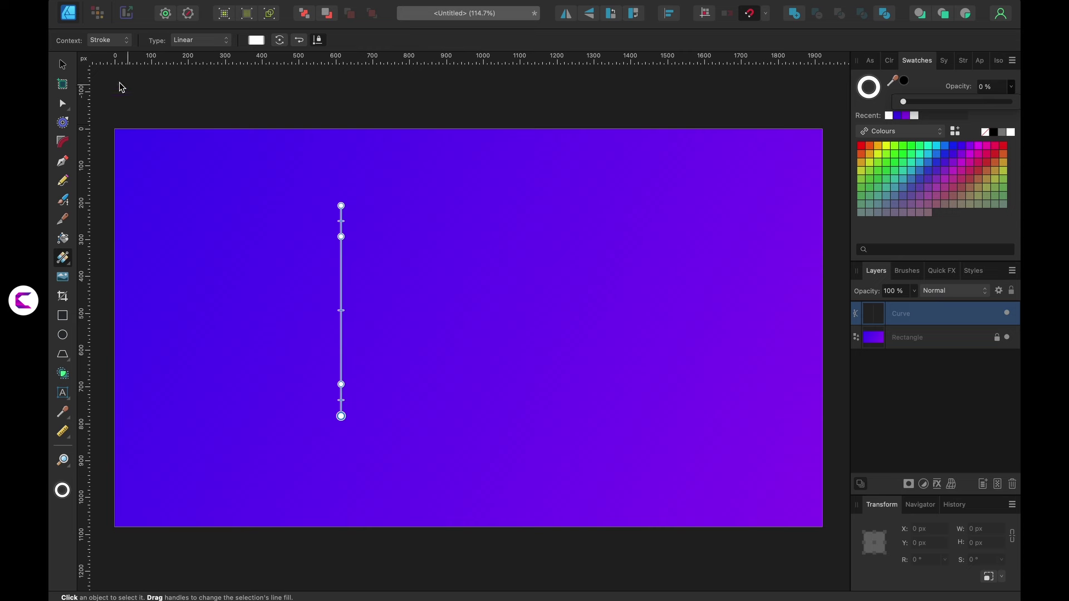
{"action": "left_click", "coordinate": [62, 64]}
- Duplicate the vertical line into several evenly spaced copies to the right
{"action": "left_click", "coordinate": [415, 295]}
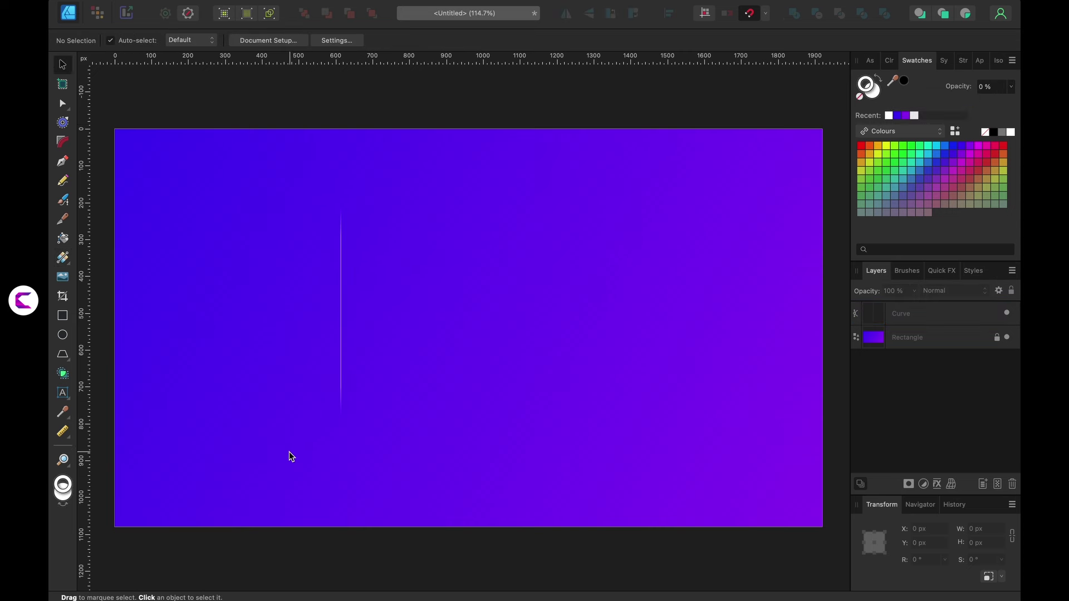
{"action": "left_click_drag", "start_coordinate": [290, 455], "coordinate": [473, 168]}
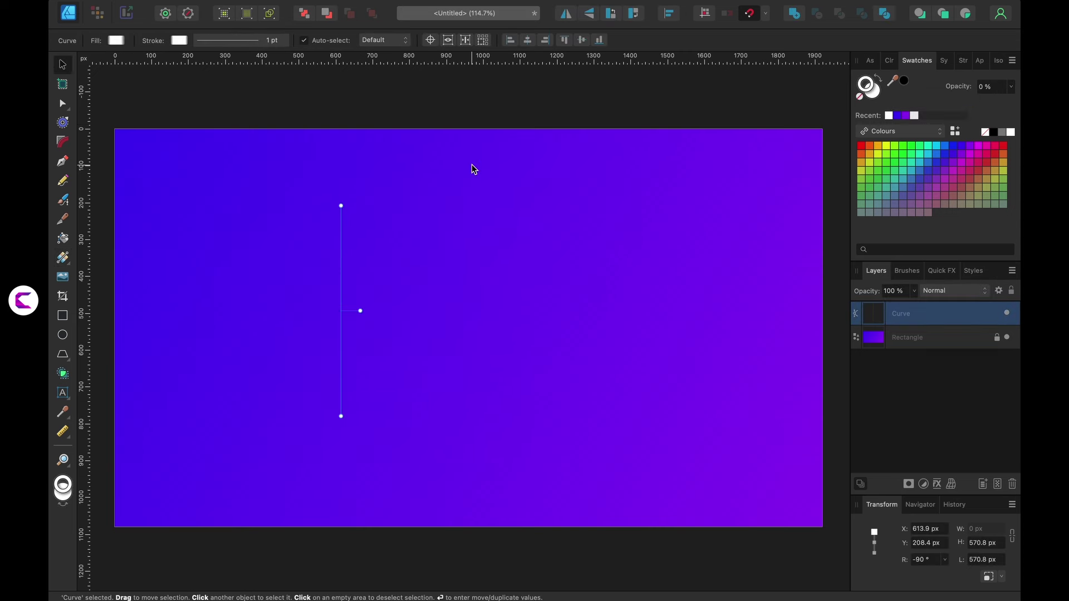
{"action": "key", "text": "super+j"}
{"action": "left_click_drag", "start_coordinate": [341, 296], "coordinate": [355, 298]}
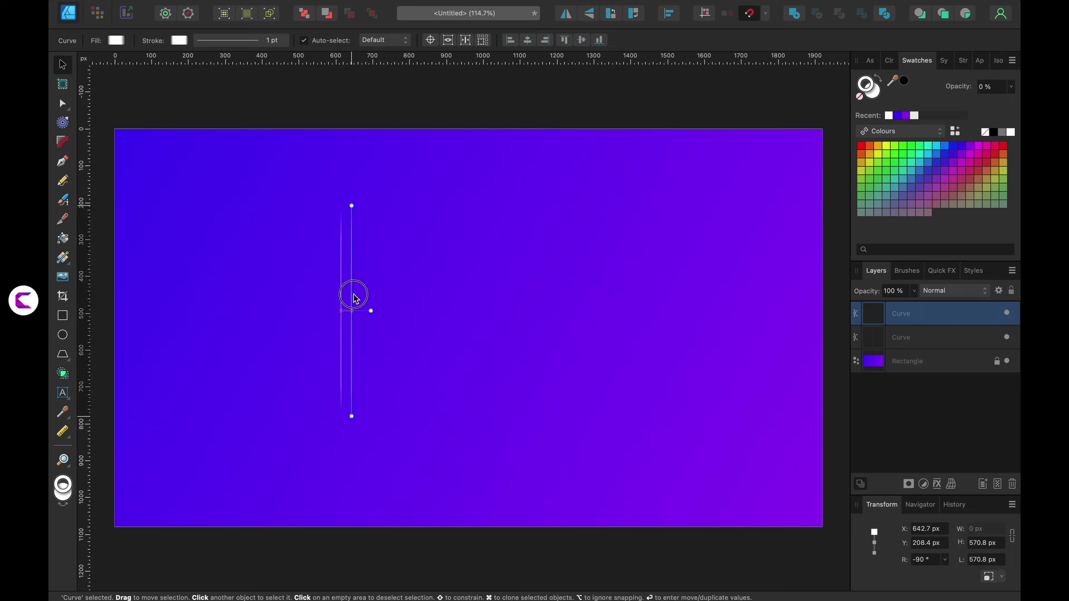
{"action": "key", "text": "super+j"}
{"action": "key", "text": "super+j"}
{"action": "key", "text": "super+j"}
{"action": "key", "text": "super+j"}
{"action": "key", "text": "super+j"}
{"action": "key", "text": "super+j"}
{"action": "key", "text": "super+j"}
{"action": "key", "text": "super+j"}
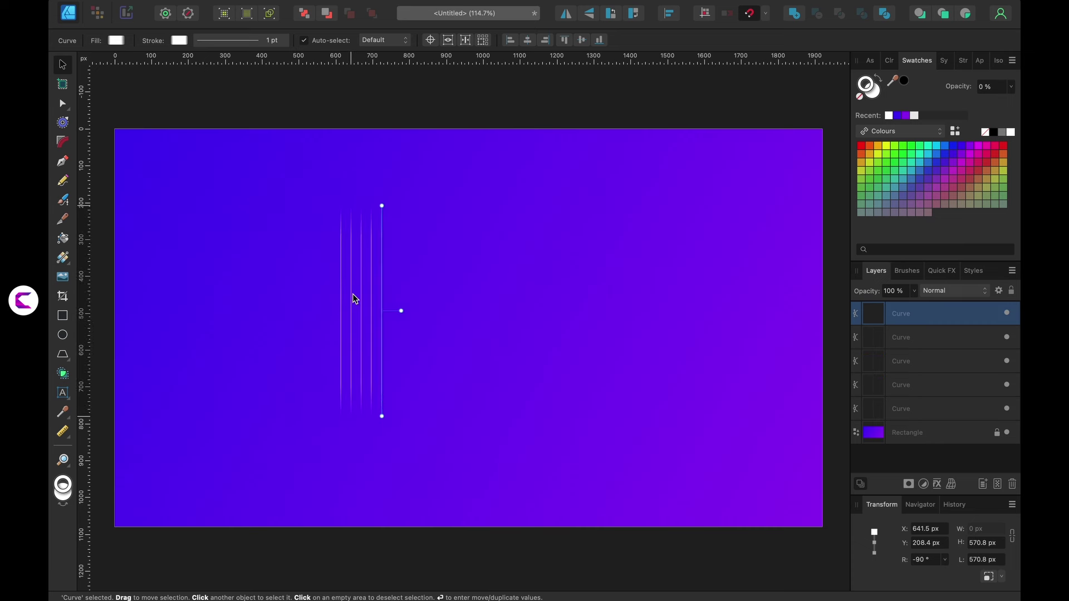
{"action": "key", "text": "super+j"}
{"action": "key", "text": "super+j"}
{"action": "key", "text": "super+j"}
{"action": "key", "text": "super+j"}
{"action": "key", "text": "super+j"}
{"action": "key", "text": "super+j"}
{"action": "key", "text": "super+j"}
{"action": "key", "text": "super+j"}
{"action": "key", "text": "super+j"}
{"action": "key", "text": "super+j"}
{"action": "key", "text": "super+j"}
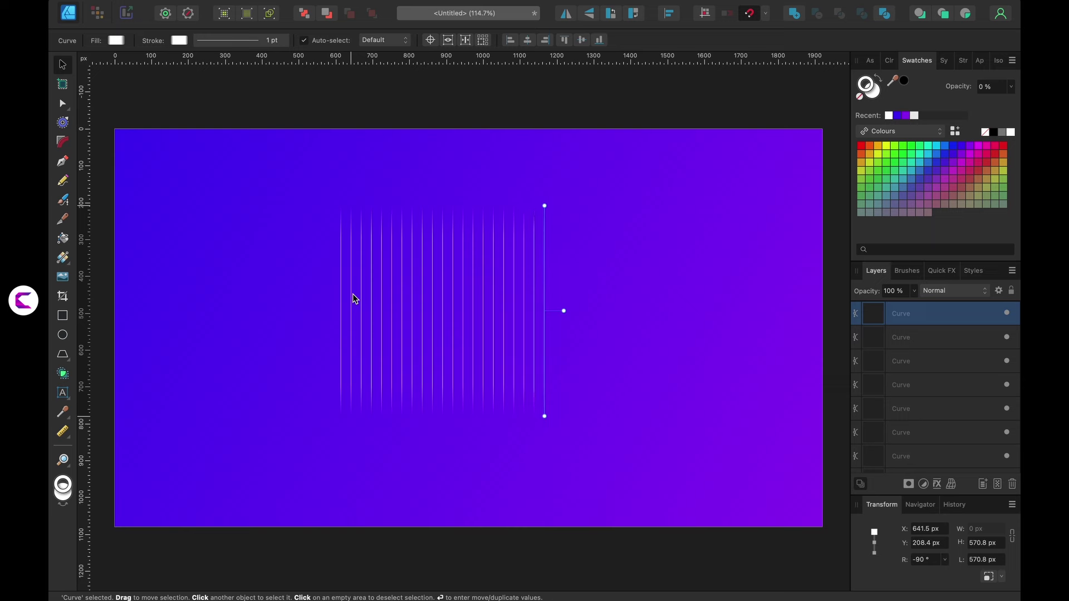
- Group the lines, duplicate and rotate the group 90° into a grid, then combine both groups
{"action": "left_click", "coordinate": [302, 433]}
{"action": "left_click_drag", "start_coordinate": [378, 345], "coordinate": [673, 93]}
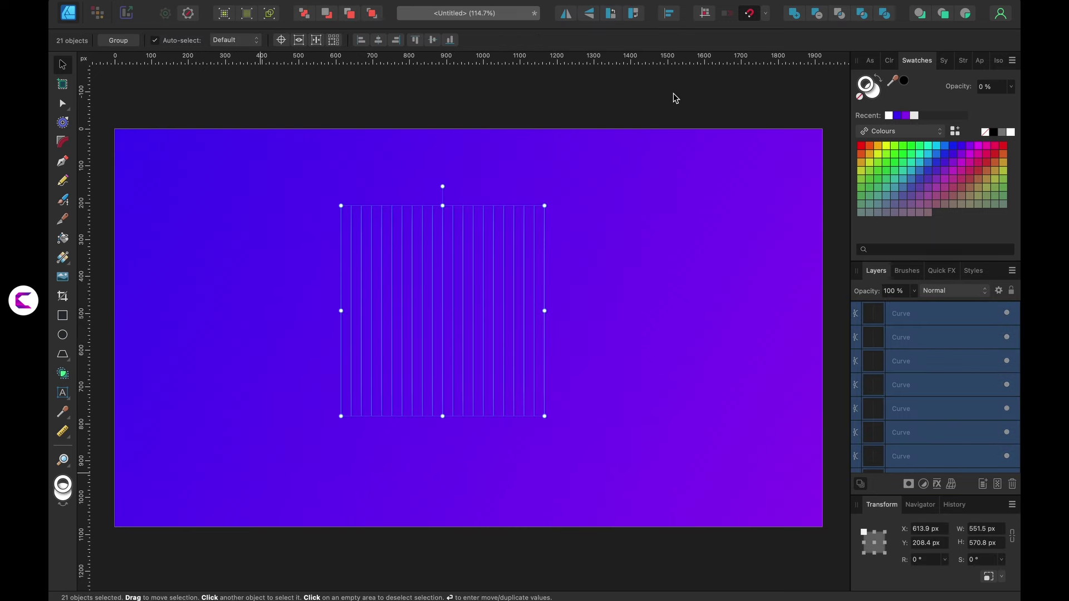
{"action": "key", "text": "super+g"}
{"action": "key", "text": "super+j"}
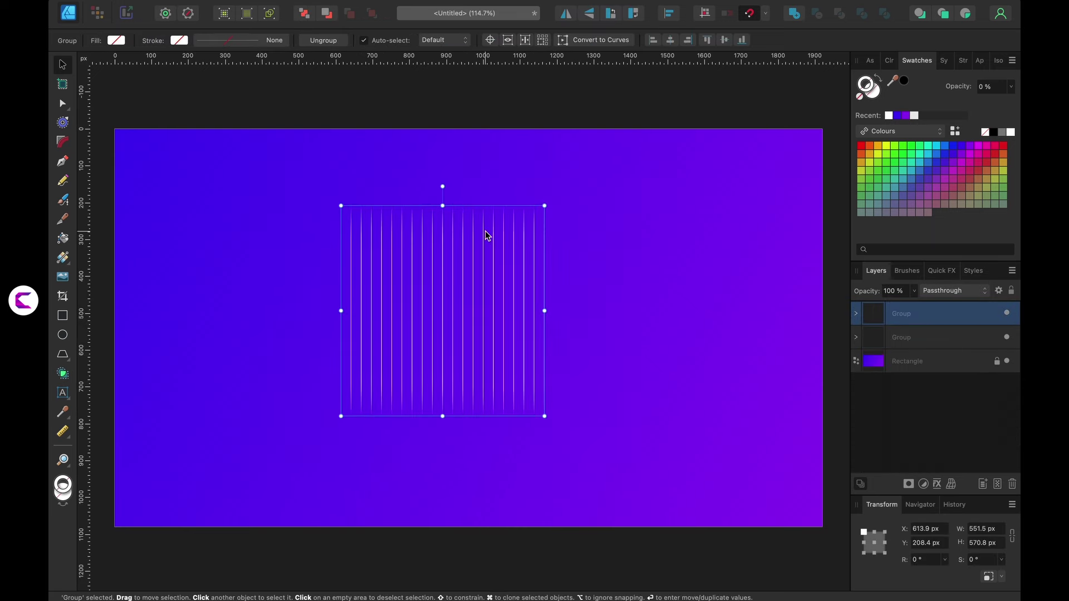
{"action": "left_click_drag", "start_coordinate": [442, 187], "coordinate": [364, 311]}
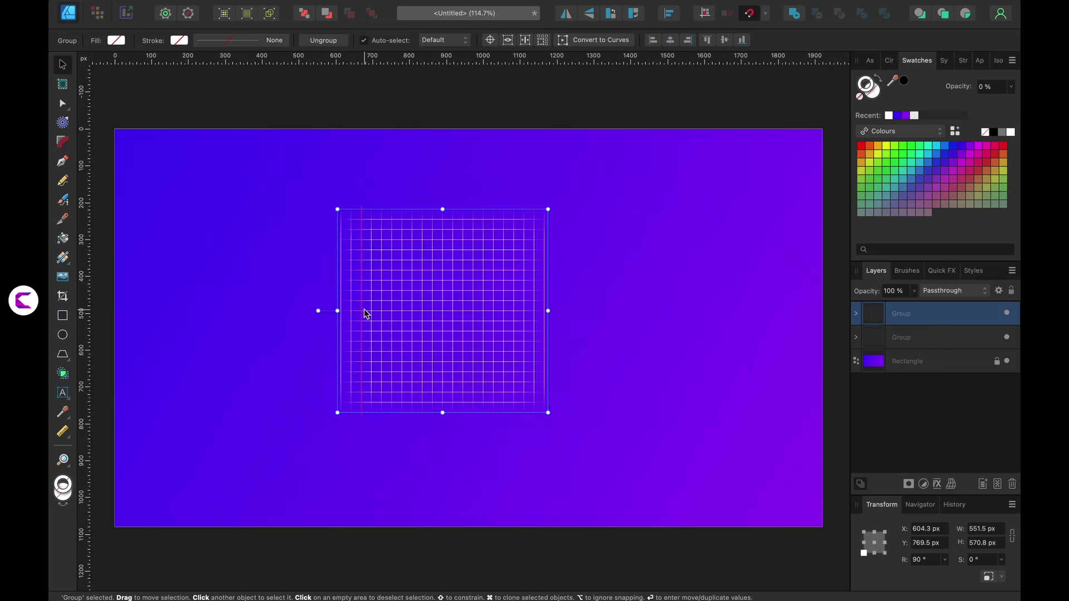
{"action": "left_click", "coordinate": [353, 455]}
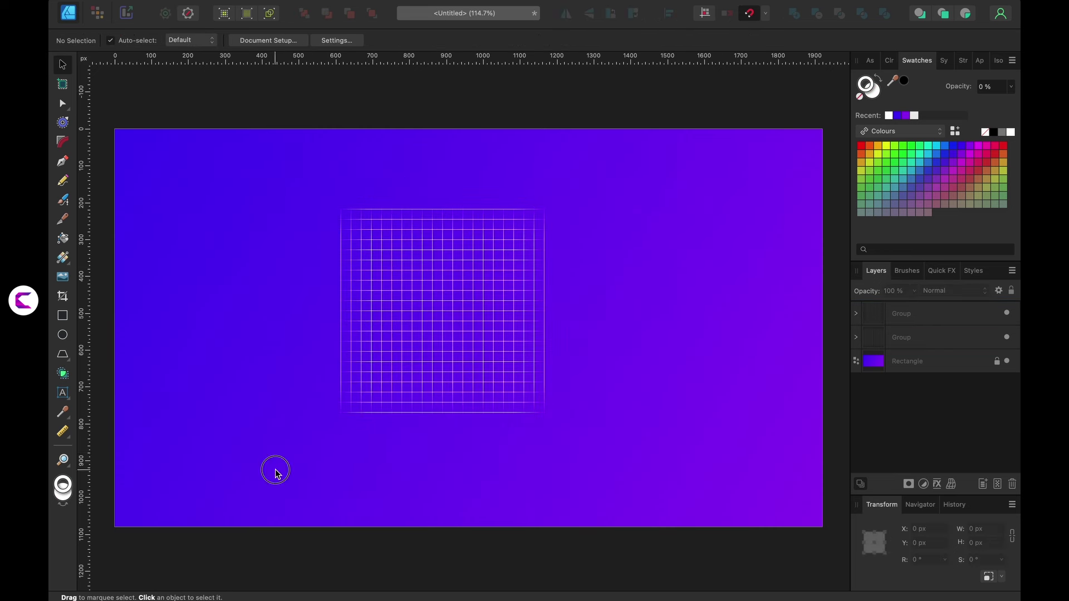
{"action": "left_click_drag", "start_coordinate": [276, 472], "coordinate": [643, 121]}
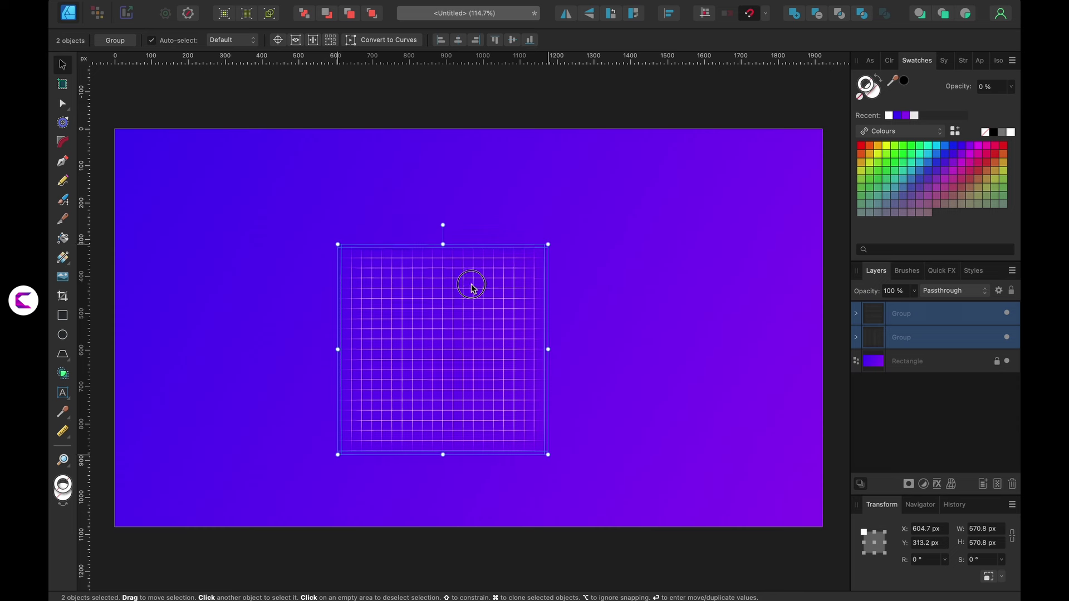
{"action": "left_click_drag", "start_coordinate": [473, 288], "coordinate": [474, 273]}
{"action": "key", "text": "super+g"}
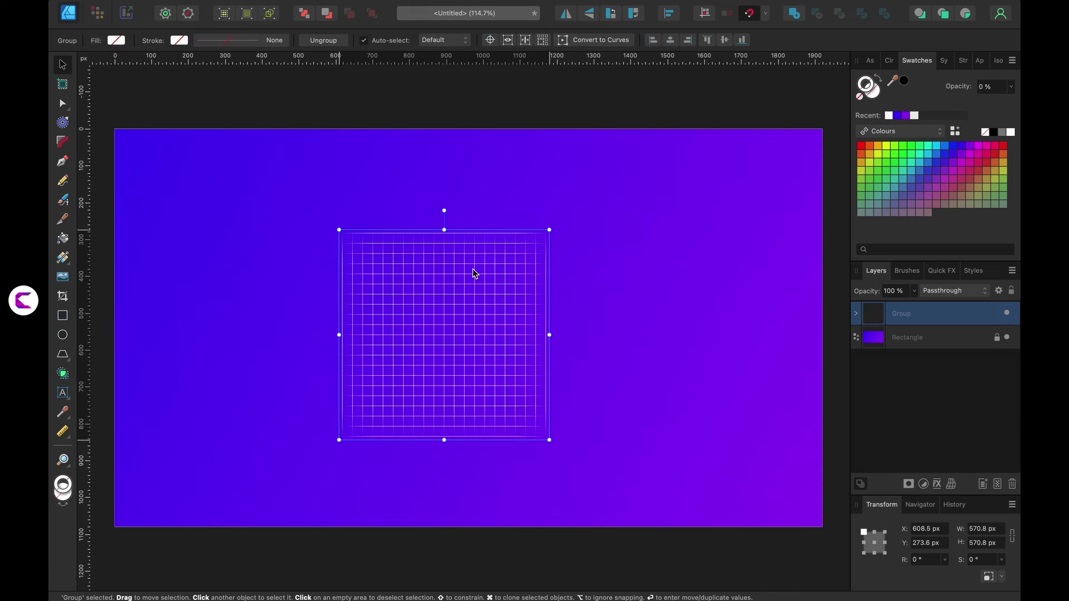
- Select the combined grid group with the Fill tool active
{"action": "left_click", "coordinate": [635, 289]}
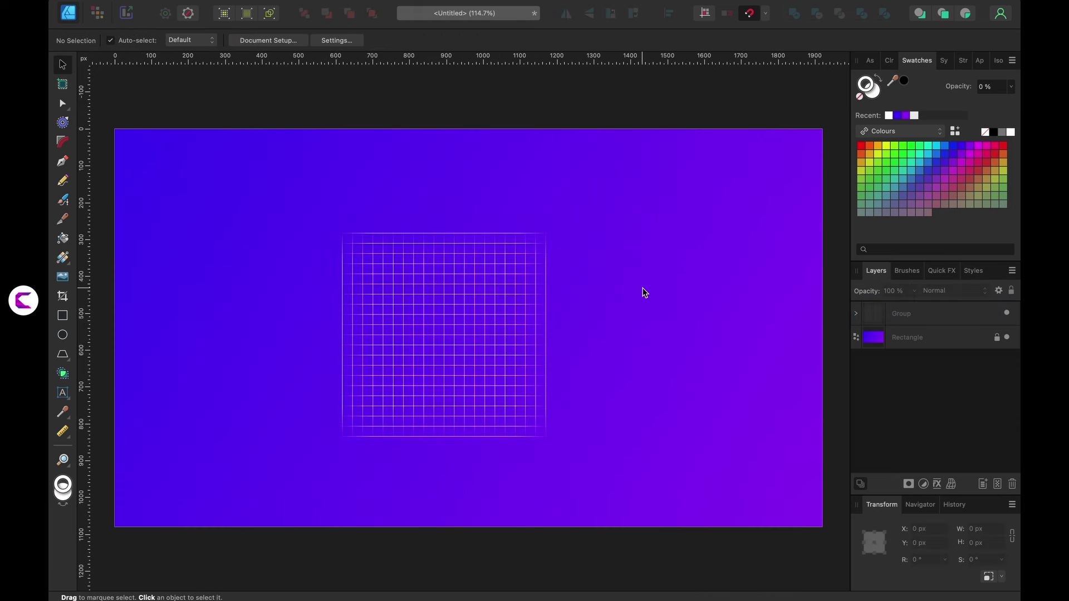
{"action": "key", "text": "g"}
{"action": "left_click", "coordinate": [495, 382]}
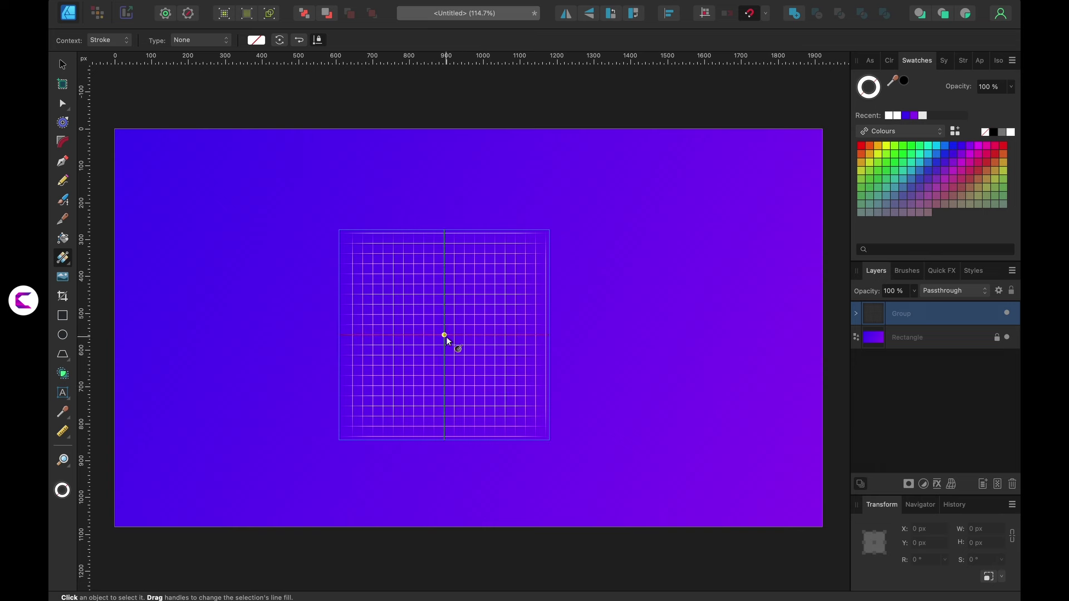
- Give the grid an elliptical gradient, white outer stop plus a 0% opacity stop, handles pulled inward
{"action": "left_click_drag", "start_coordinate": [445, 336], "coordinate": [554, 229]}
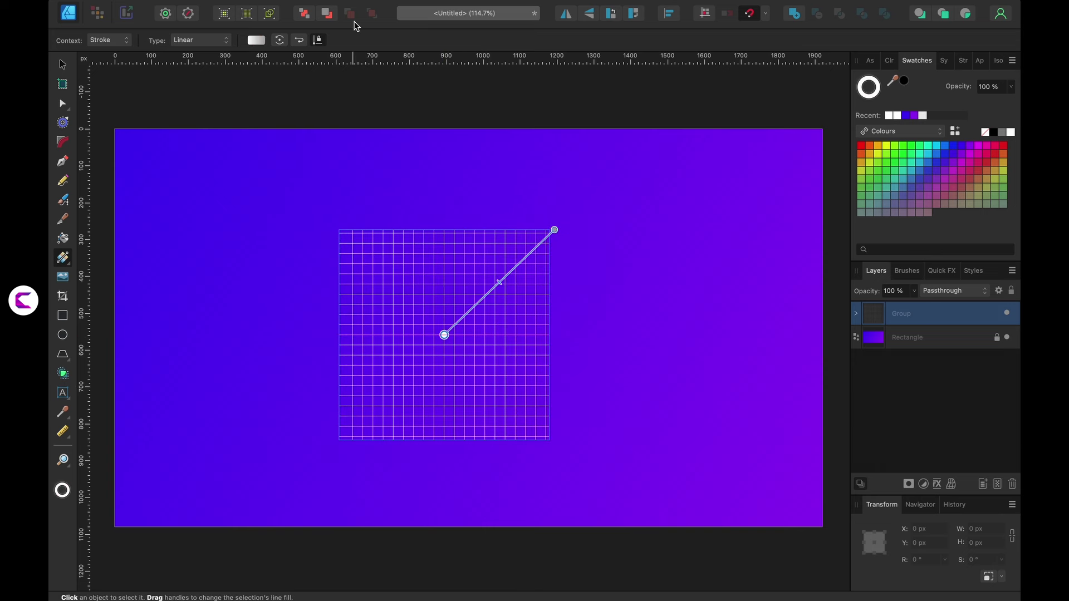
{"action": "left_click", "coordinate": [210, 42]}
{"action": "left_click", "coordinate": [203, 51]}
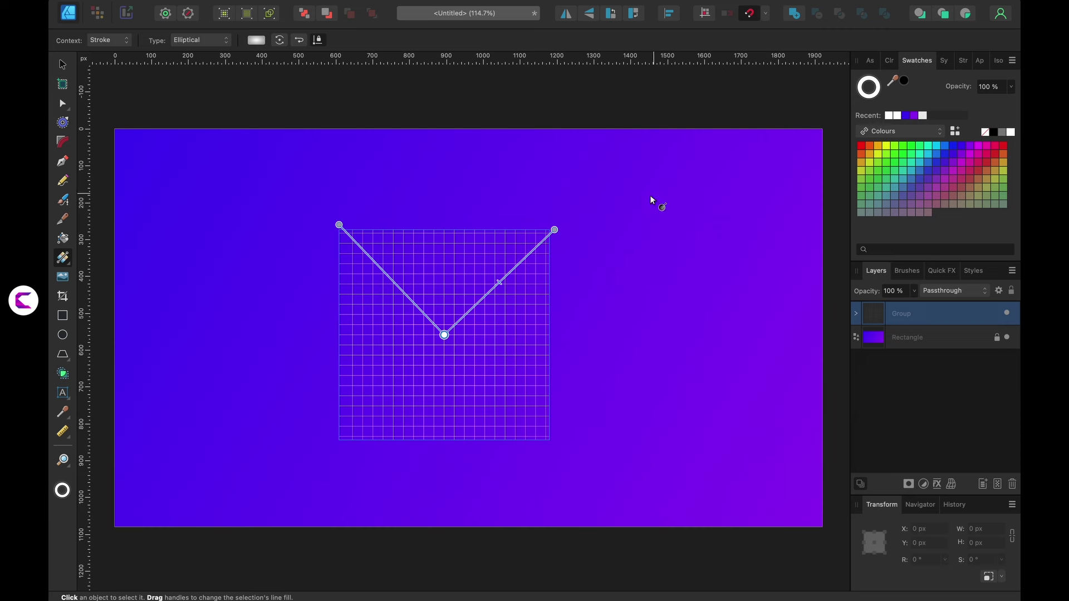
{"action": "left_click", "coordinate": [554, 230]}
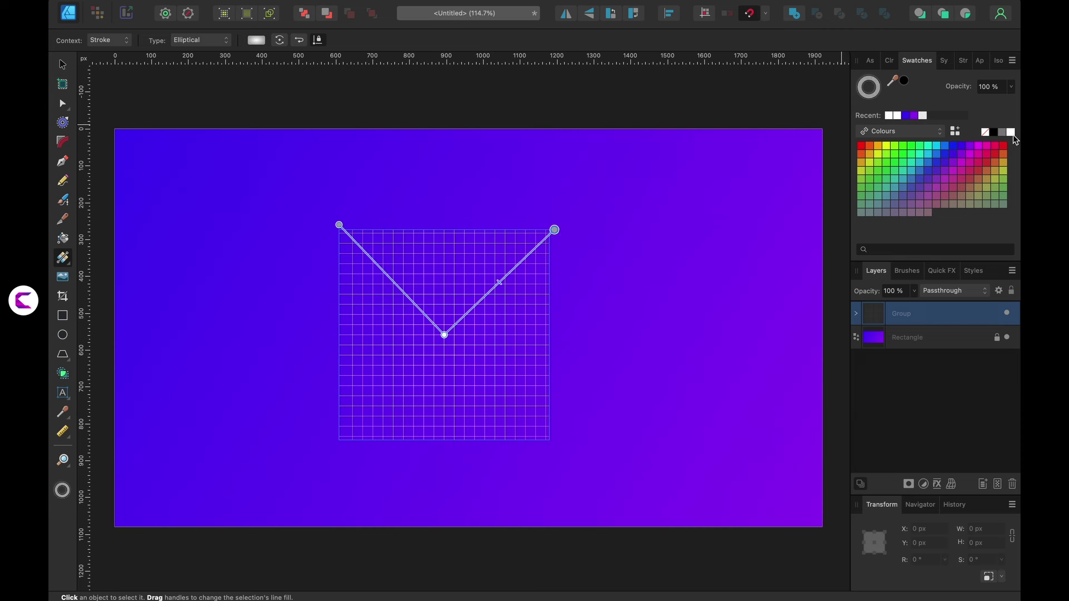
{"action": "left_click", "coordinate": [1013, 134]}
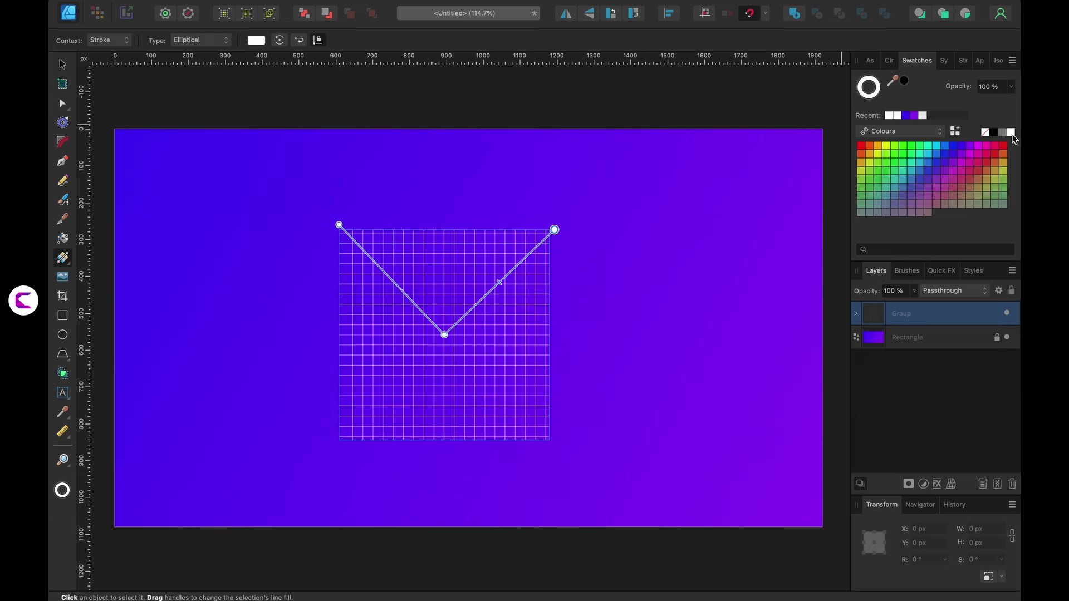
{"action": "left_click", "coordinate": [339, 225]}
{"action": "left_click", "coordinate": [517, 262]}
{"action": "left_click", "coordinate": [1011, 86]}
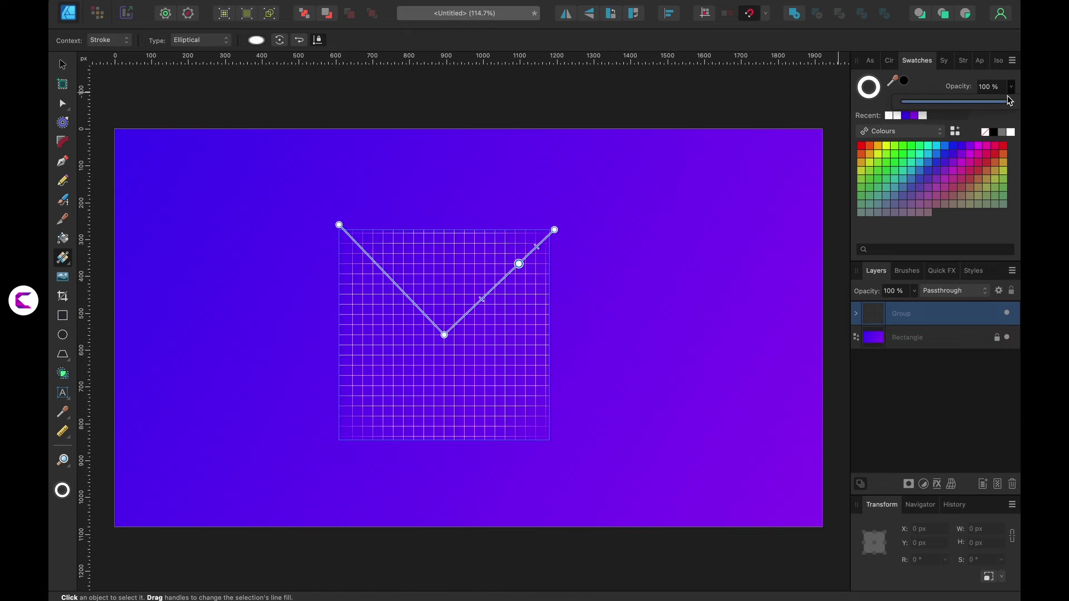
{"action": "left_click_drag", "start_coordinate": [1007, 100], "coordinate": [942, 111]}
{"action": "left_click_drag", "start_coordinate": [555, 229], "coordinate": [533, 246]}
{"action": "key", "text": "Escape"}
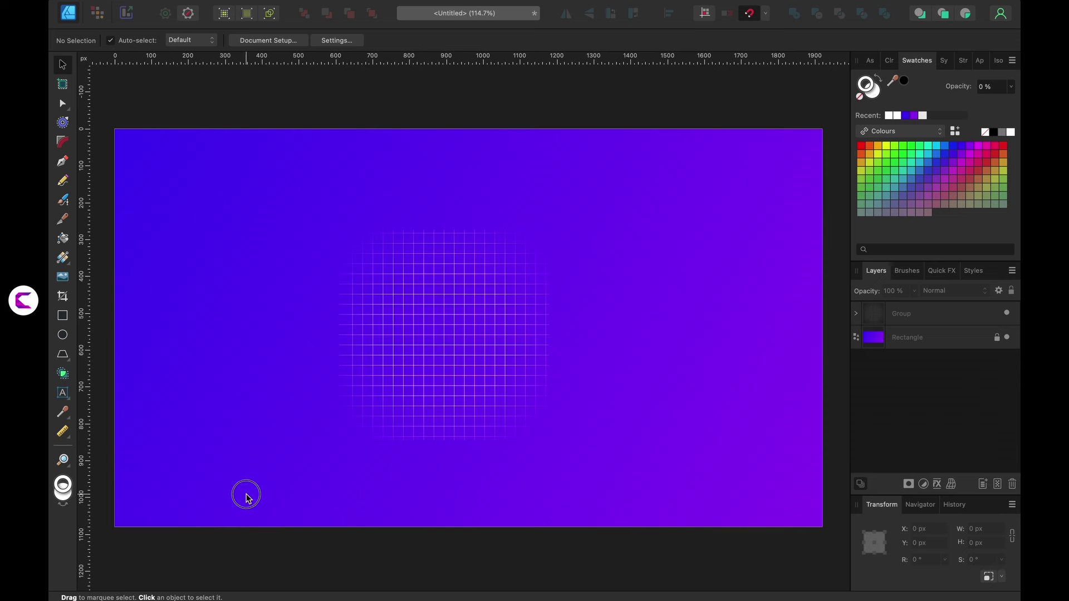
- Fit the faded grid group onto the isometric Top plane as a diamond floor
{"action": "left_click", "coordinate": [416, 376]}
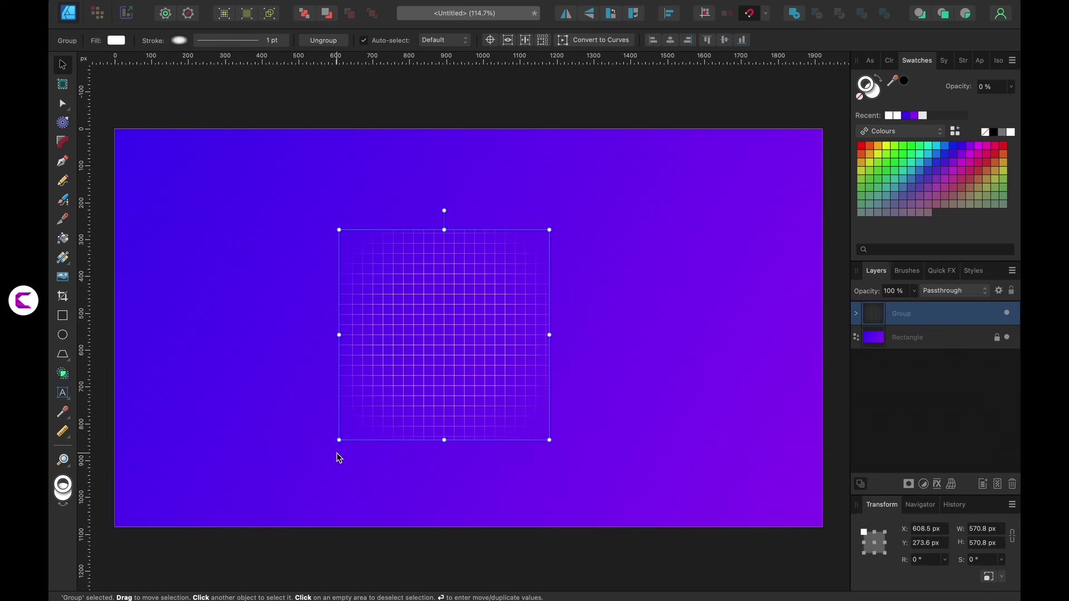
{"action": "left_click", "coordinate": [998, 61]}
{"action": "left_click", "coordinate": [922, 178]}
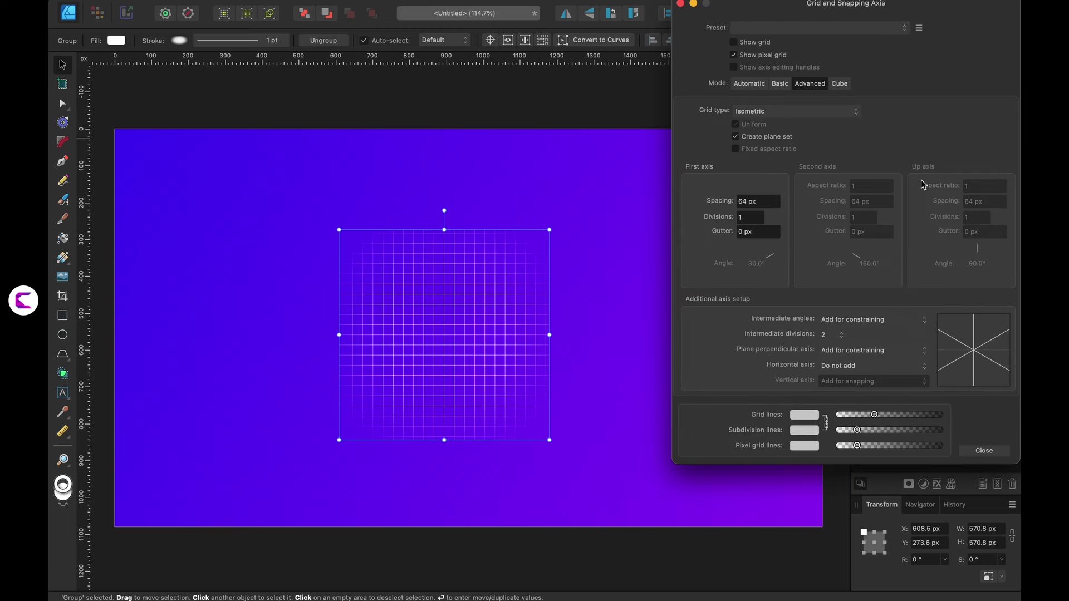
{"action": "left_click", "coordinate": [985, 456]}
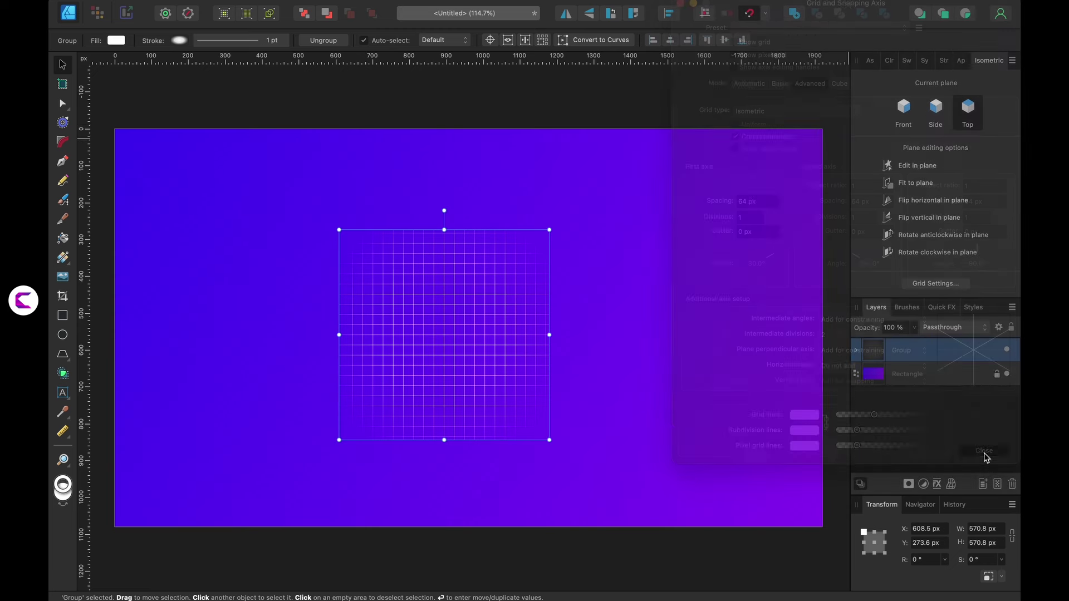
{"action": "left_click", "coordinate": [890, 187]}
- Switch to the Rectangle tool and enable Edit in plane for the Front plane
{"action": "key", "text": "m"}
{"action": "scroll", "coordinate": [553, 248], "scroll_direction": "up", "scroll_amount": 3}
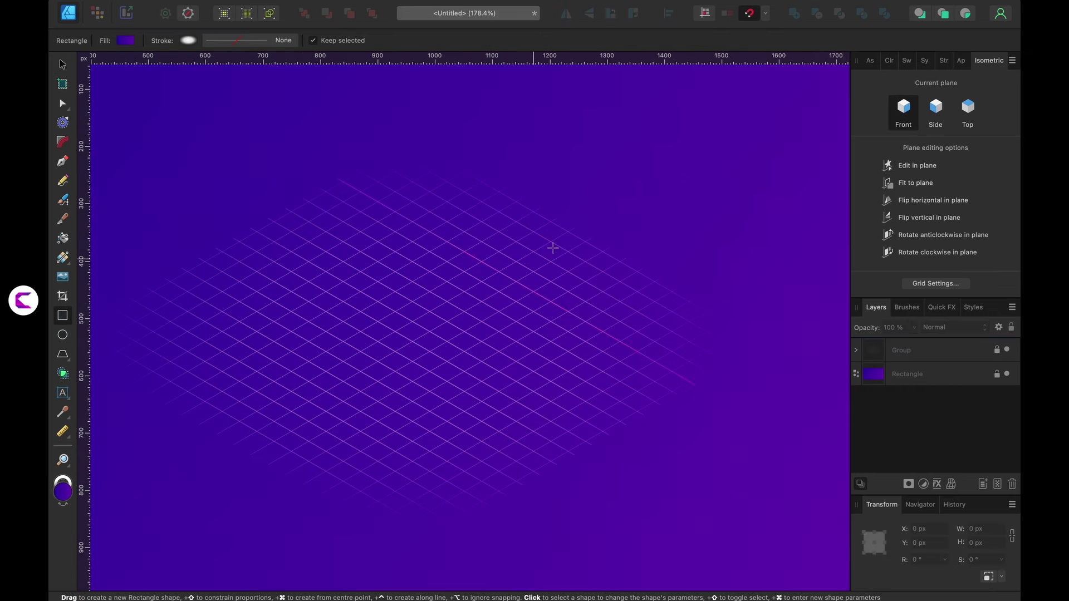
{"action": "left_click", "coordinate": [889, 165]}
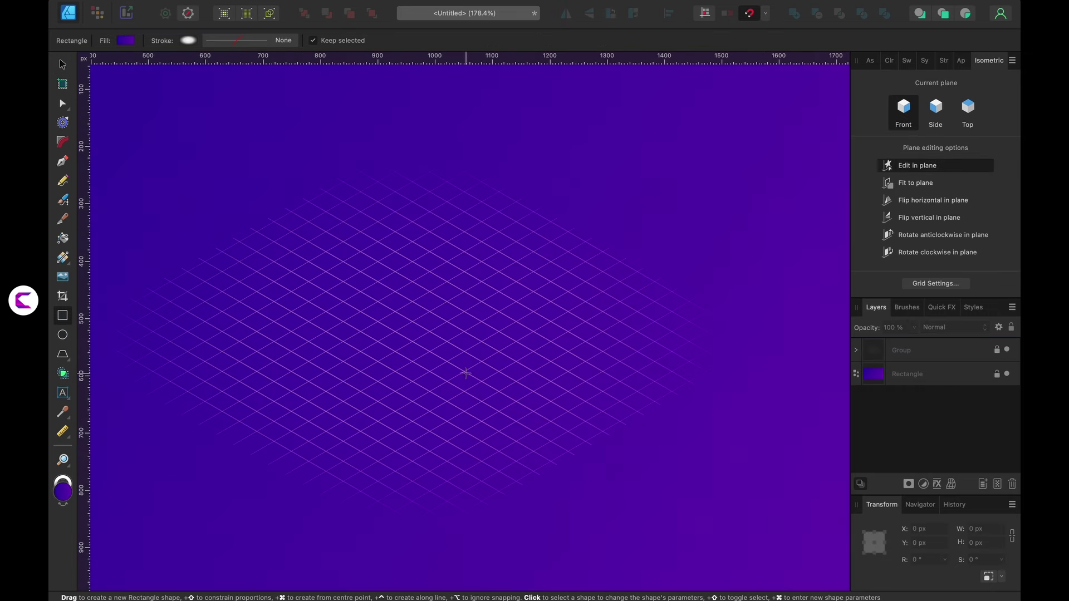
- Draw a tall narrow rectangle in the front plane on the grid and stretch its top higher
{"action": "left_click_drag", "start_coordinate": [465, 373], "coordinate": [556, 152]}
{"action": "scroll", "coordinate": [516, 250], "scroll_direction": "down", "scroll_amount": 3}
{"action": "left_click_drag", "start_coordinate": [487, 248], "coordinate": [487, 213]}
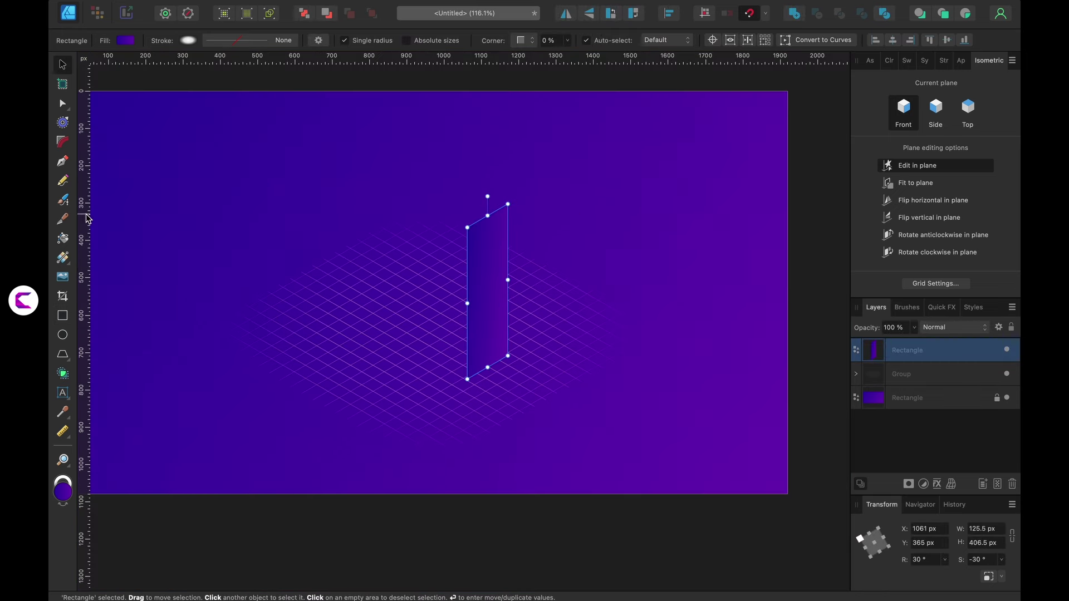
- Re-angle and stretch the wall's purple linear gradient so it darkens toward the base
{"action": "left_click", "coordinate": [63, 259]}
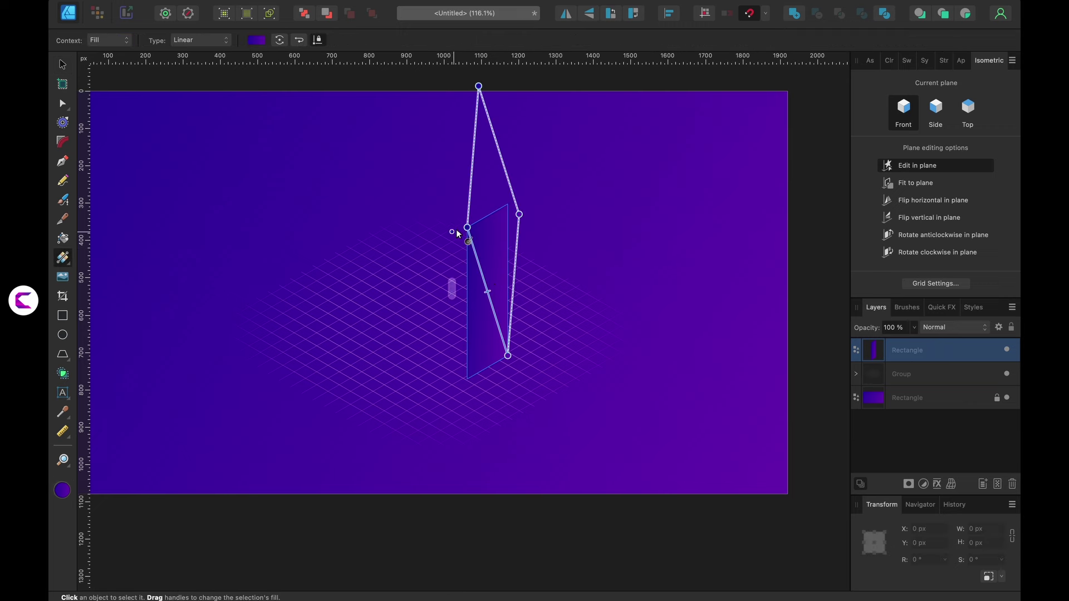
{"action": "left_click_drag", "start_coordinate": [467, 227], "coordinate": [474, 333]}
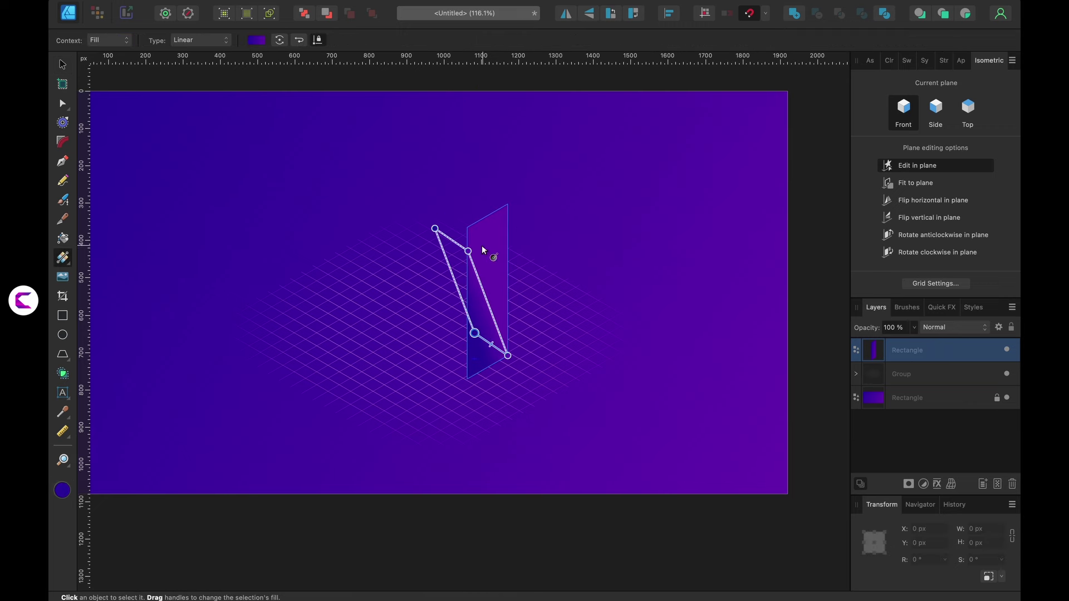
{"action": "left_click_drag", "start_coordinate": [468, 250], "coordinate": [452, 185]}
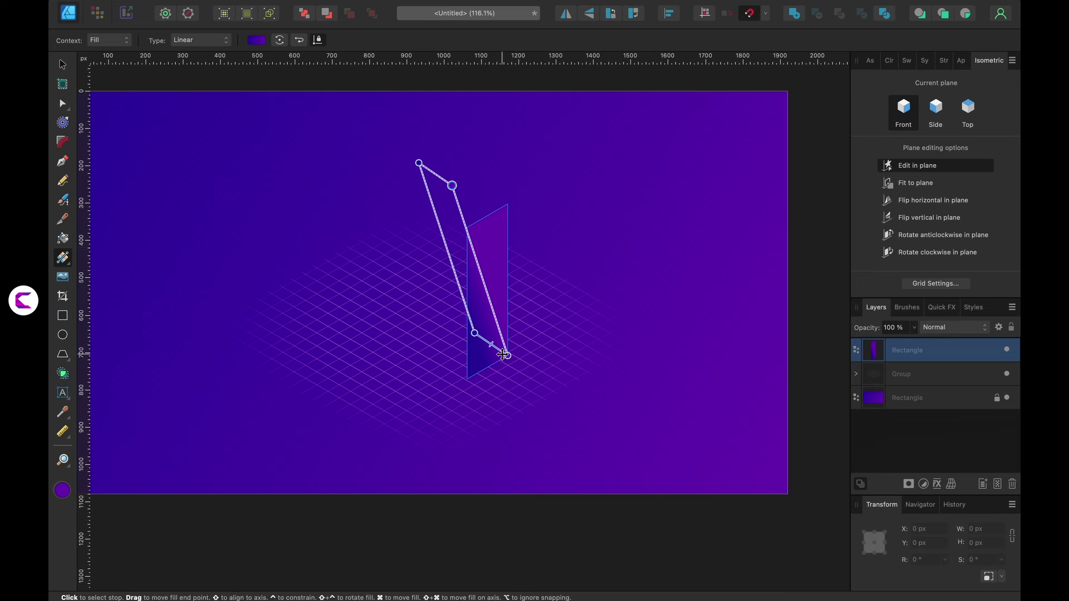
{"action": "left_click_drag", "start_coordinate": [506, 348], "coordinate": [510, 232]}
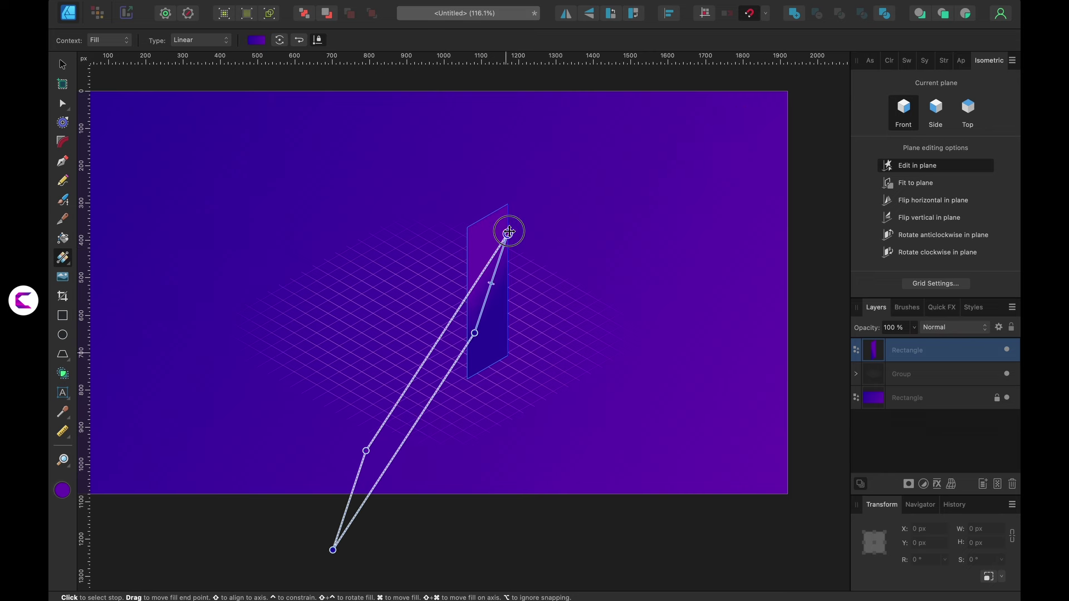
{"action": "left_click_drag", "start_coordinate": [475, 337], "coordinate": [477, 372]}
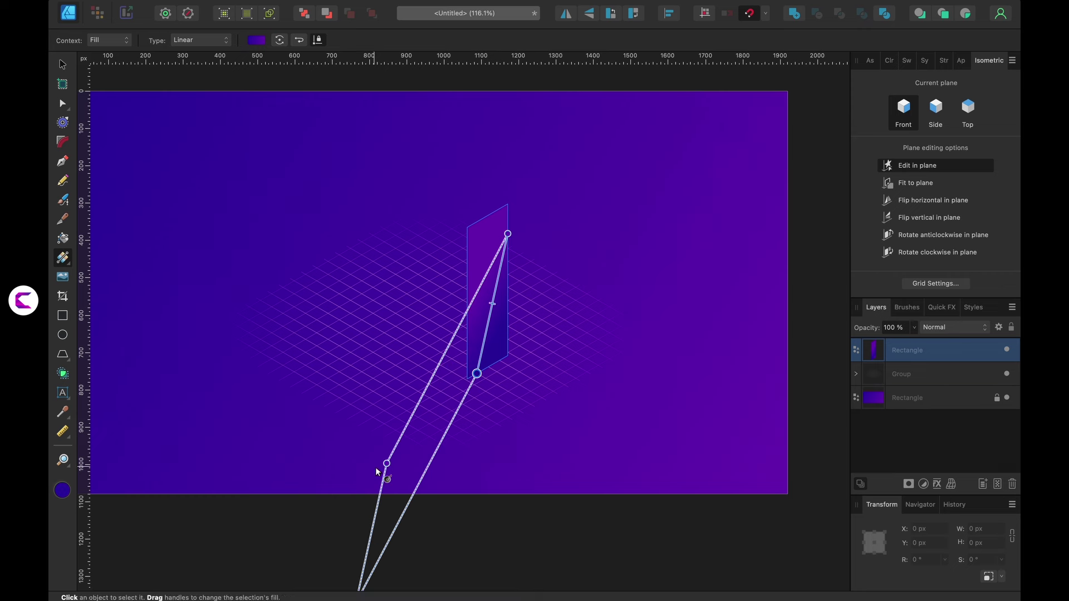
{"action": "left_click_drag", "start_coordinate": [381, 461], "coordinate": [422, 148]}
- Duplicate the wall, mirror the copy horizontally and narrow it to 69.1 px
{"action": "key", "text": "v"}
{"action": "key", "text": "super+j"}
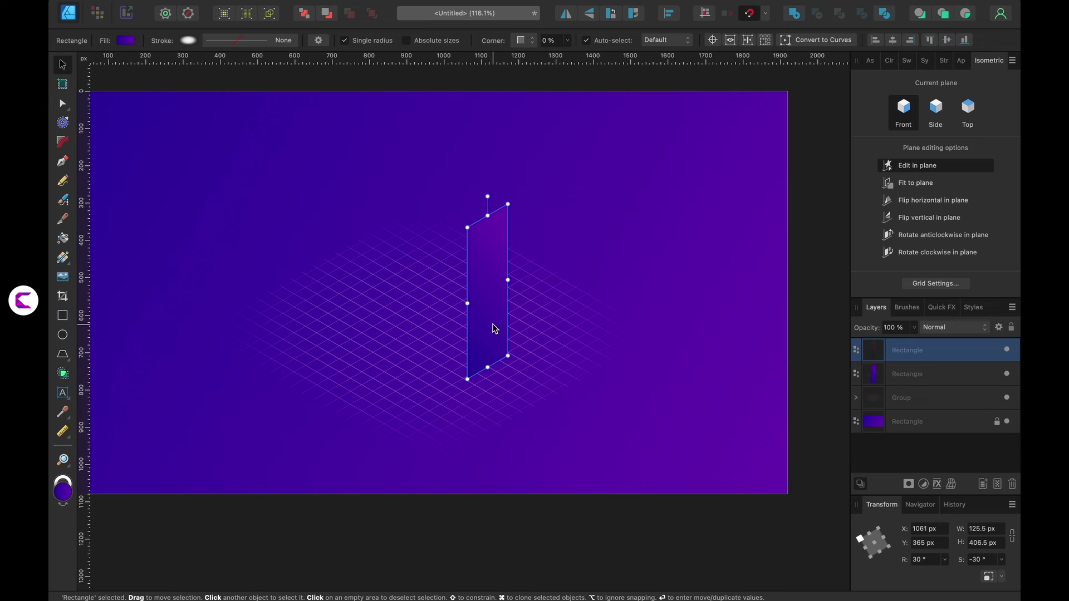
{"action": "left_click", "coordinate": [567, 21]}
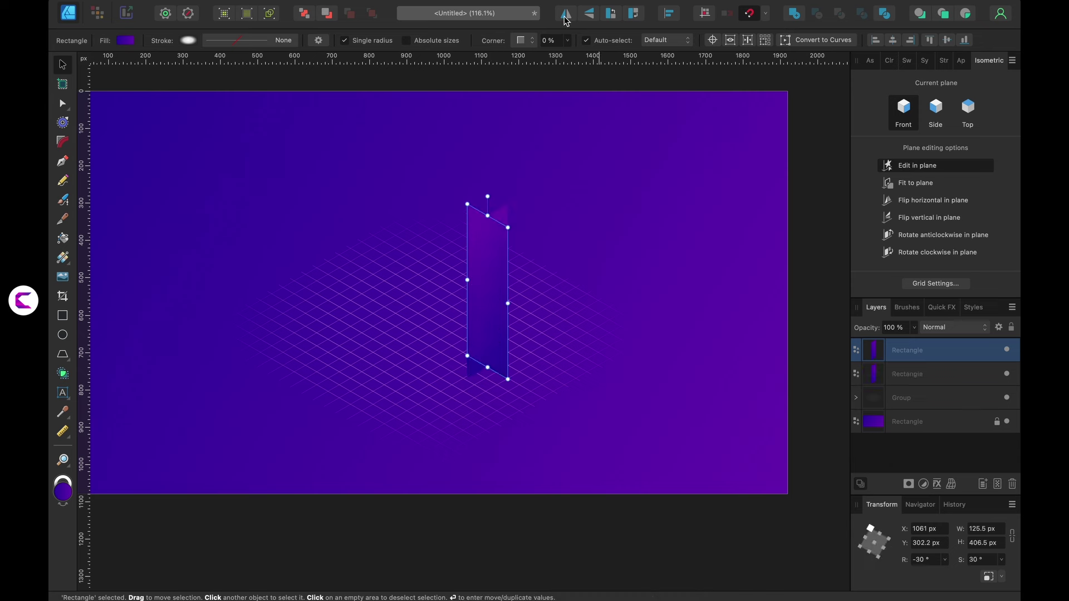
{"action": "left_click_drag", "start_coordinate": [506, 303], "coordinate": [458, 320]}
{"action": "scroll", "coordinate": [464, 276], "scroll_direction": "up", "scroll_amount": 5}
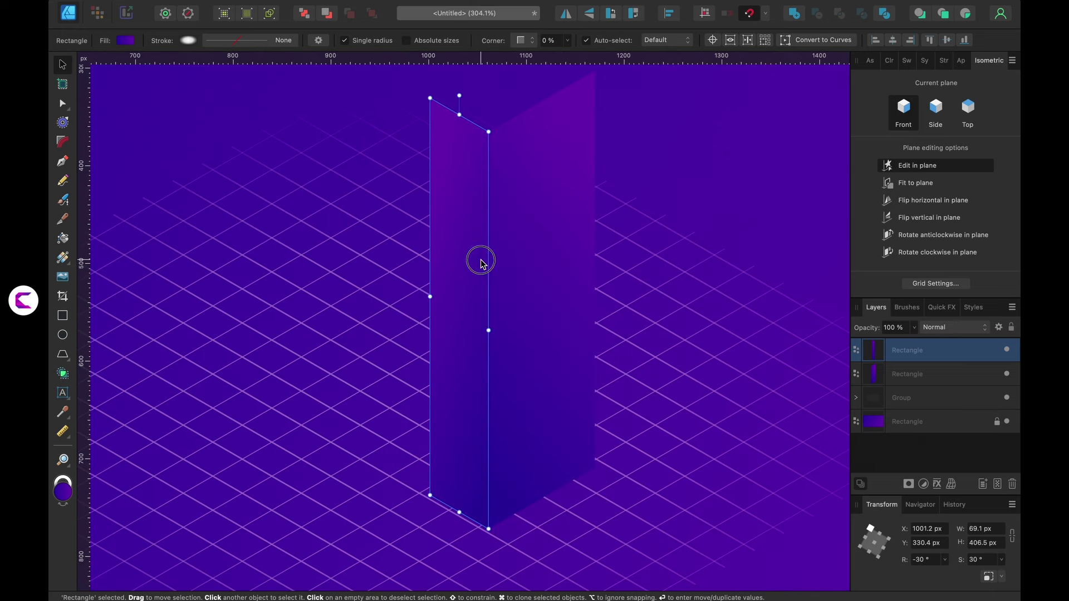
- Duplicate and mirror the narrow wall, moving the copy left to form a corner
{"action": "key", "text": "super+j"}
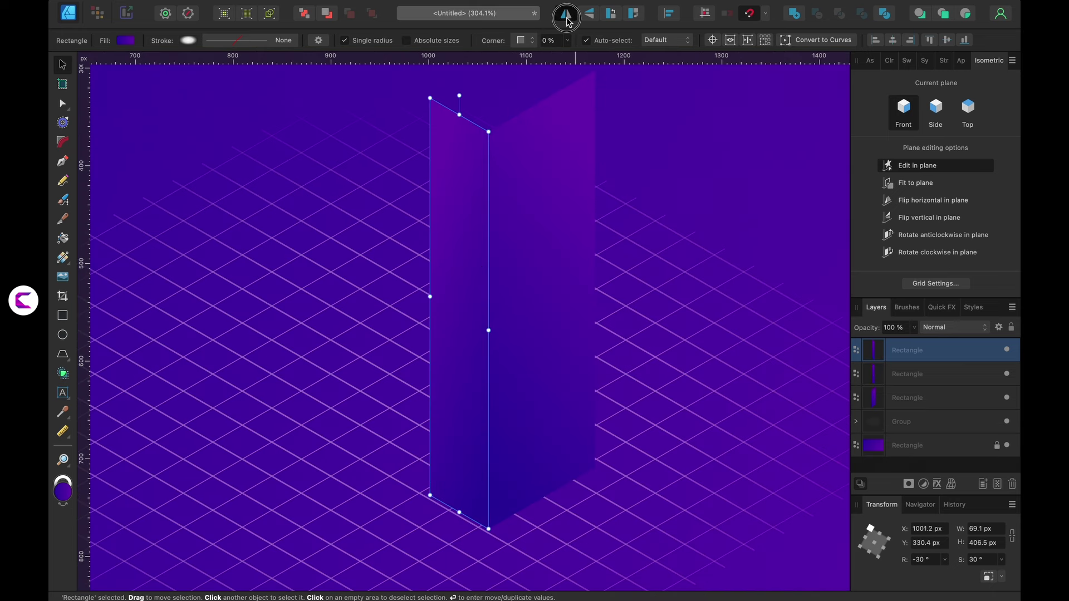
{"action": "left_click", "coordinate": [566, 17]}
{"action": "left_click_drag", "start_coordinate": [436, 286], "coordinate": [394, 283]}
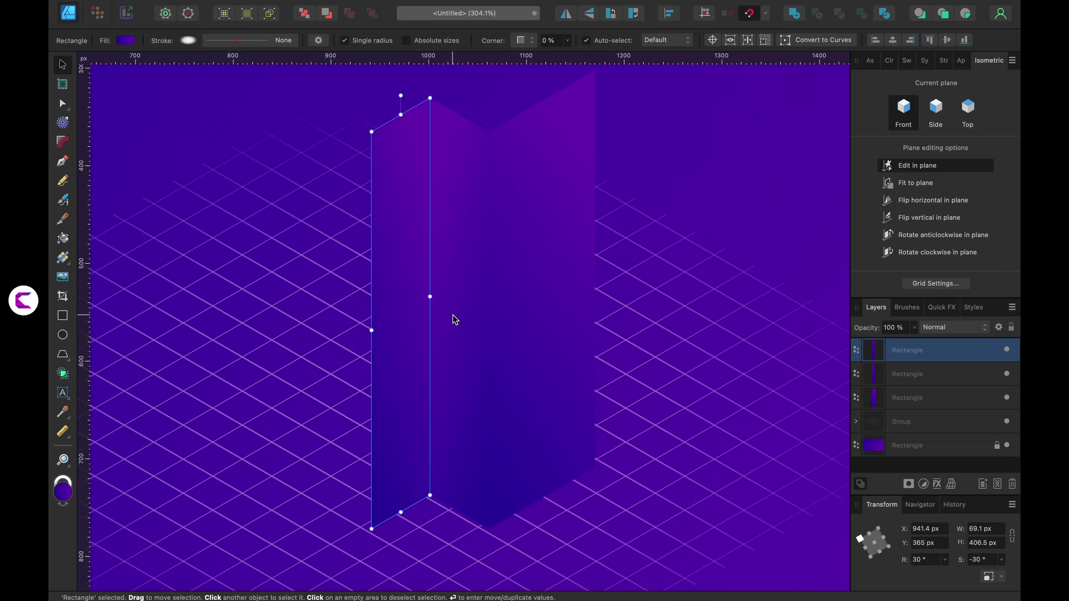
{"action": "scroll", "coordinate": [453, 316], "scroll_direction": "down", "scroll_amount": 6}
{"action": "scroll", "coordinate": [448, 318], "scroll_direction": "up", "scroll_amount": 3}
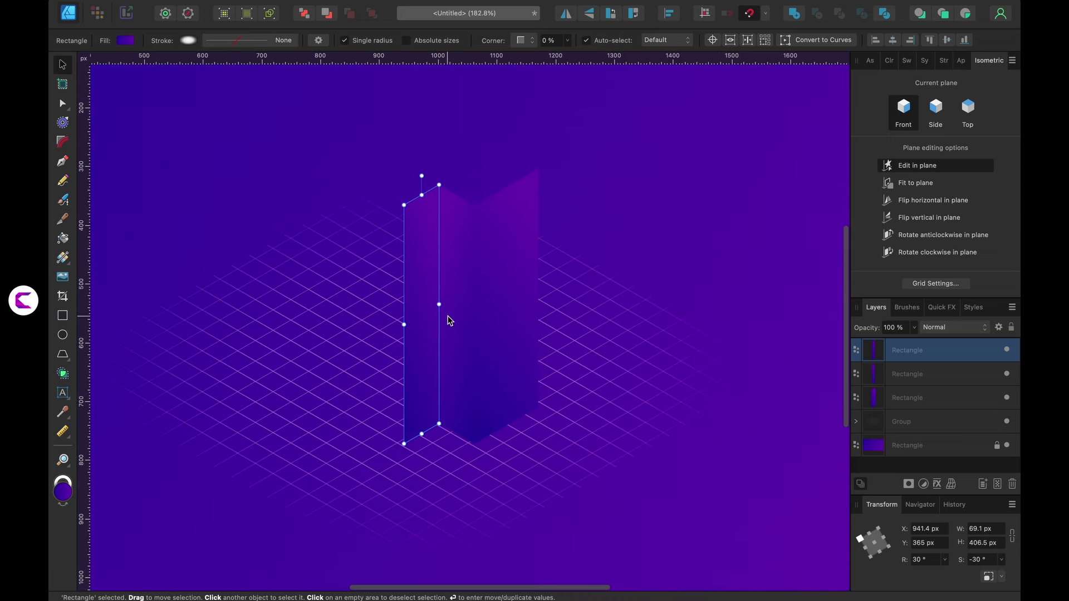
- Duplicate and mirror the wide front wall, positioning the copy to join the corner
{"action": "left_click", "coordinate": [512, 295]}
{"action": "key", "text": "super+j"}
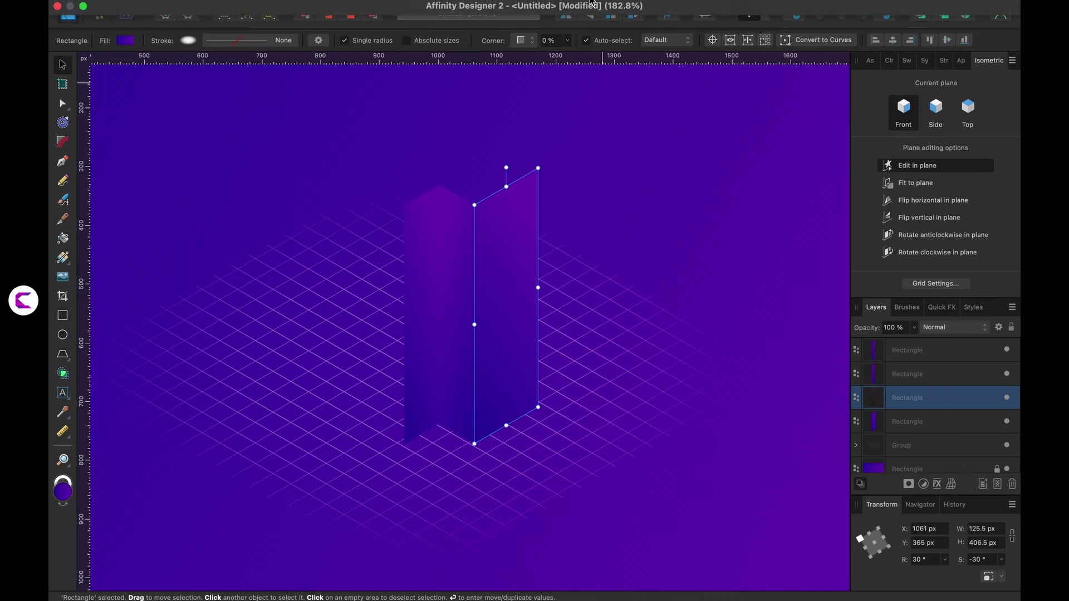
{"action": "left_click", "coordinate": [566, 13]}
{"action": "left_click_drag", "start_coordinate": [506, 290], "coordinate": [423, 299]}
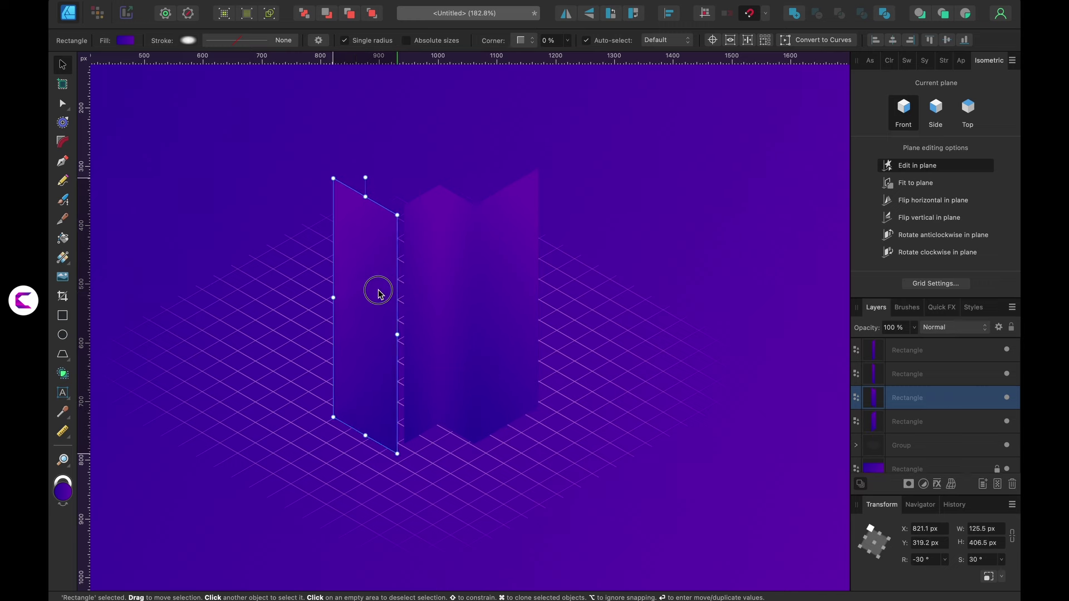
{"action": "left_click_drag", "start_coordinate": [379, 290], "coordinate": [384, 286]}
- Select the grid group in the Layers panel and lock it with its padlock
{"action": "left_click", "coordinate": [590, 429]}
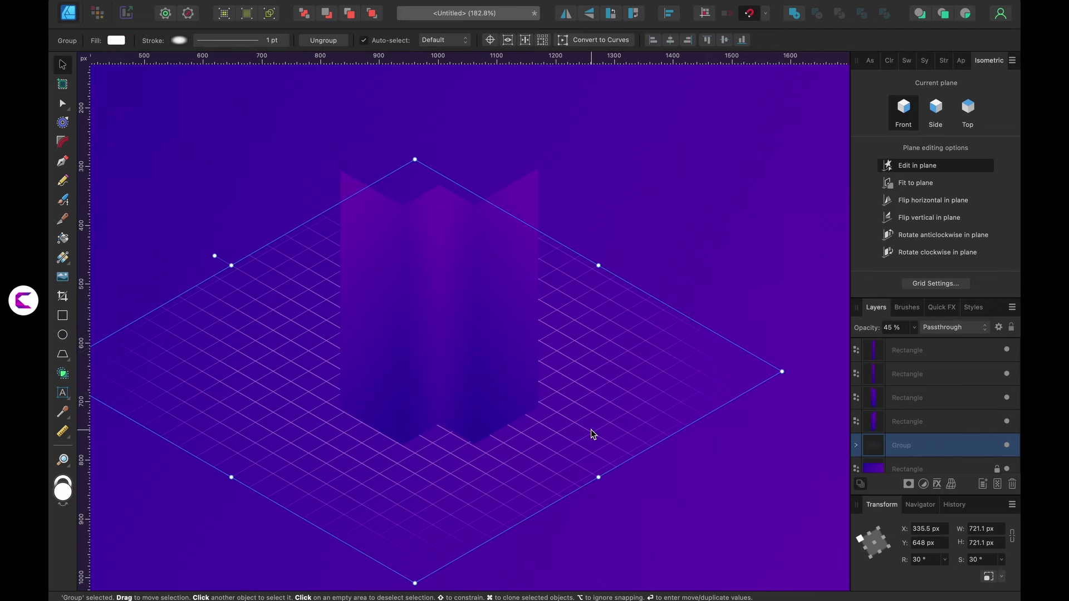
{"action": "left_click", "coordinate": [641, 484]}
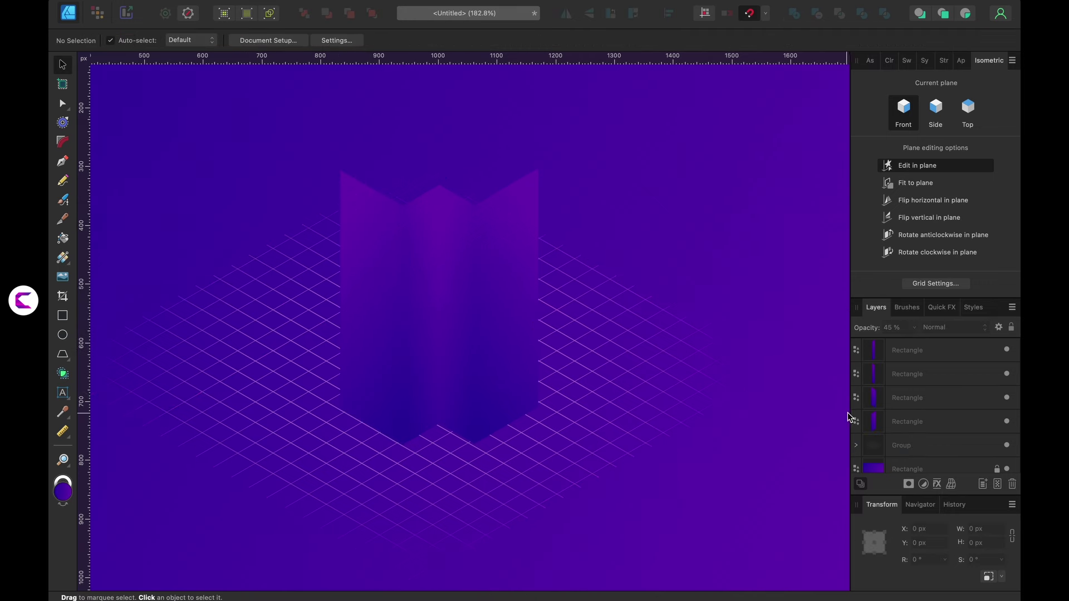
{"action": "scroll", "coordinate": [939, 426], "scroll_direction": "down", "scroll_amount": 1}
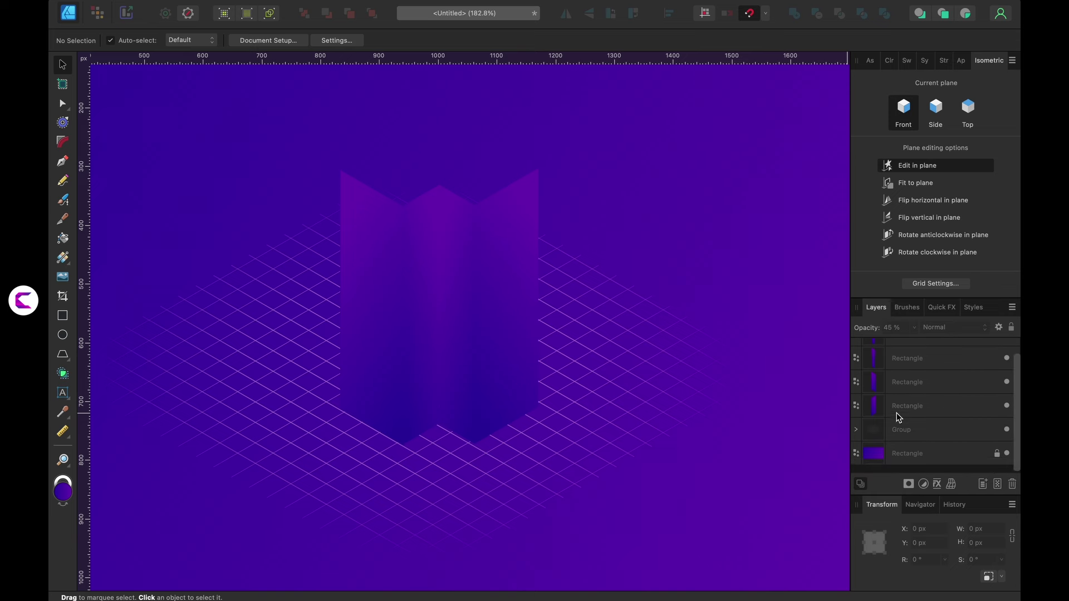
{"action": "left_click", "coordinate": [971, 440]}
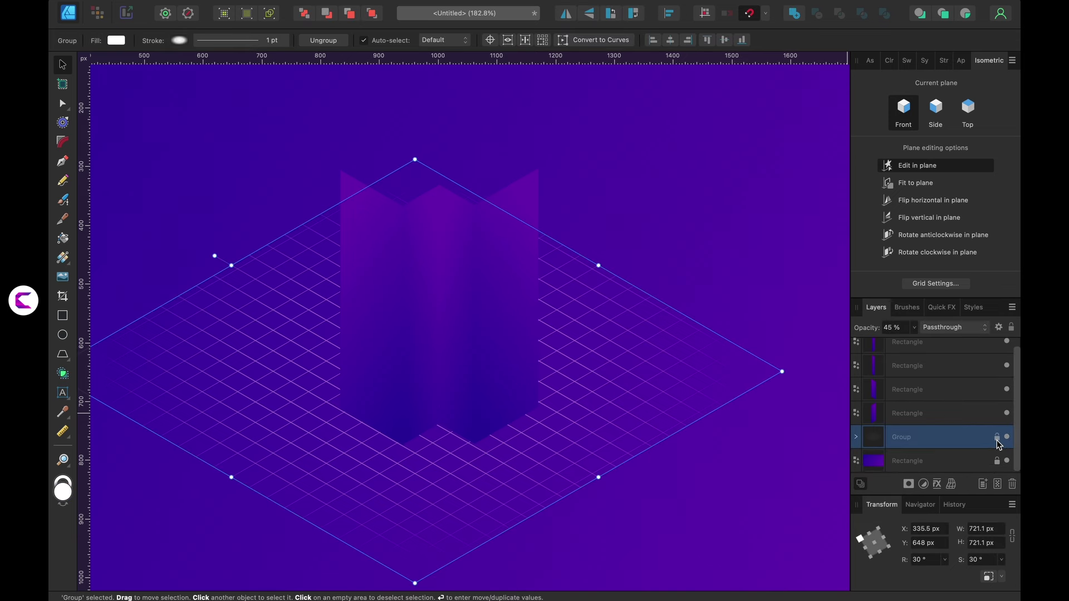
{"action": "left_click", "coordinate": [747, 470]}
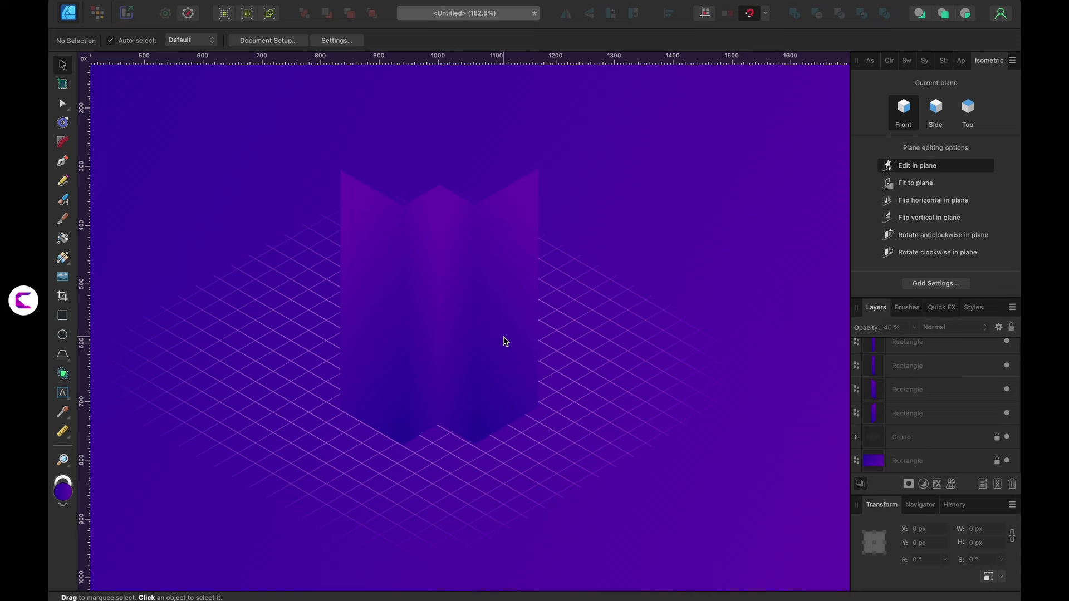
- Reset the middle strip's gradient to Linear and rotate it to run downward
{"action": "left_click", "coordinate": [466, 308]}
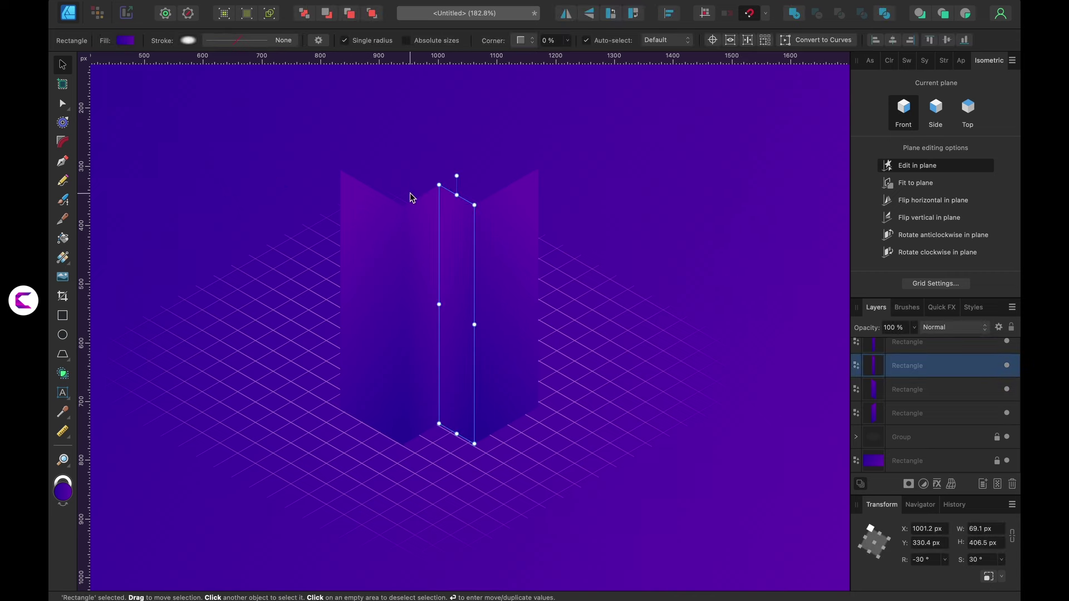
{"action": "left_click", "coordinate": [65, 259]}
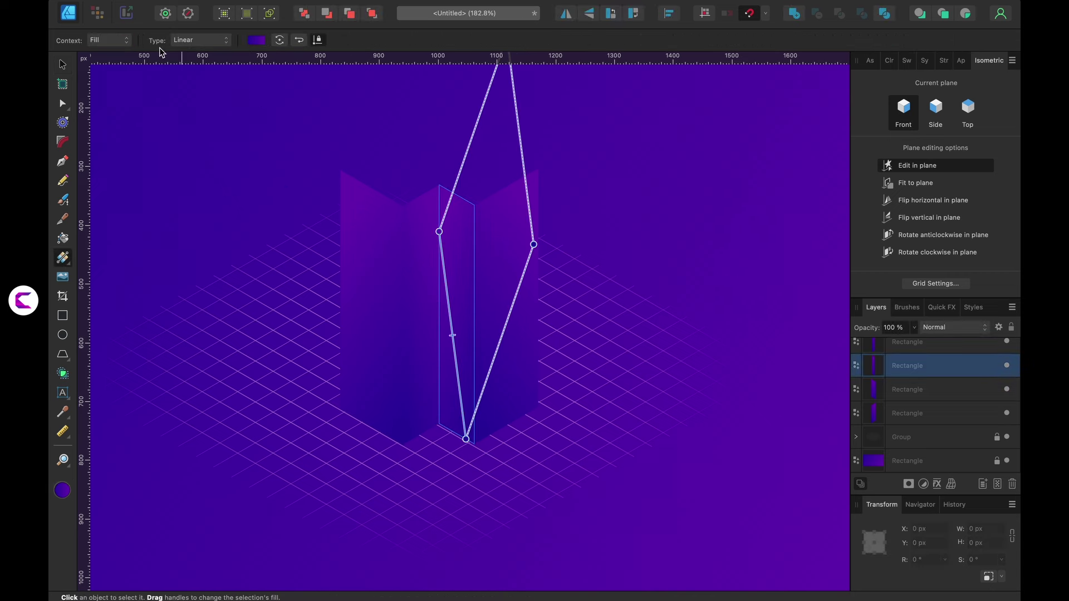
{"action": "left_click", "coordinate": [193, 45]}
{"action": "left_click", "coordinate": [194, 39]}
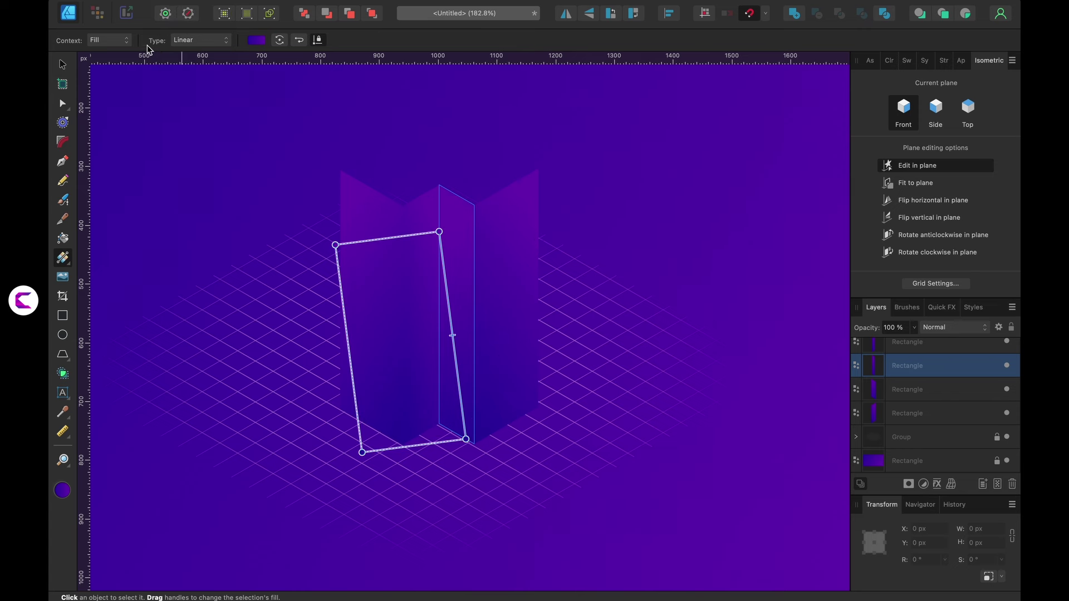
{"action": "left_click", "coordinate": [282, 42]}
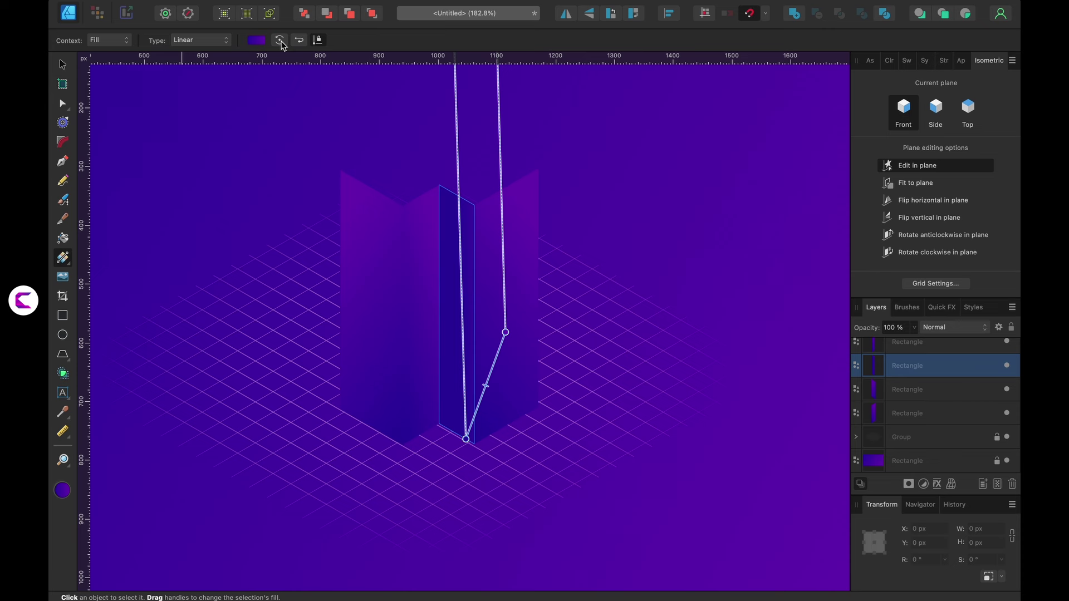
{"action": "left_click", "coordinate": [281, 42]}
{"action": "left_click", "coordinate": [282, 42]}
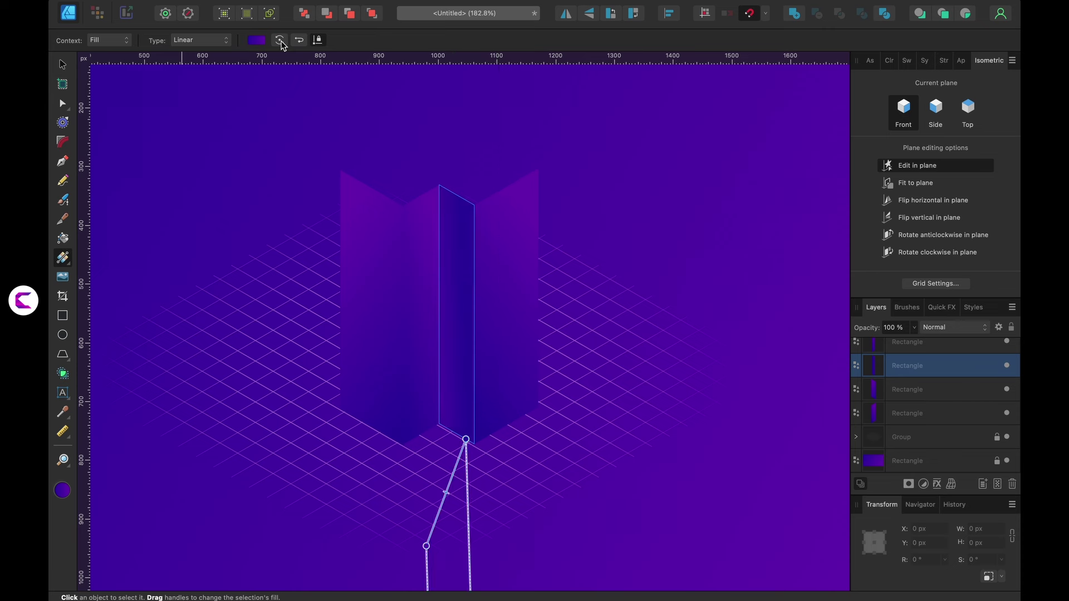
- Rotate the neighbouring strip's gradient until it runs top to bottom
{"action": "left_click", "coordinate": [425, 285]}
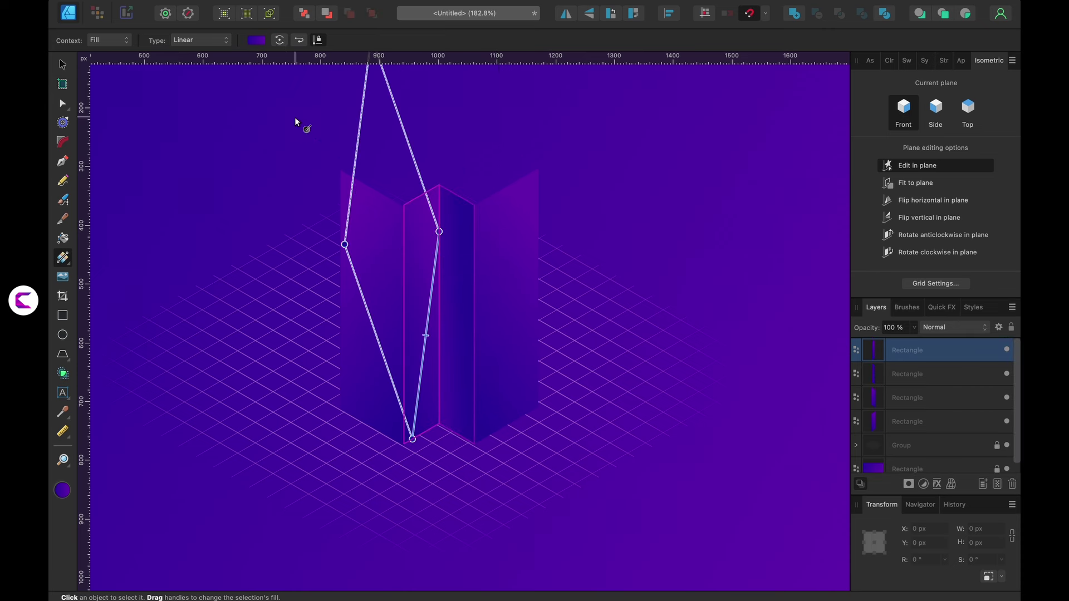
{"action": "left_click", "coordinate": [280, 42]}
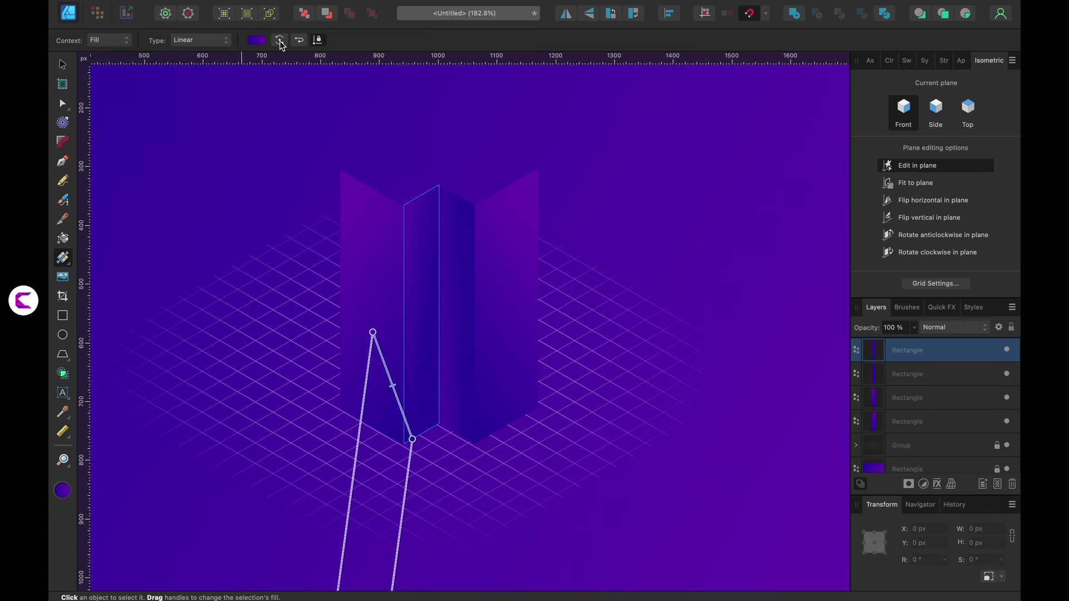
{"action": "left_click", "coordinate": [280, 41]}
{"action": "left_click", "coordinate": [280, 41]}
{"action": "left_click", "coordinate": [280, 41]}
{"action": "key", "text": "v"}
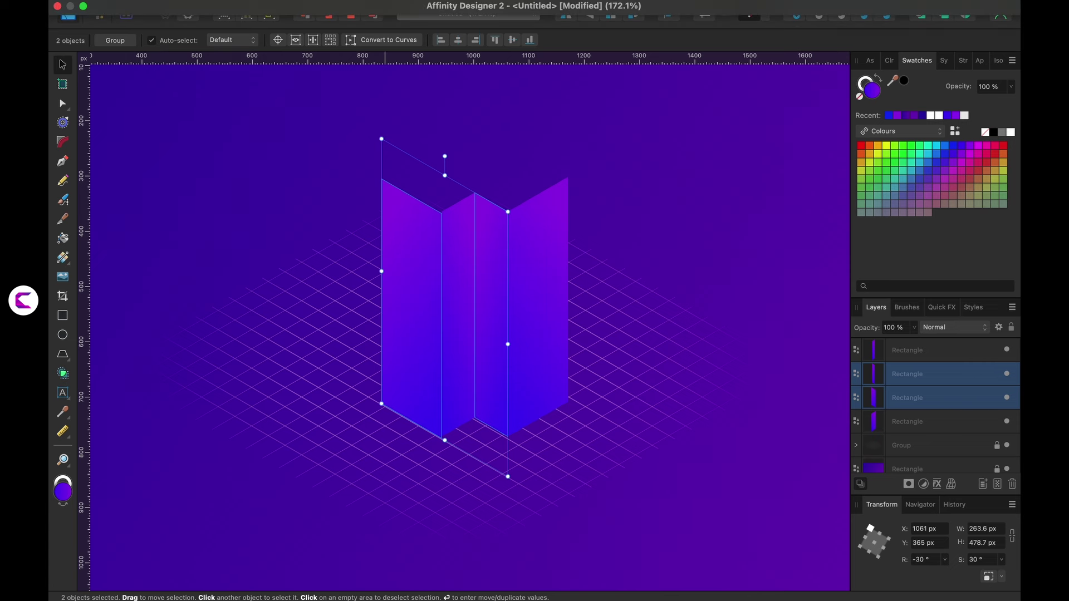
- Darken the middle and left panels with Exposure about -0.93, then draw a tiny 14.2 px rectangle above the tower
{"action": "left_click", "coordinate": [203, 0]}
{"action": "mouse_move", "coordinate": [234, 0]}
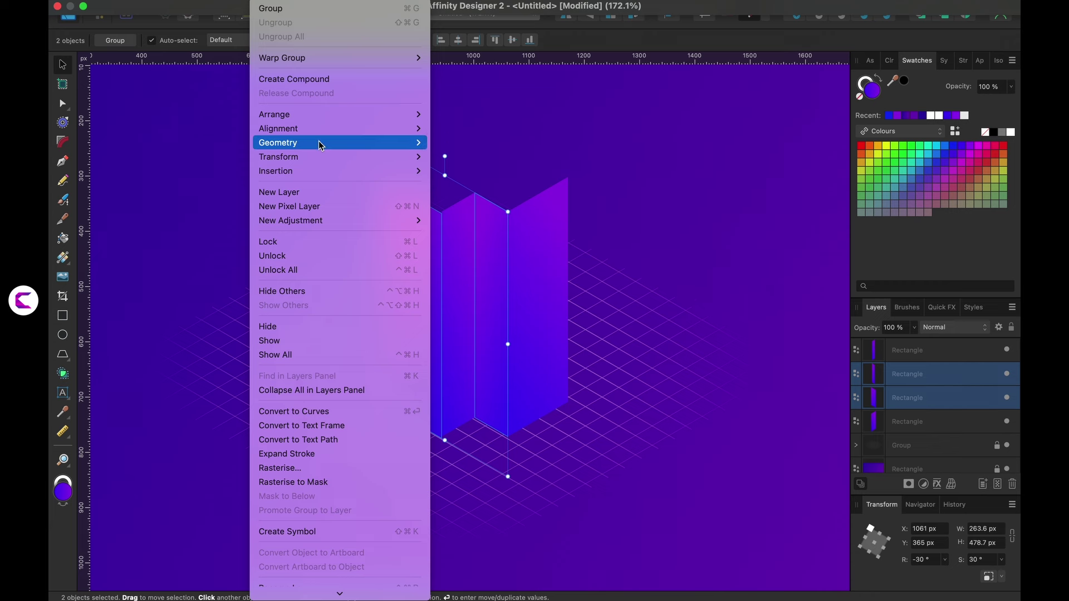
{"action": "mouse_move", "coordinate": [330, 166]}
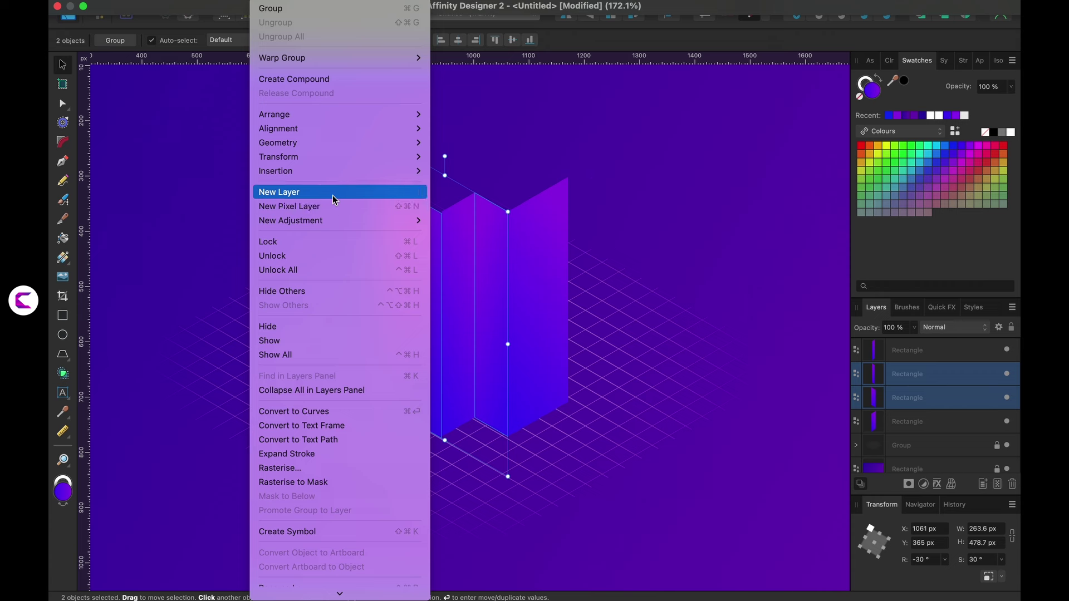
{"action": "mouse_move", "coordinate": [348, 223]}
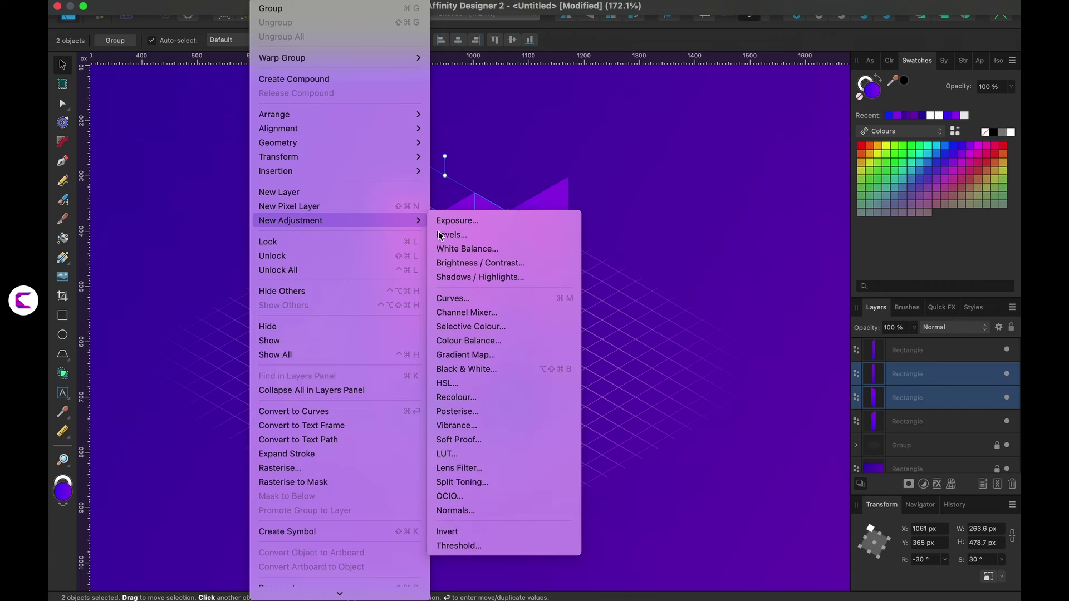
{"action": "left_click", "coordinate": [483, 229]}
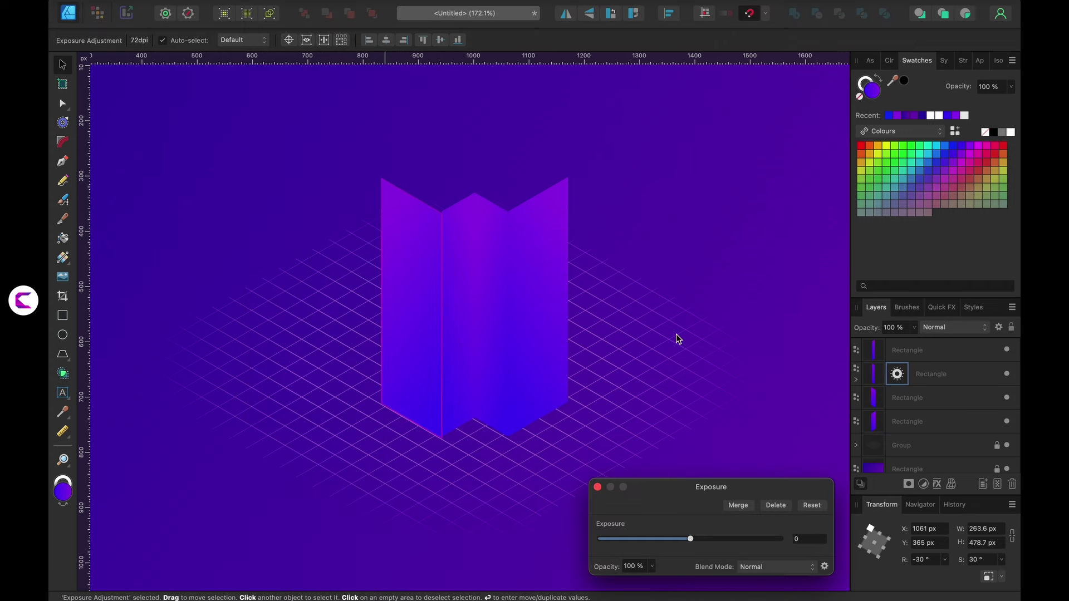
{"action": "mouse_move", "coordinate": [693, 541]}
{"action": "left_mouse_down"}
{"action": "mouse_move", "coordinate": [707, 540]}
{"action": "mouse_move", "coordinate": [679, 543]}
{"action": "left_mouse_up"}
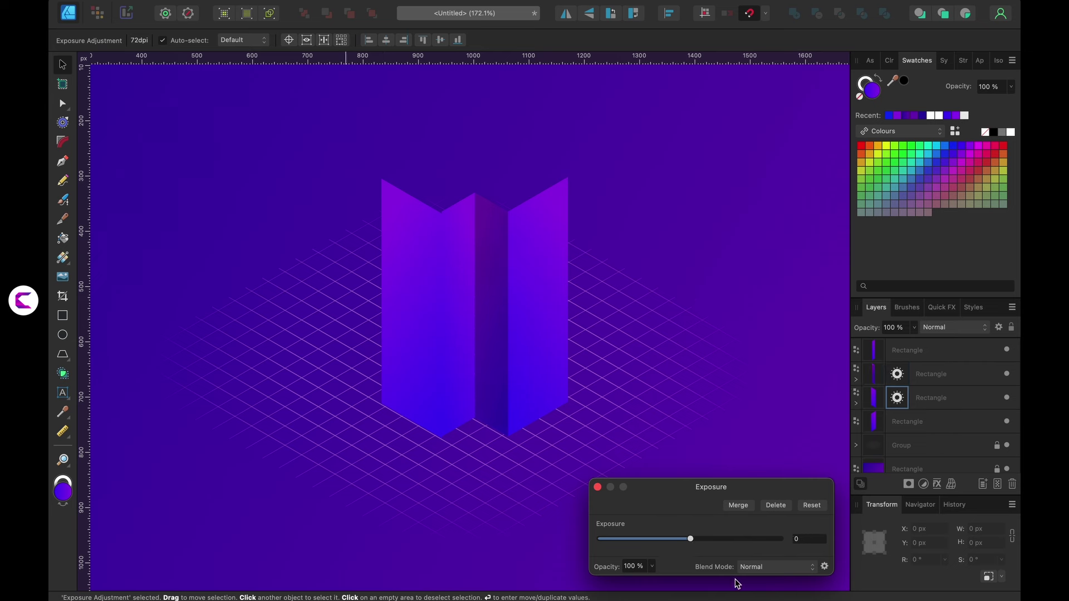
{"action": "left_click_drag", "start_coordinate": [693, 541], "coordinate": [680, 539]}
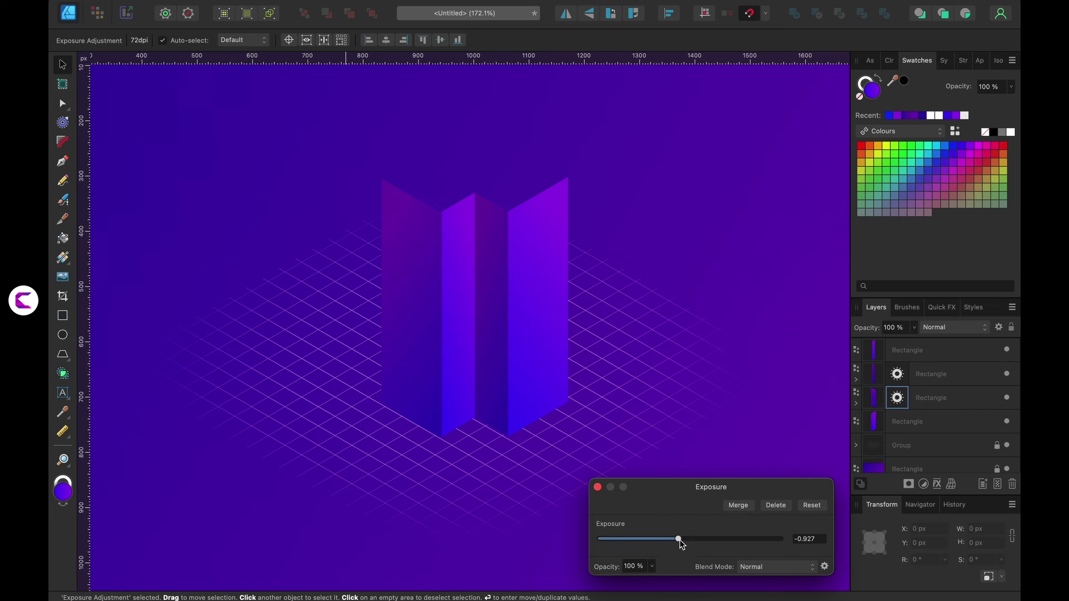
{"action": "key", "text": "m"}
{"action": "left_click_drag", "start_coordinate": [644, 143], "coordinate": [649, 149]}
- Place a small dark-blue window rectangle on the tower's right panel, copy it, and group the pair
{"action": "scroll", "coordinate": [646, 142], "scroll_direction": "up", "scroll_amount": 5}
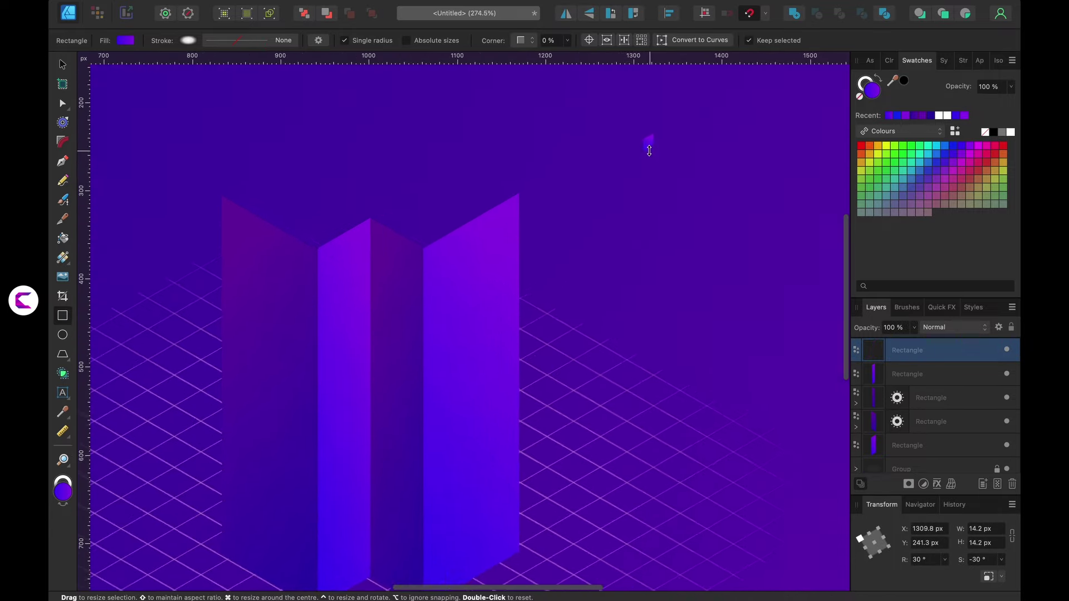
{"action": "key", "text": "v"}
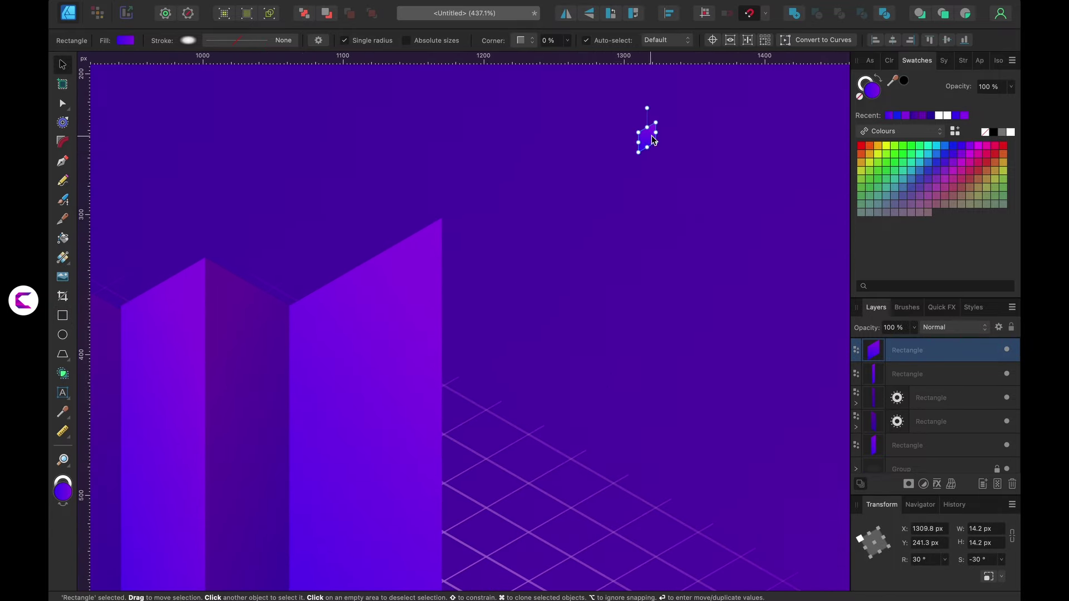
{"action": "left_click_drag", "start_coordinate": [647, 137], "coordinate": [329, 338]}
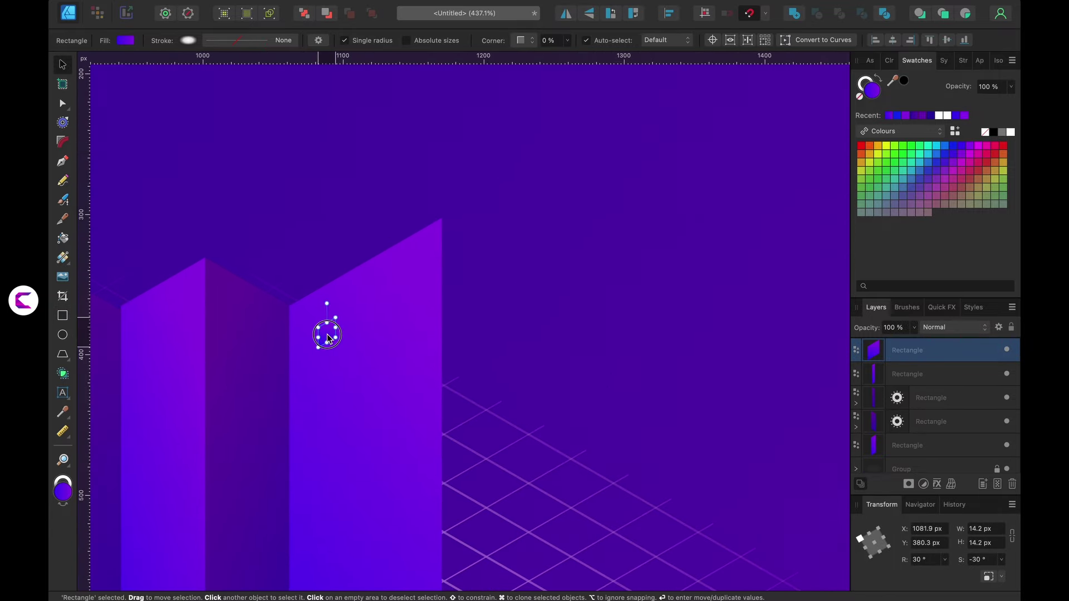
{"action": "left_click", "coordinate": [952, 146]}
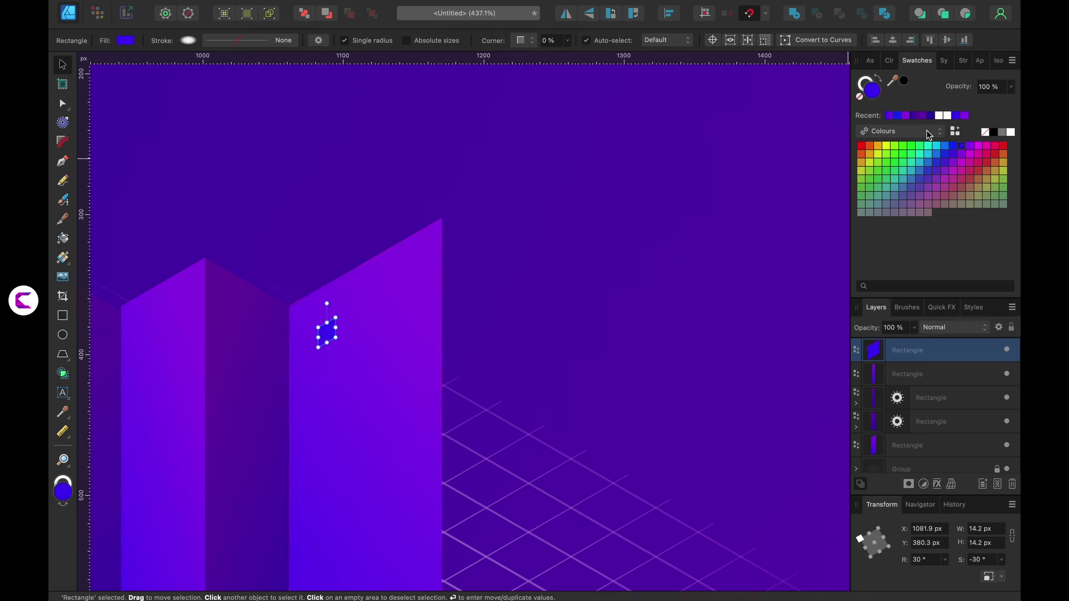
{"action": "left_click", "coordinate": [931, 115]}
{"action": "left_click_drag", "start_coordinate": [328, 329], "coordinate": [350, 319], "text": "alt"}
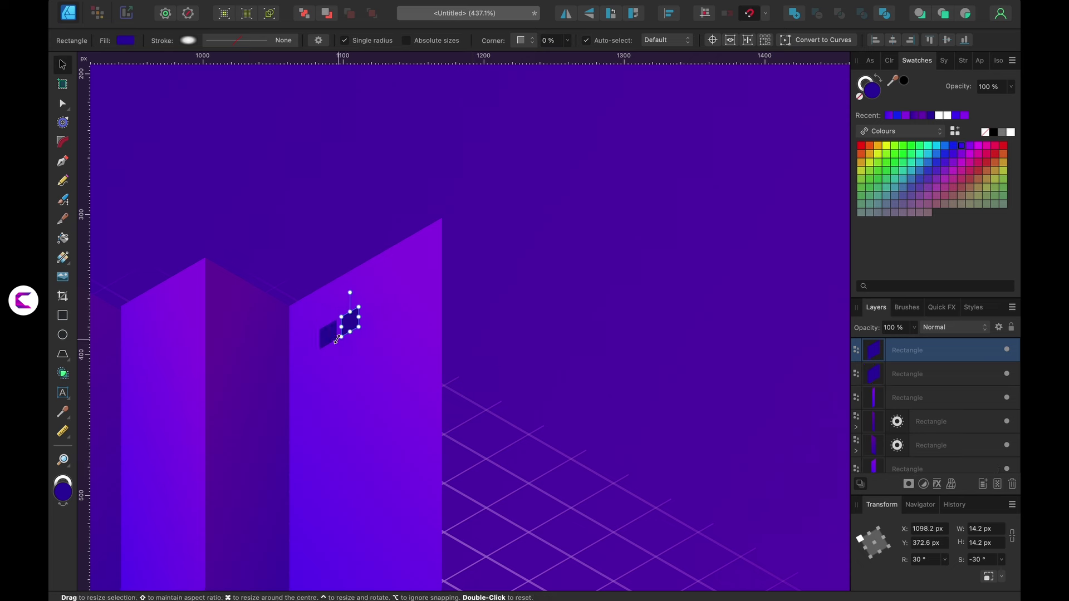
{"action": "left_click", "coordinate": [329, 338], "text": "shift"}
{"action": "key", "text": "super+g"}
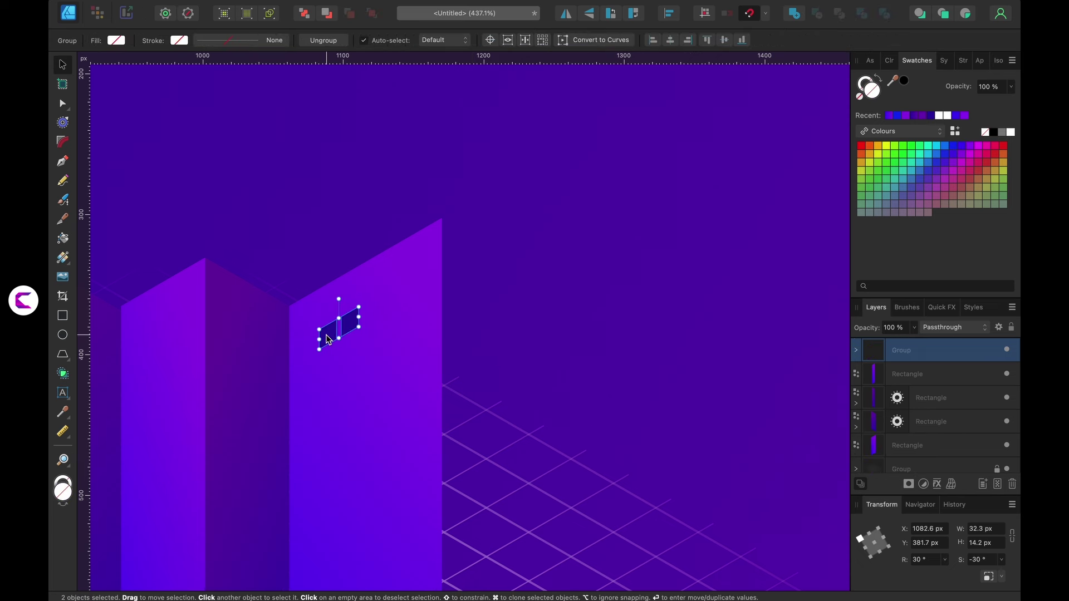
- Duplicate the window pair higher, group both pairs, and centre them horizontally on the building face
{"action": "left_click_drag", "start_coordinate": [351, 327], "coordinate": [415, 308], "text": "alt"}
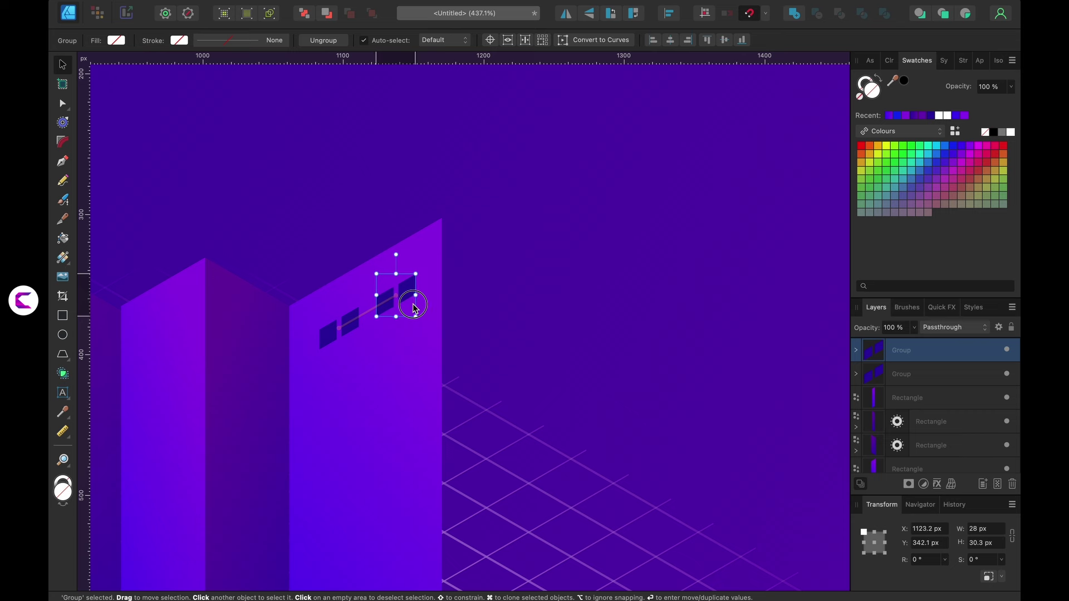
{"action": "left_click", "coordinate": [351, 327], "text": "shift"}
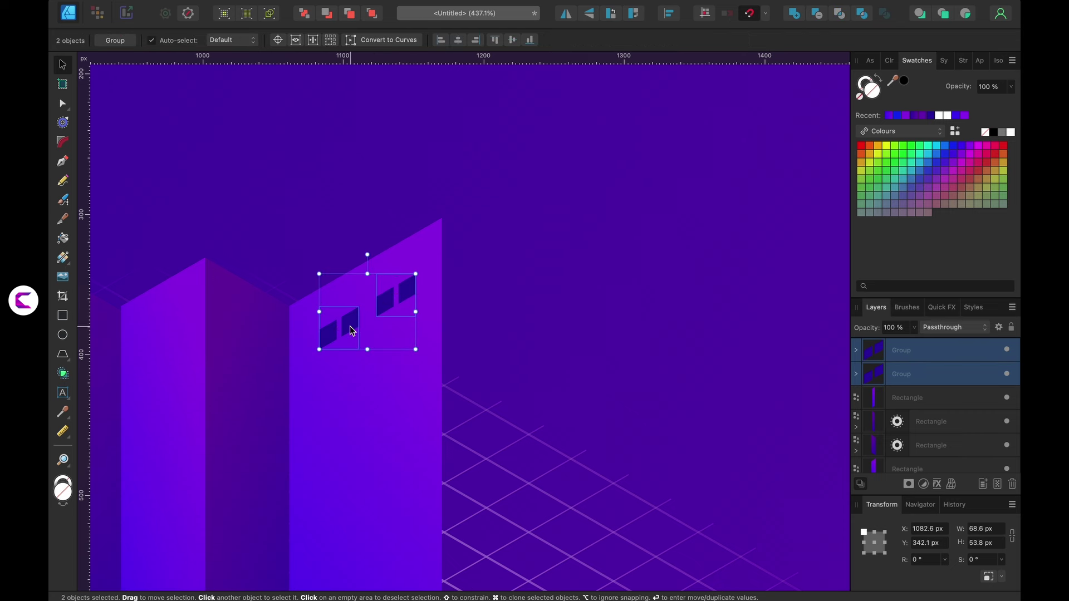
{"action": "key", "text": "super+g"}
{"action": "left_click", "coordinate": [363, 377], "text": "shift"}
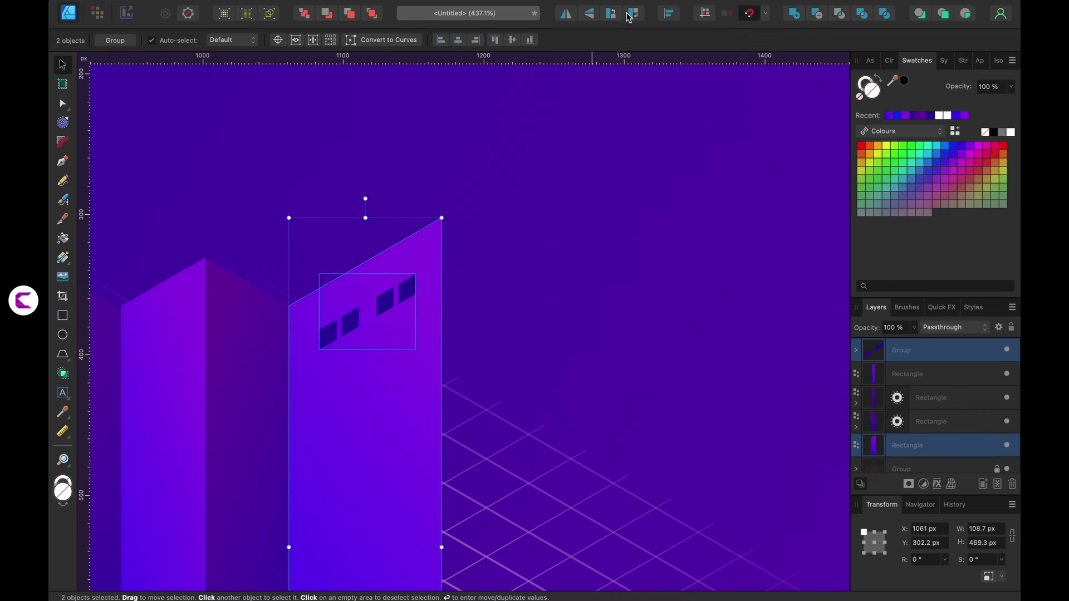
{"action": "left_click", "coordinate": [667, 13]}
{"action": "left_click", "coordinate": [694, 52]}
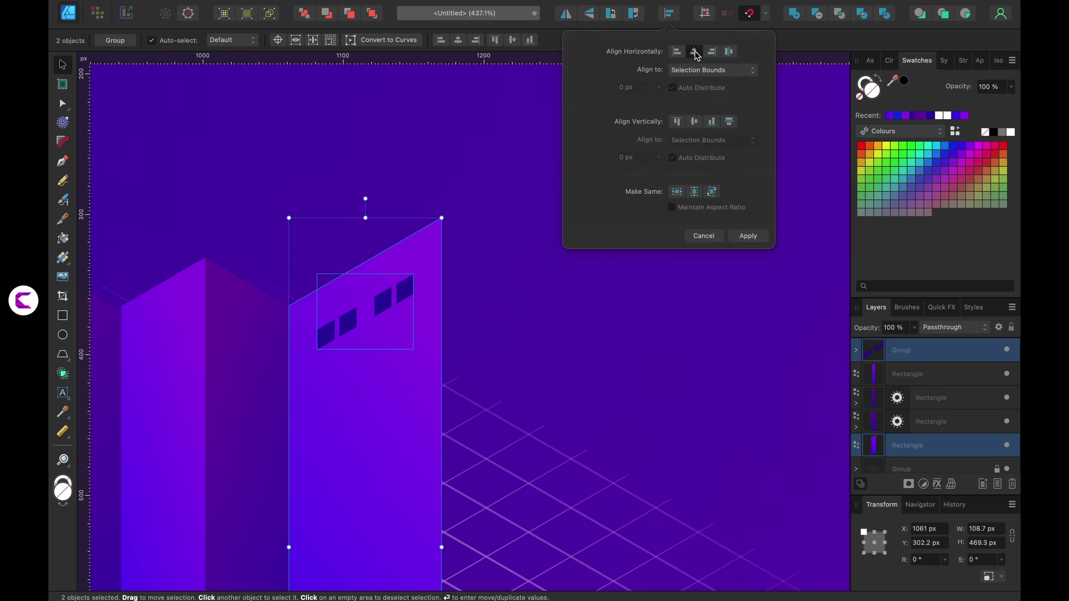
{"action": "left_click", "coordinate": [747, 236]}
- Copy the window group one row lower and repeat with Cmd+J to add many window rows
{"action": "left_click", "coordinate": [568, 288]}
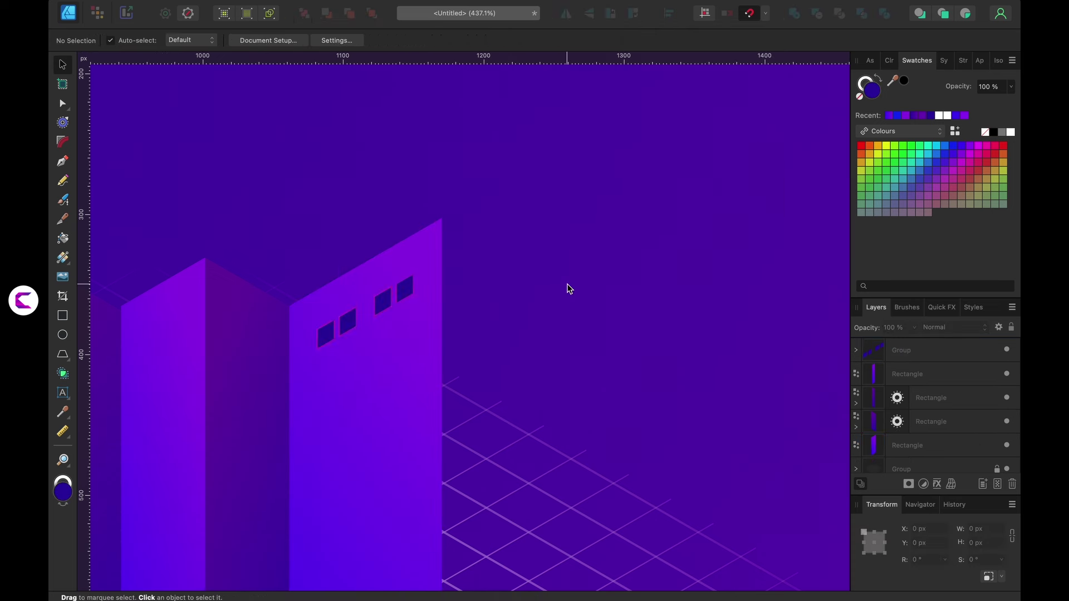
{"action": "left_click", "coordinate": [384, 306]}
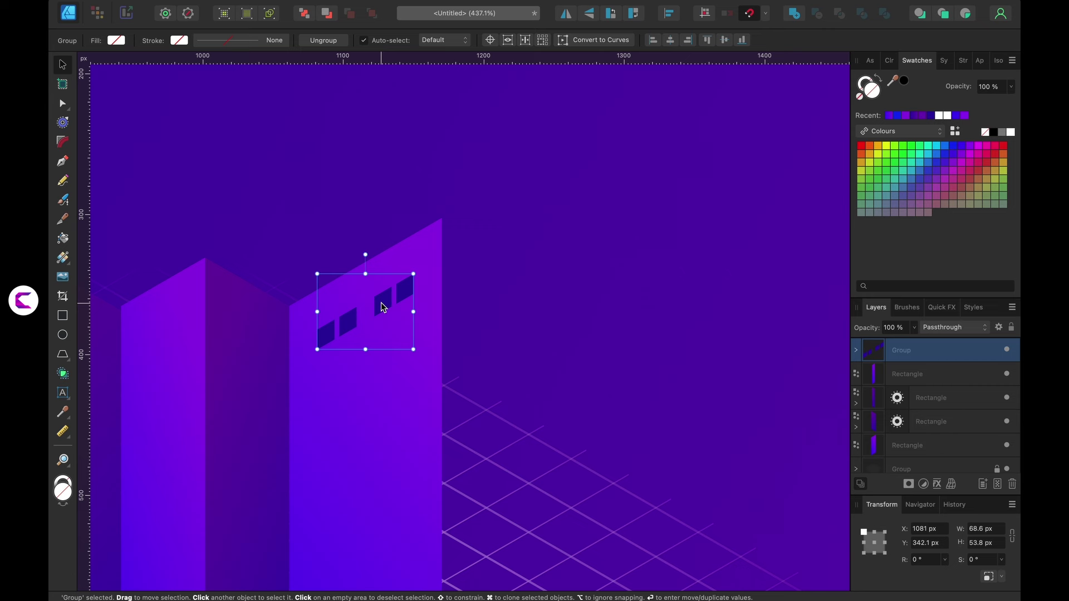
{"action": "left_click_drag", "start_coordinate": [383, 307], "coordinate": [386, 334]}
{"action": "key", "text": "super+j"}
{"action": "key", "text": "super+j"}
{"action": "key", "text": "super+j"}
{"action": "key", "text": "super+j"}
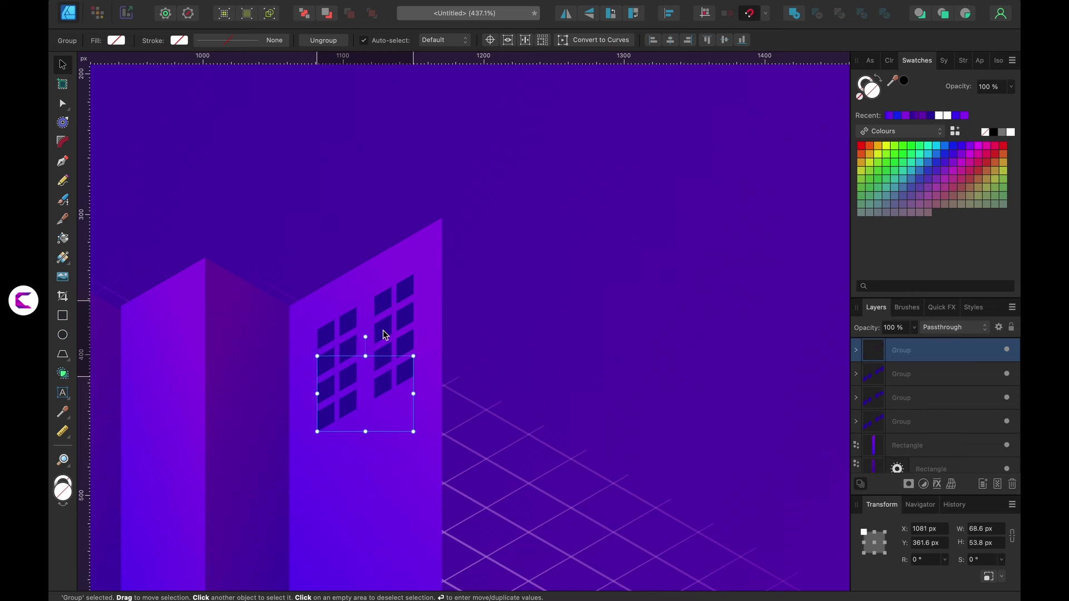
{"action": "scroll", "coordinate": [385, 393], "scroll_direction": "down", "scroll_amount": 1}
{"action": "scroll", "coordinate": [385, 396], "scroll_direction": "down", "scroll_amount": 8}
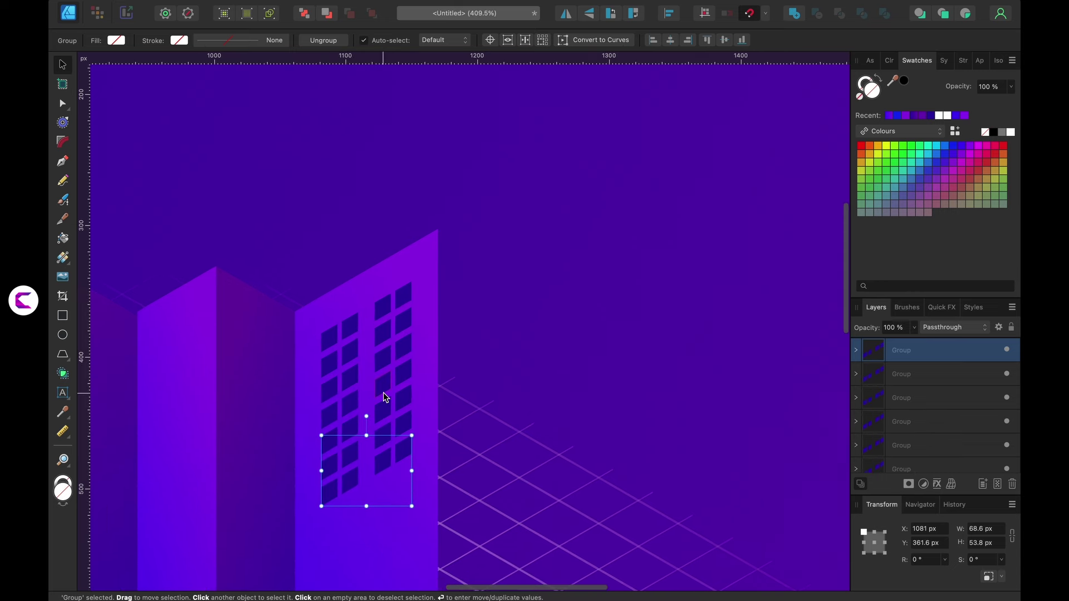
{"action": "scroll", "coordinate": [387, 397], "scroll_direction": "down", "scroll_amount": 1}
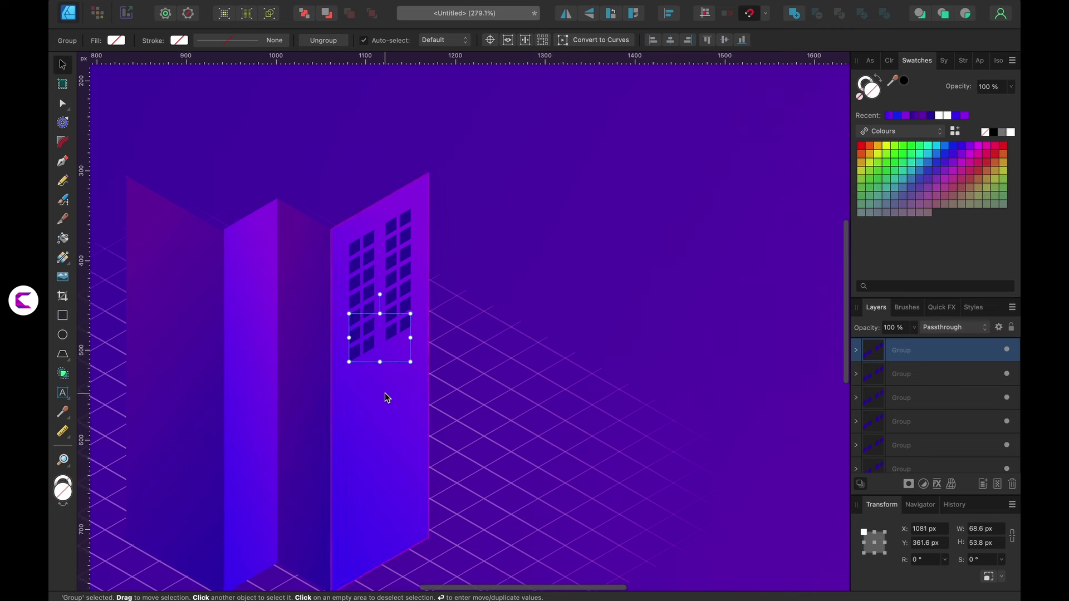
{"action": "key", "text": "super+j"}
{"action": "key", "text": "super+j"}
{"action": "key", "text": "super+j"}
{"action": "key", "text": "super+j"}
{"action": "key", "text": "super+j"}
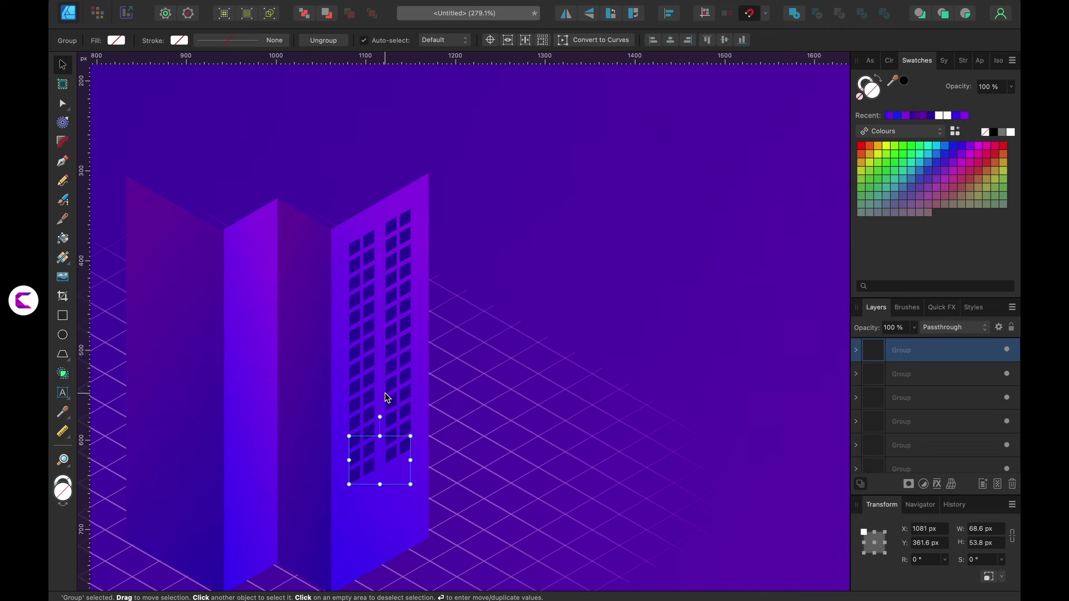
{"action": "key", "text": "super+j"}
{"action": "key", "text": "super+j"}
{"action": "key", "text": "super+j"}
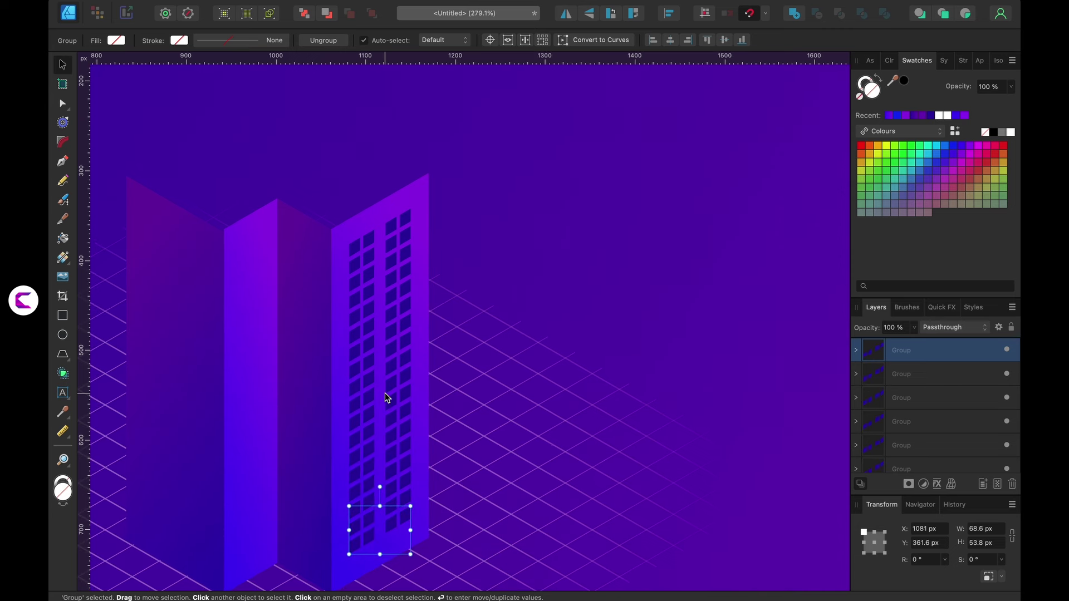
- Select a single window inside a group near the top and fill it white
{"action": "double_click", "coordinate": [399, 276]}
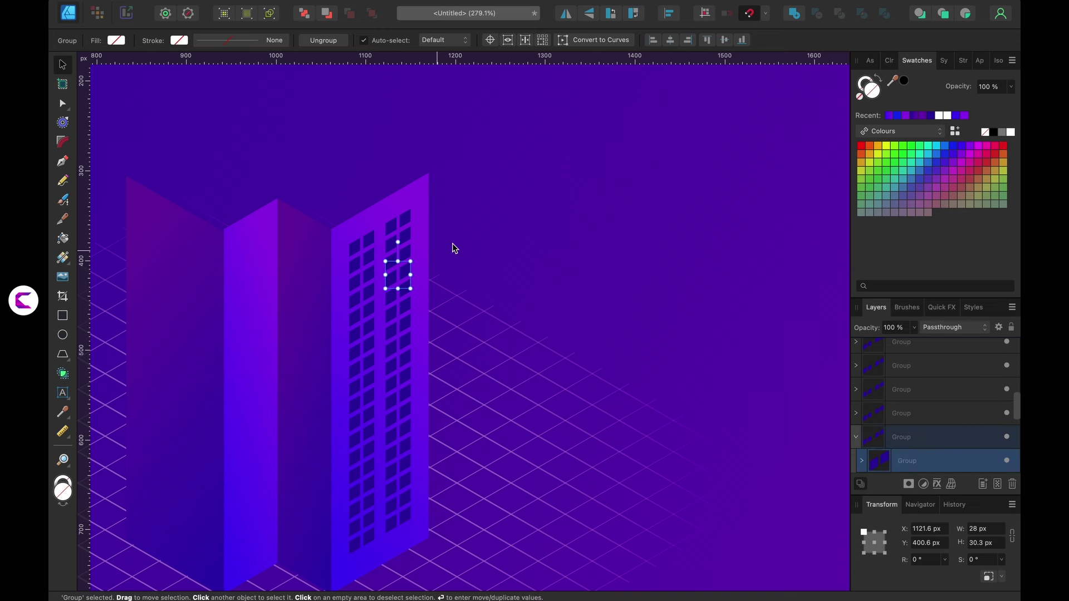
{"action": "double_click", "coordinate": [404, 274]}
{"action": "left_click", "coordinate": [1004, 171]}
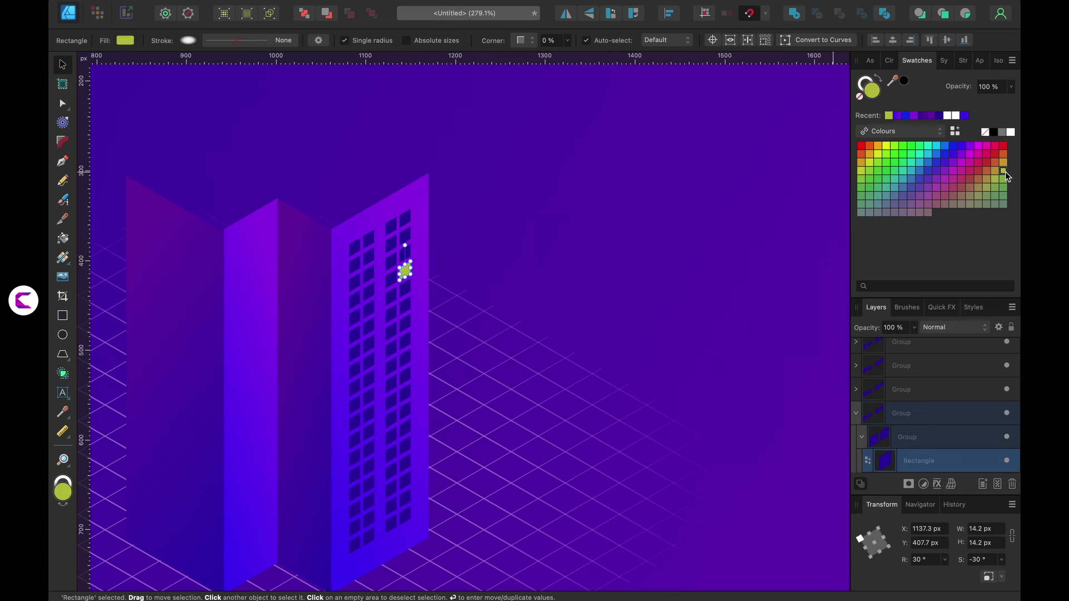
{"action": "left_click", "coordinate": [1012, 134]}
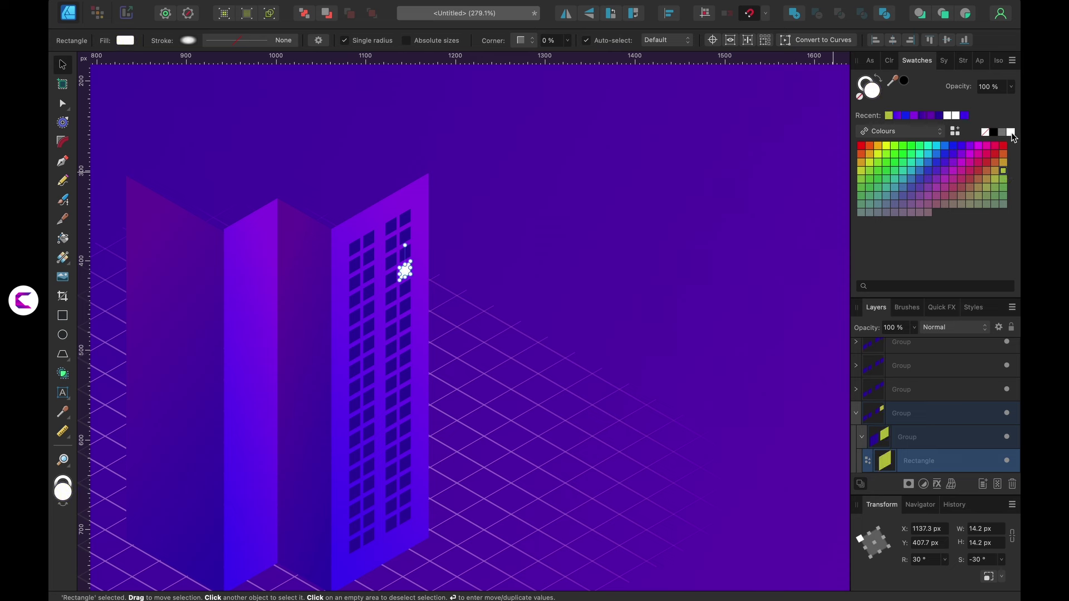
- Give the white window an Outer Glow with an 8 px radius
{"action": "left_click", "coordinate": [942, 308]}
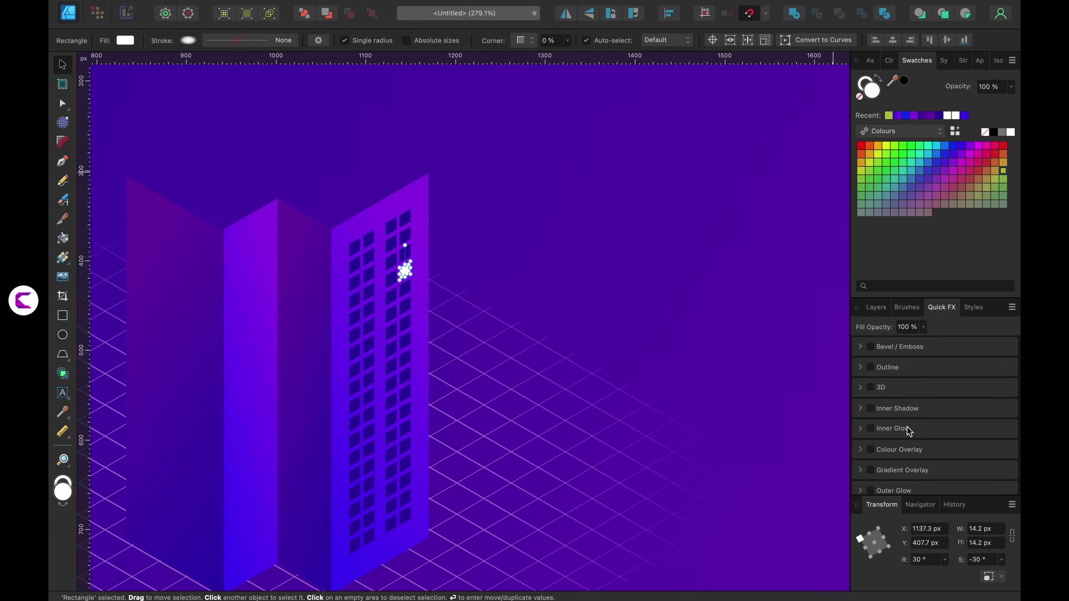
{"action": "scroll", "coordinate": [909, 432], "scroll_direction": "down", "scroll_amount": 1}
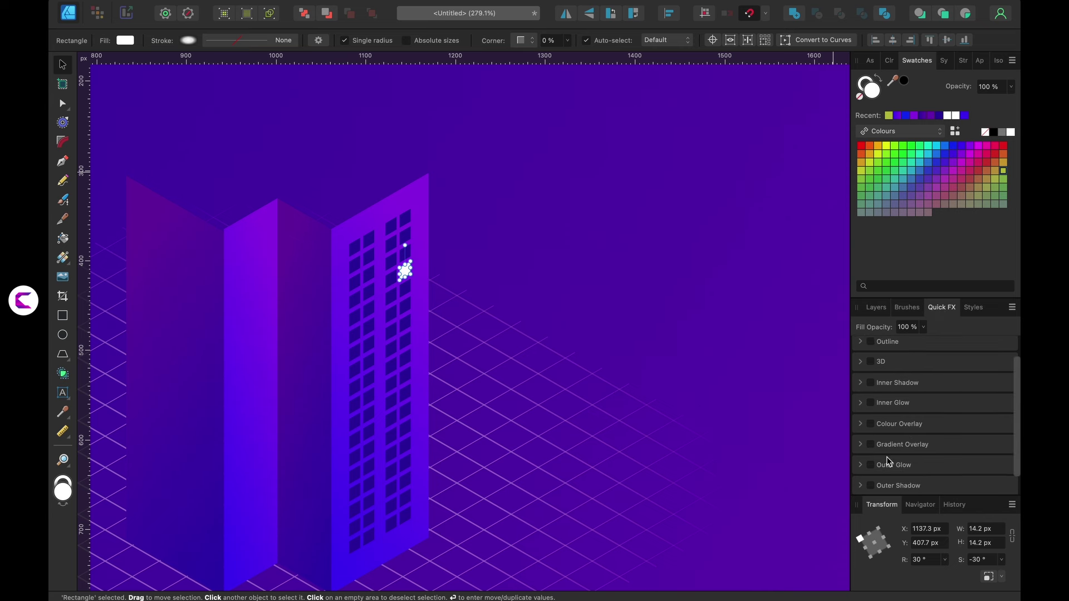
{"action": "left_click", "coordinate": [870, 466]}
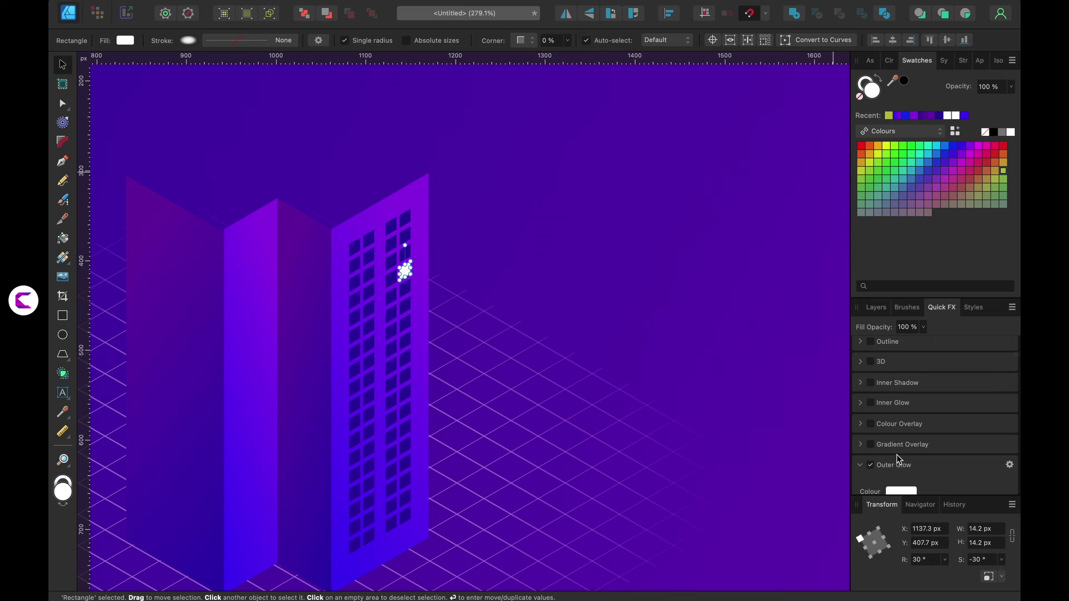
{"action": "scroll", "coordinate": [902, 458], "scroll_direction": "down", "scroll_amount": 2}
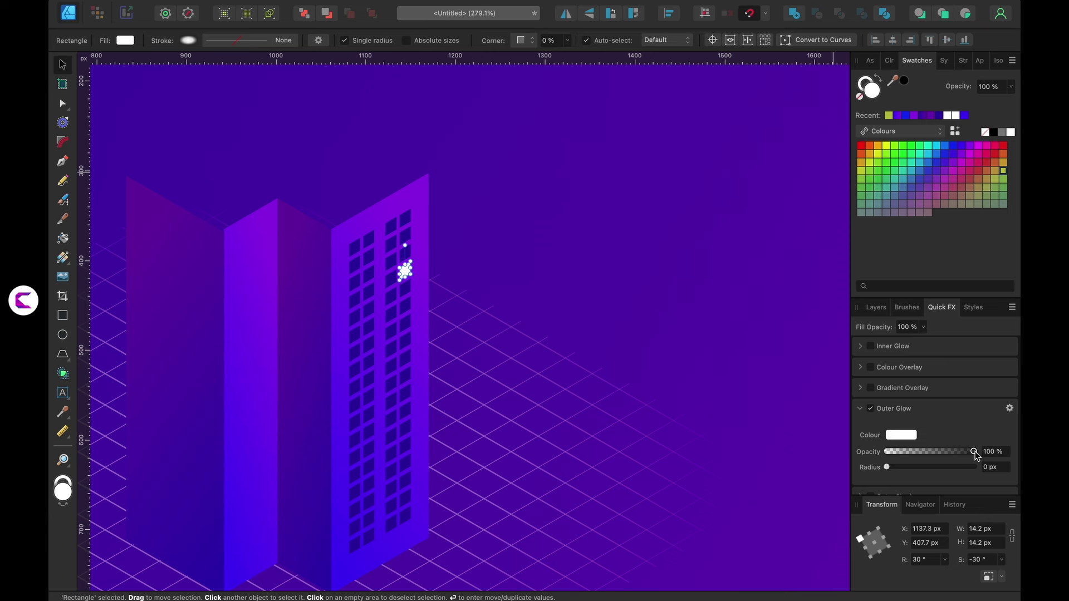
{"action": "left_click", "coordinate": [1010, 409]}
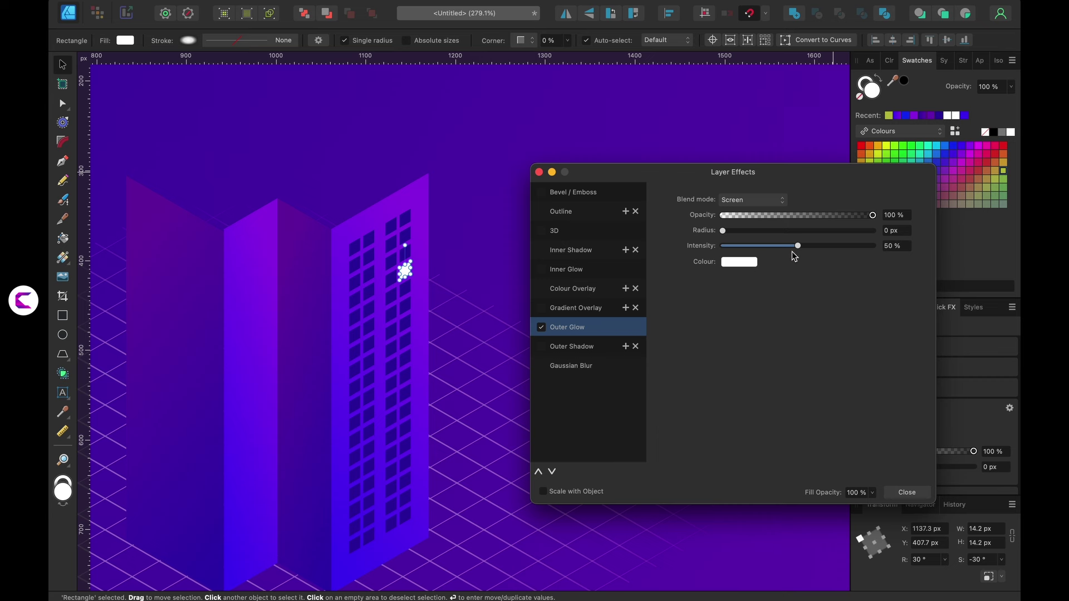
{"action": "mouse_move", "coordinate": [798, 246]}
{"action": "left_mouse_down"}
{"action": "mouse_move", "coordinate": [851, 251]}
{"action": "mouse_move", "coordinate": [798, 252]}
{"action": "left_mouse_up"}
{"action": "left_click_drag", "start_coordinate": [724, 233], "coordinate": [782, 232]}
{"action": "left_click_drag", "start_coordinate": [781, 230], "coordinate": [781, 230]}
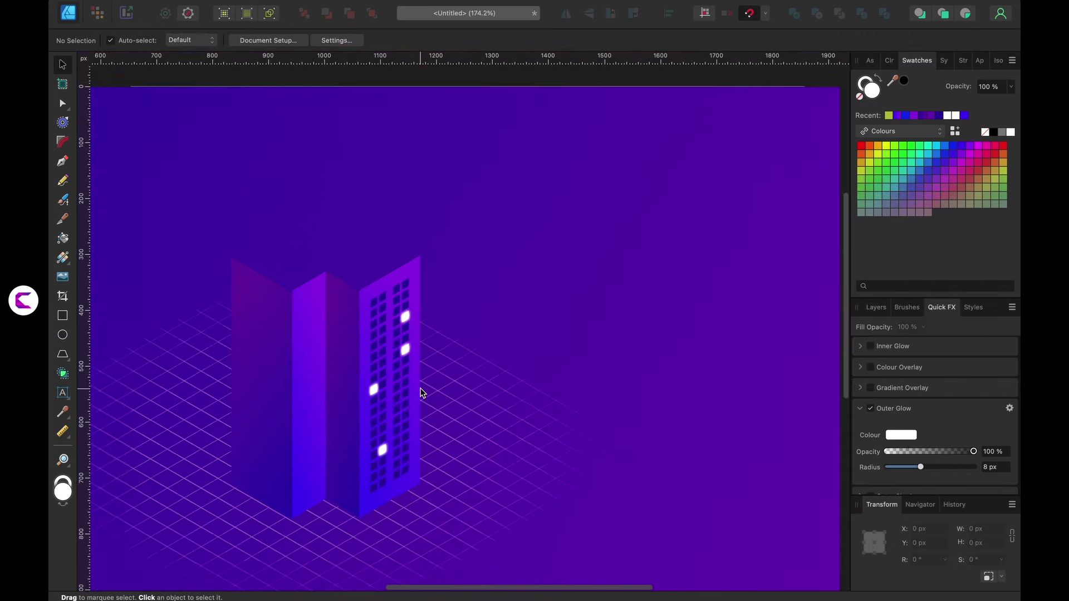
{"action": "scroll", "coordinate": [420, 393], "scroll_direction": "up", "scroll_amount": 1}
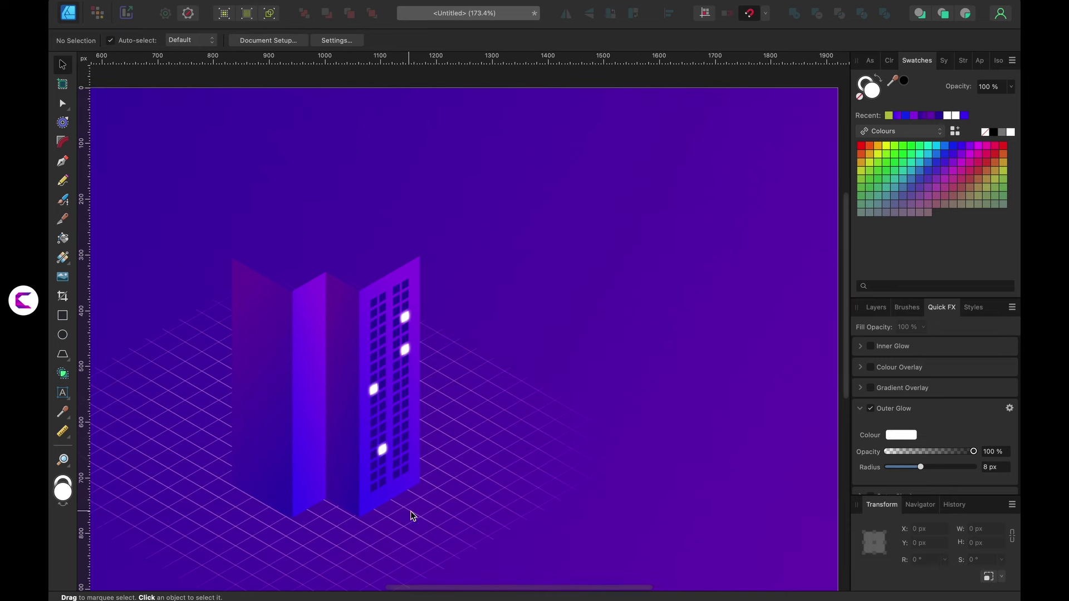
- Copy the lit window column onto the middle face and flip it horizontally to match the slant
{"action": "scroll", "coordinate": [408, 529], "scroll_direction": "up", "scroll_amount": 5}
{"action": "left_click", "coordinate": [409, 391]}
{"action": "left_click_drag", "start_coordinate": [409, 392], "coordinate": [346, 408]}
{"action": "left_click_drag", "start_coordinate": [378, 358], "coordinate": [376, 348]}
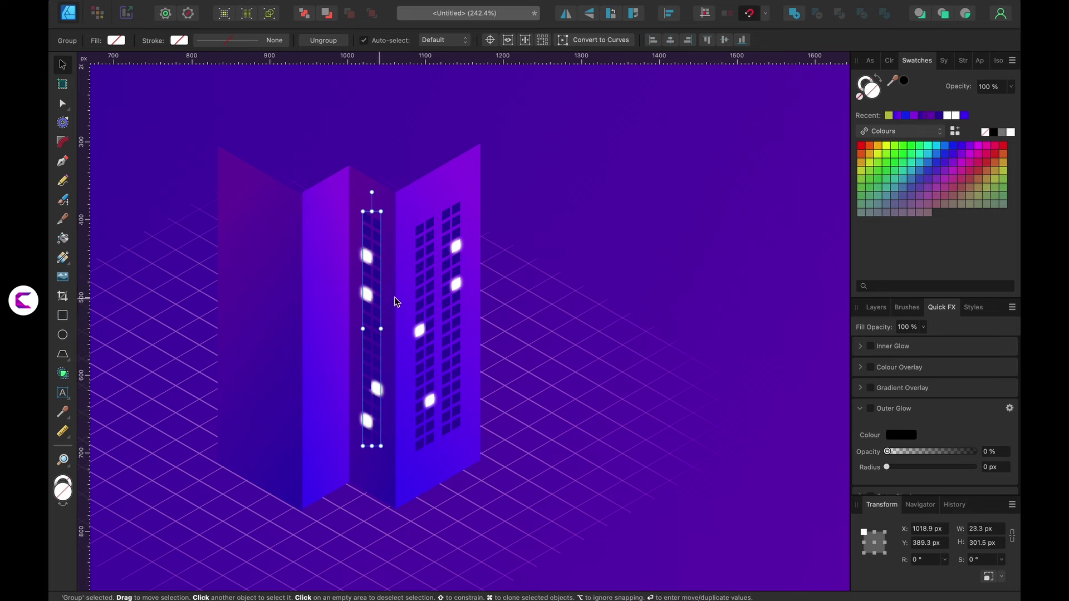
{"action": "left_click", "coordinate": [566, 14]}
{"action": "left_click_drag", "start_coordinate": [369, 339], "coordinate": [322, 303]}
- Place another window column copy on the tower's left face
{"action": "double_click", "coordinate": [327, 295]}
{"action": "scroll", "coordinate": [322, 291], "scroll_direction": "up", "scroll_amount": 5}
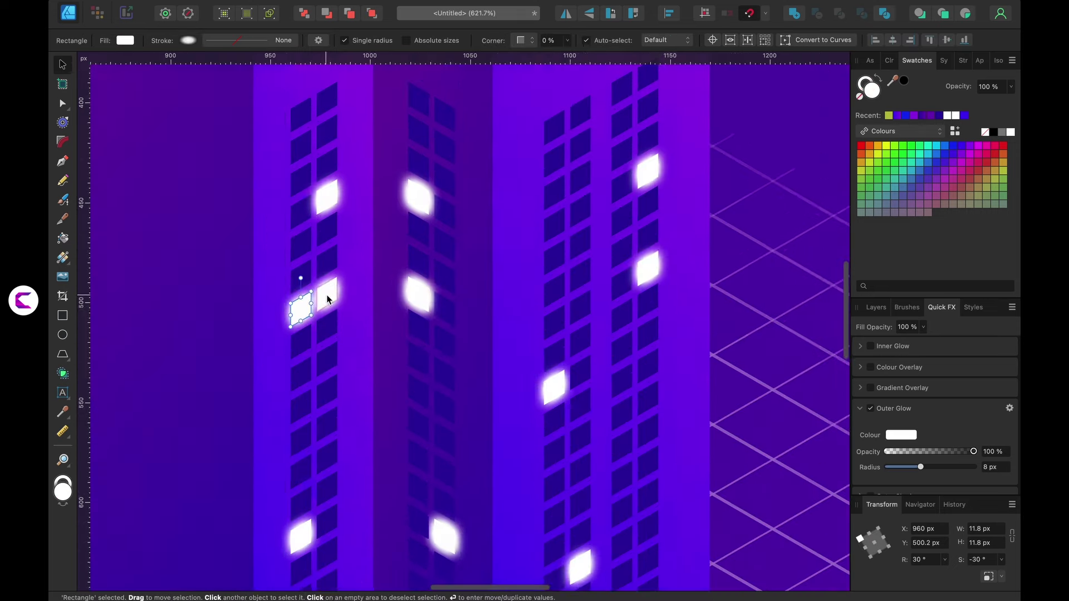
{"action": "key", "text": "v"}
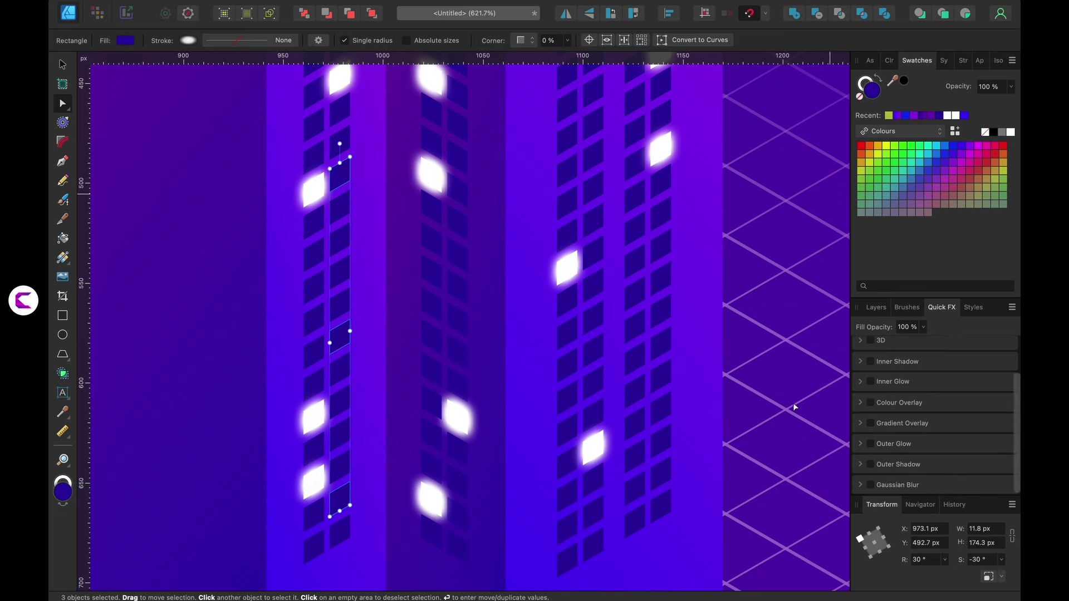
{"action": "scroll", "coordinate": [545, 405], "scroll_direction": "down", "scroll_amount": 5}
{"action": "left_click_drag", "start_coordinate": [545, 405], "coordinate": [453, 429]}
{"action": "scroll", "coordinate": [453, 429], "scroll_direction": "up", "scroll_amount": 5}
{"action": "left_click", "coordinate": [492, 212]}
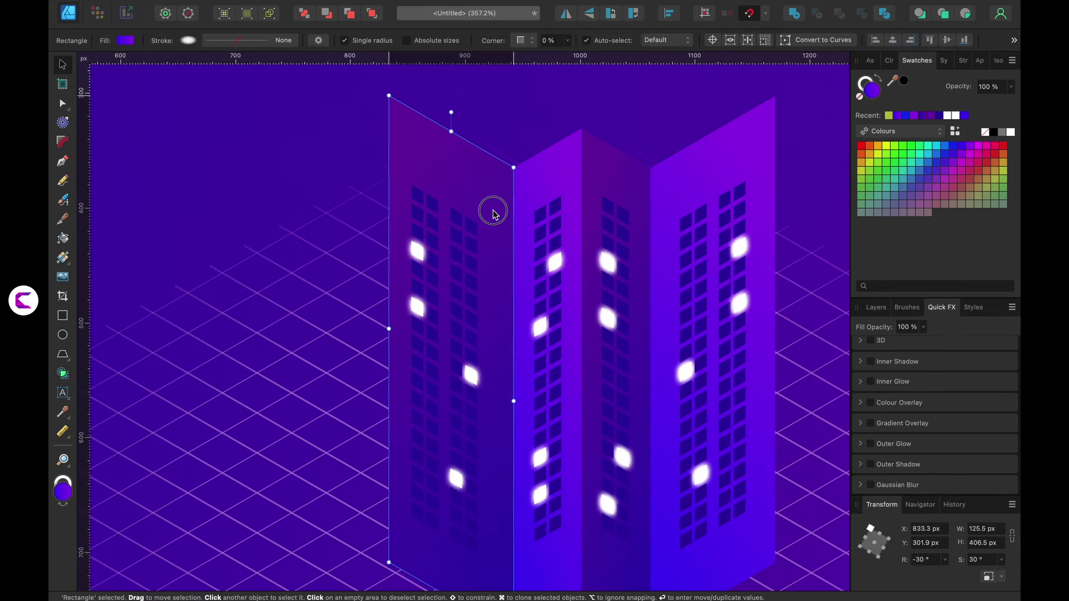
- Trace the roof with the Pen tool through the face corners and peaks, closing it into a diamond
{"action": "key", "text": "p"}
{"action": "scroll", "coordinate": [478, 251], "scroll_direction": "down", "scroll_amount": 3}
{"action": "left_click", "coordinate": [463, 285]}
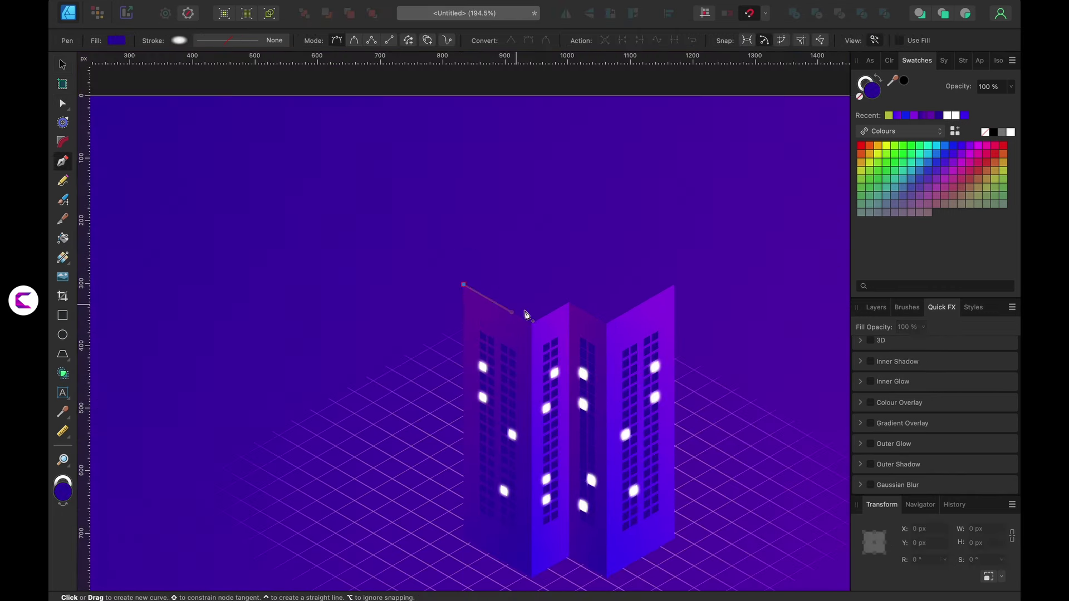
{"action": "left_click", "coordinate": [531, 324]}
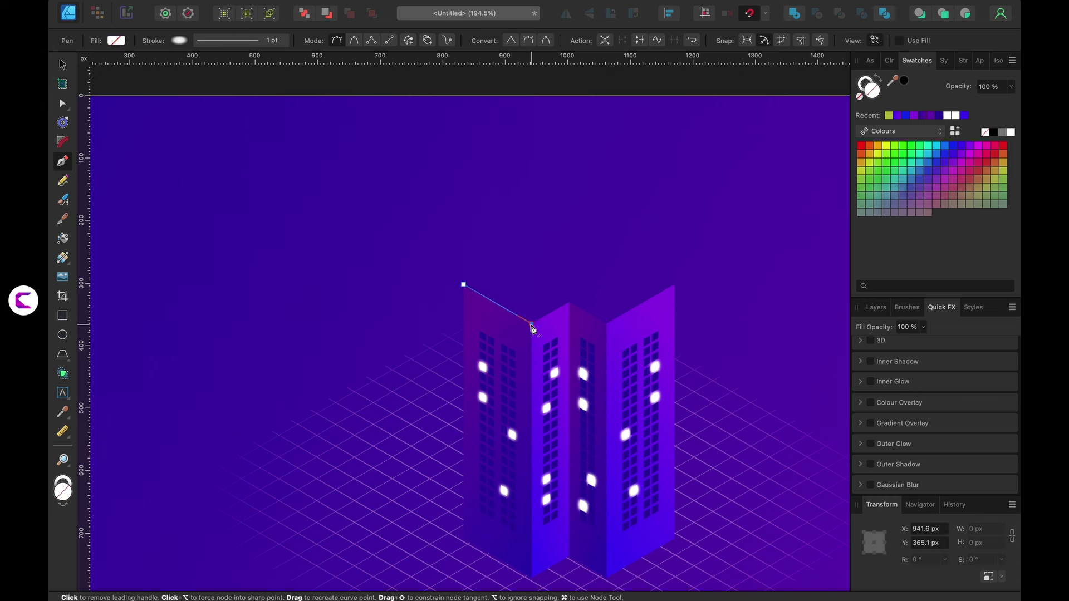
{"action": "left_click", "coordinate": [568, 304]}
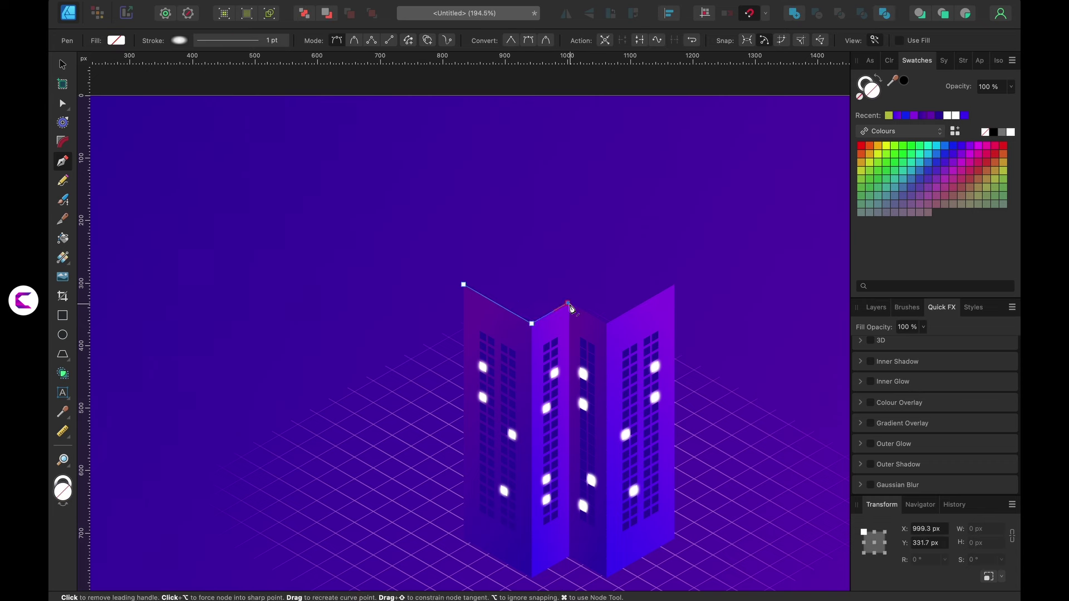
{"action": "left_click", "coordinate": [607, 326]}
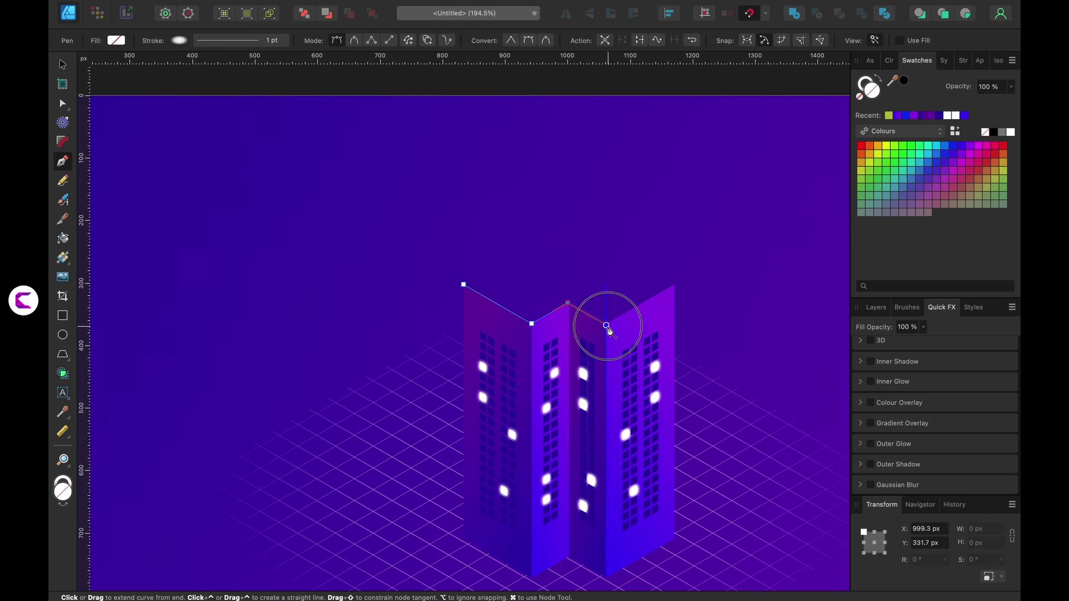
{"action": "left_click", "coordinate": [675, 285]}
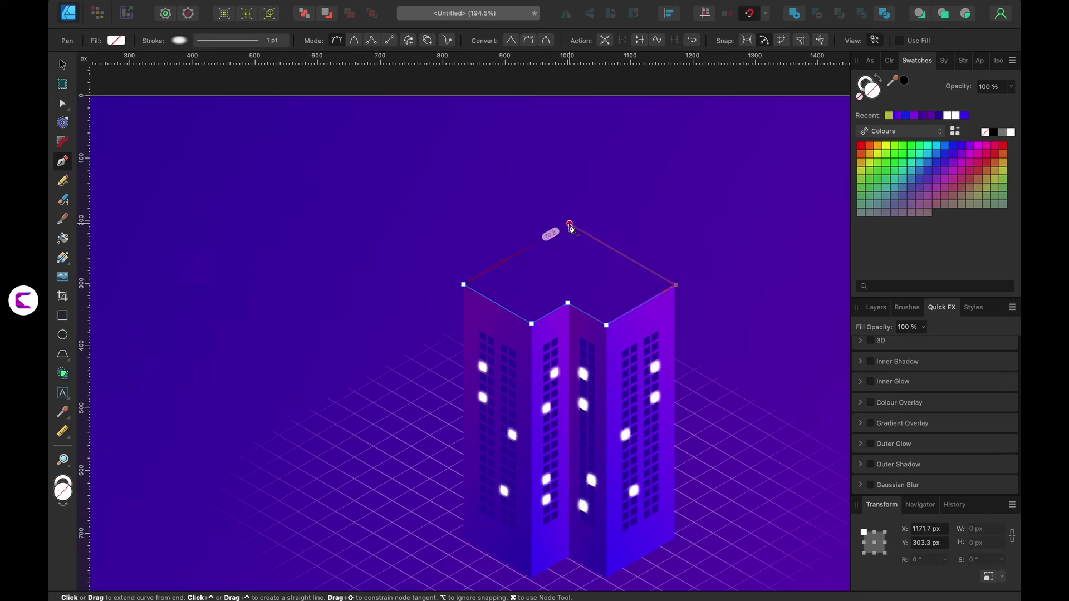
{"action": "left_click", "coordinate": [569, 225]}
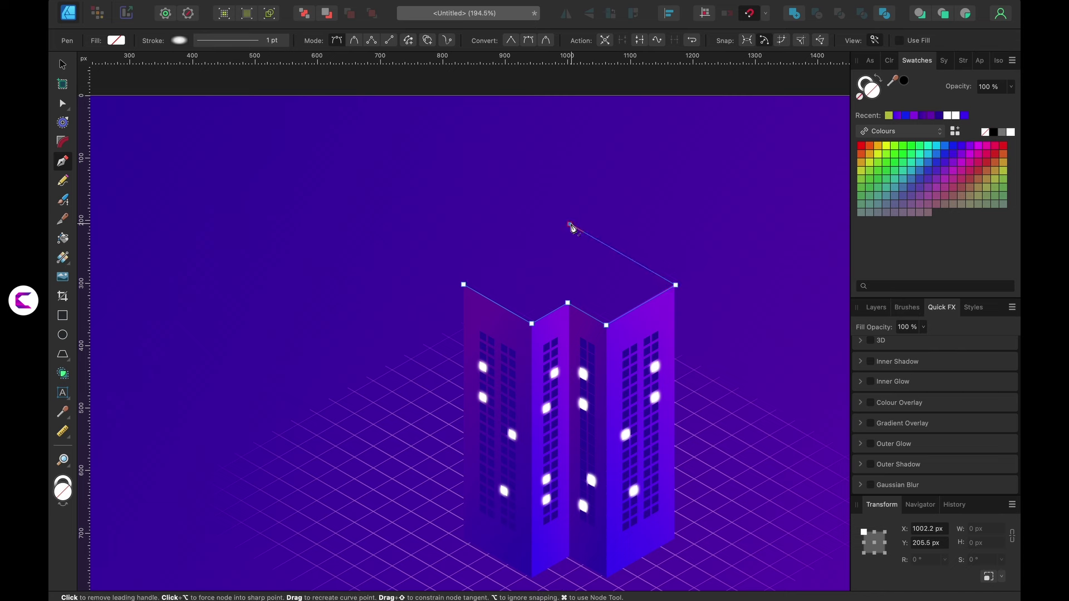
{"action": "left_click", "coordinate": [463, 285]}
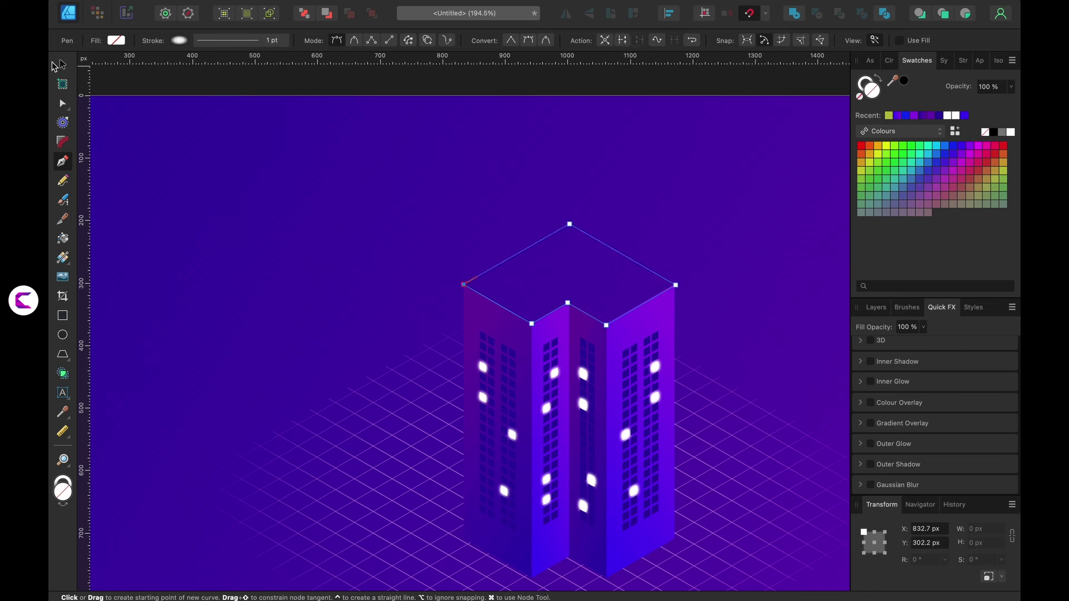
{"action": "left_click", "coordinate": [64, 65]}
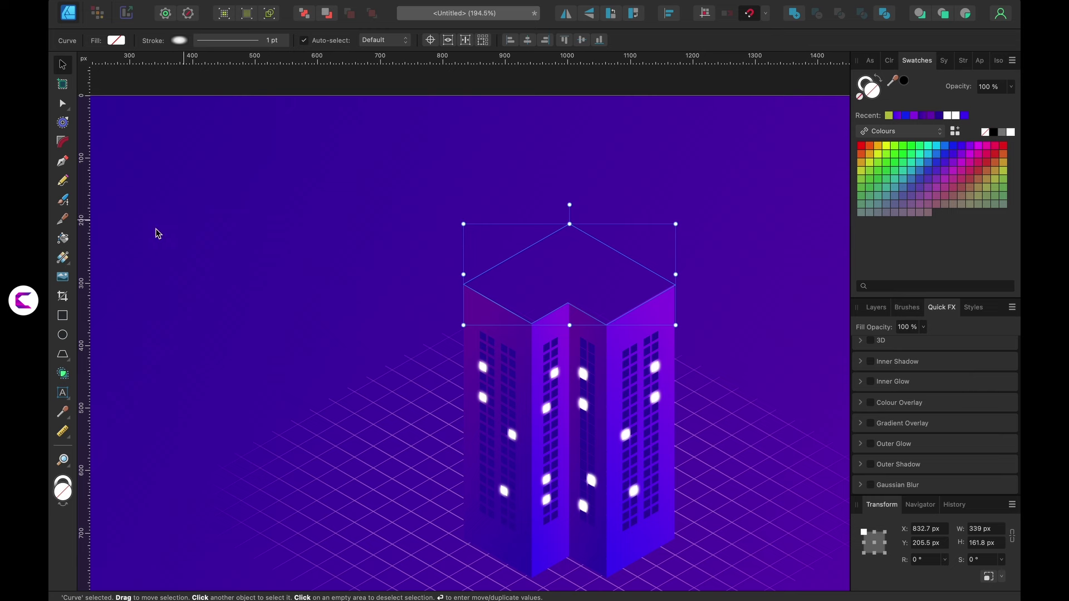
{"action": "left_click", "coordinate": [62, 260]}
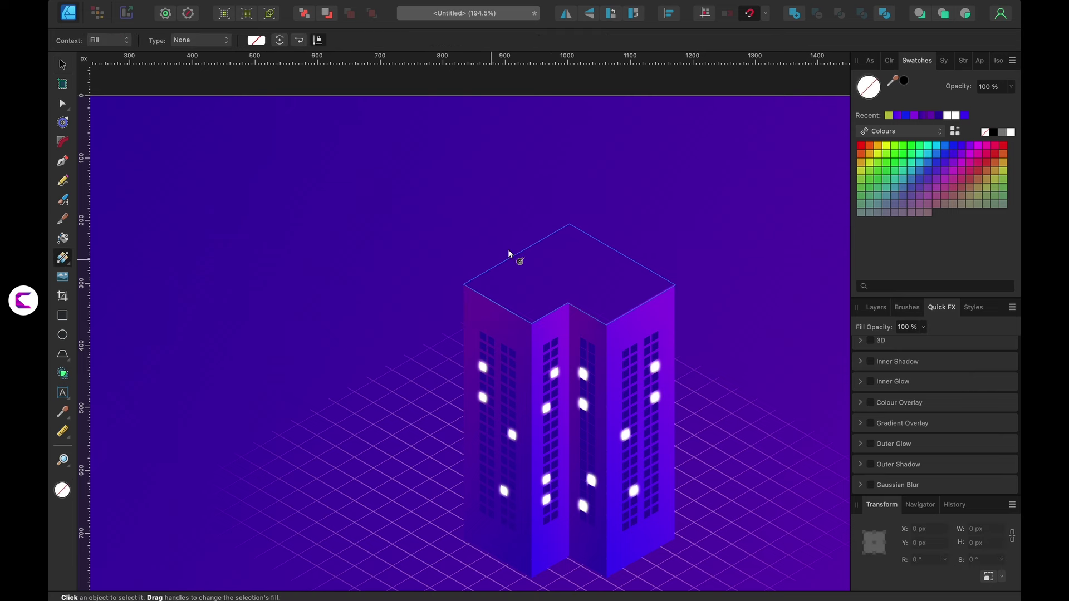
- Lay a linear gradient across the roof diamond, setting its stops to bright blue and purple
{"action": "left_click_drag", "start_coordinate": [574, 223], "coordinate": [607, 325]}
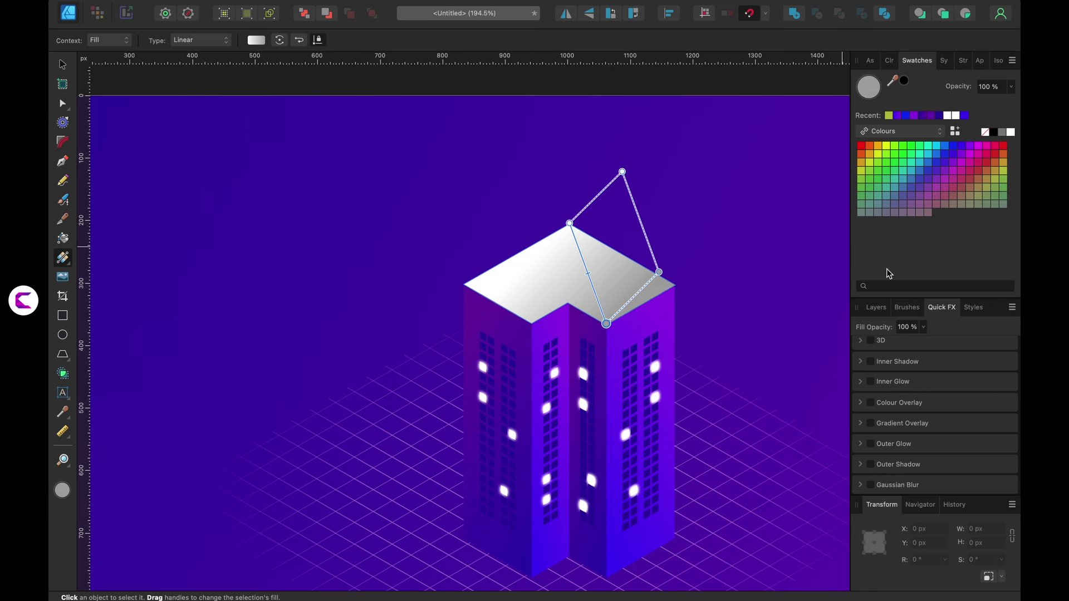
{"action": "left_click", "coordinate": [953, 146]}
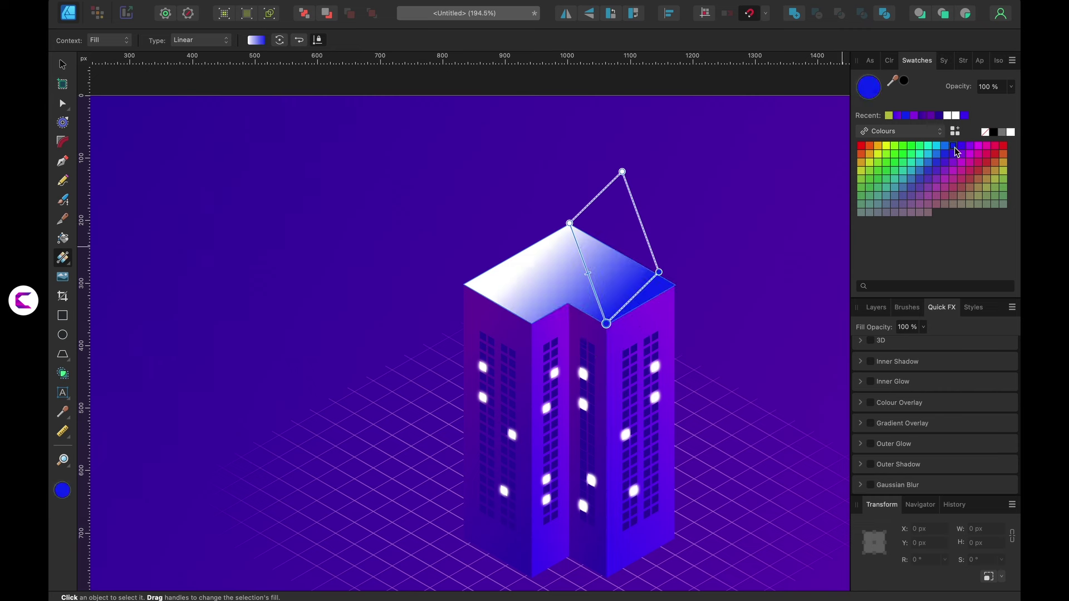
{"action": "left_click", "coordinate": [569, 223]}
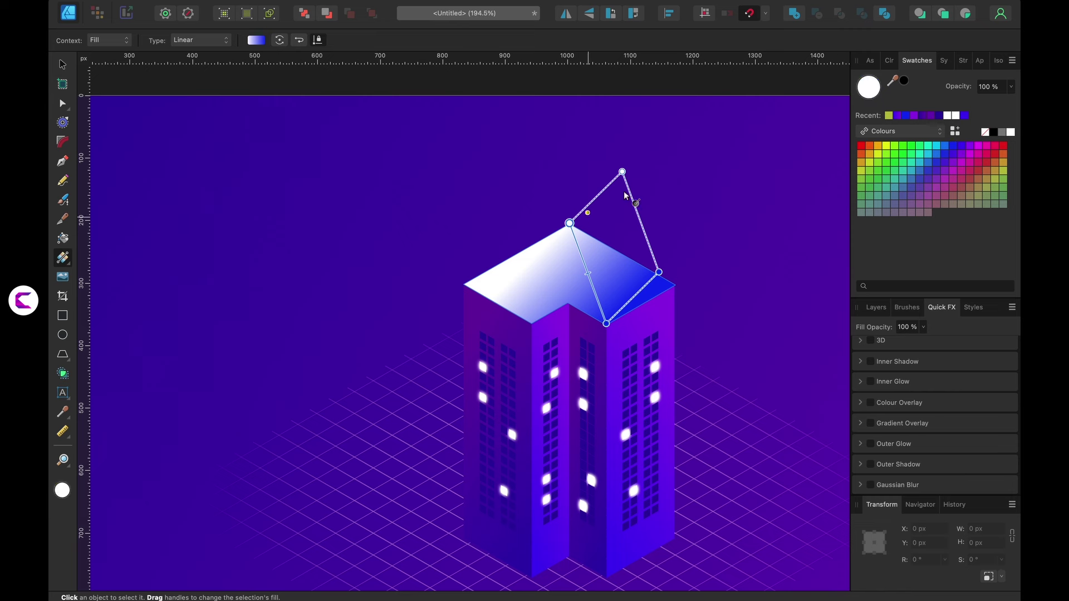
{"action": "left_click", "coordinate": [963, 151]}
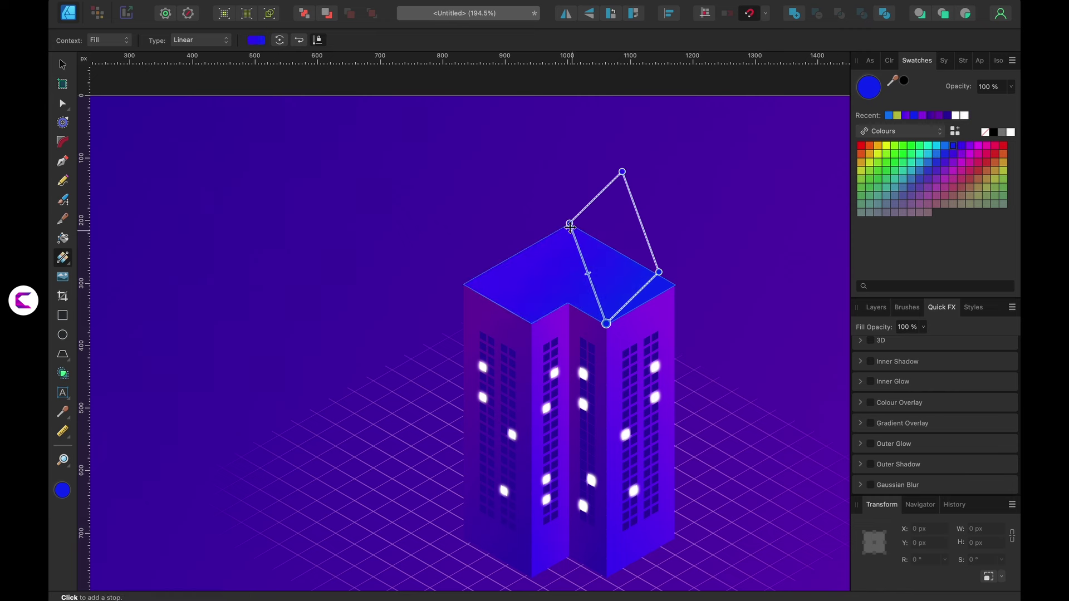
{"action": "left_click", "coordinate": [955, 151]}
{"action": "left_click_drag", "start_coordinate": [569, 223], "coordinate": [542, 238]}
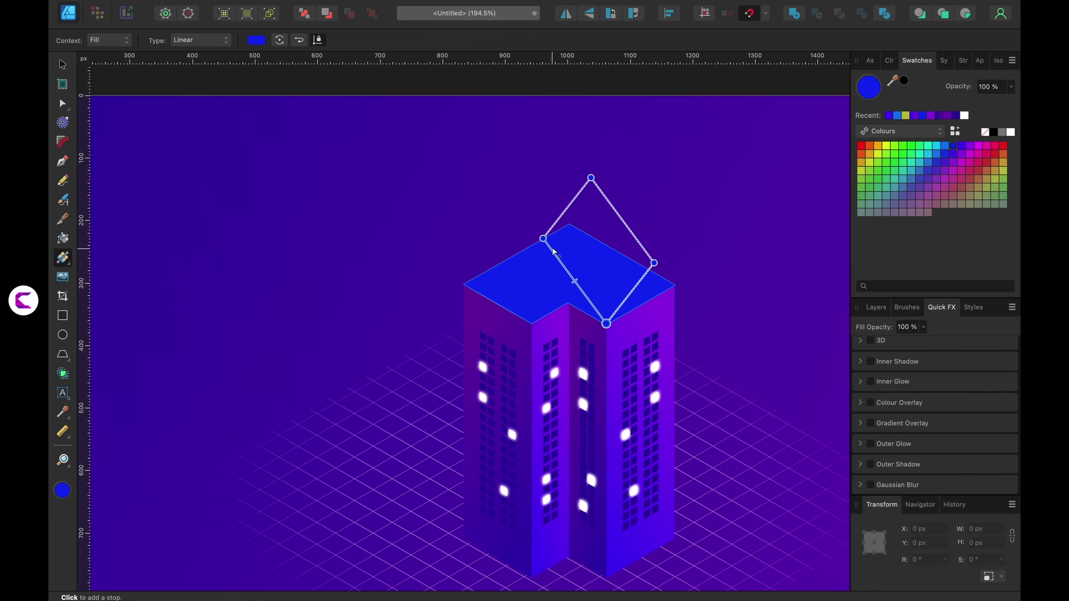
{"action": "left_click", "coordinate": [955, 150]}
{"action": "left_click", "coordinate": [953, 146]}
{"action": "left_click_drag", "start_coordinate": [606, 323], "coordinate": [647, 226]}
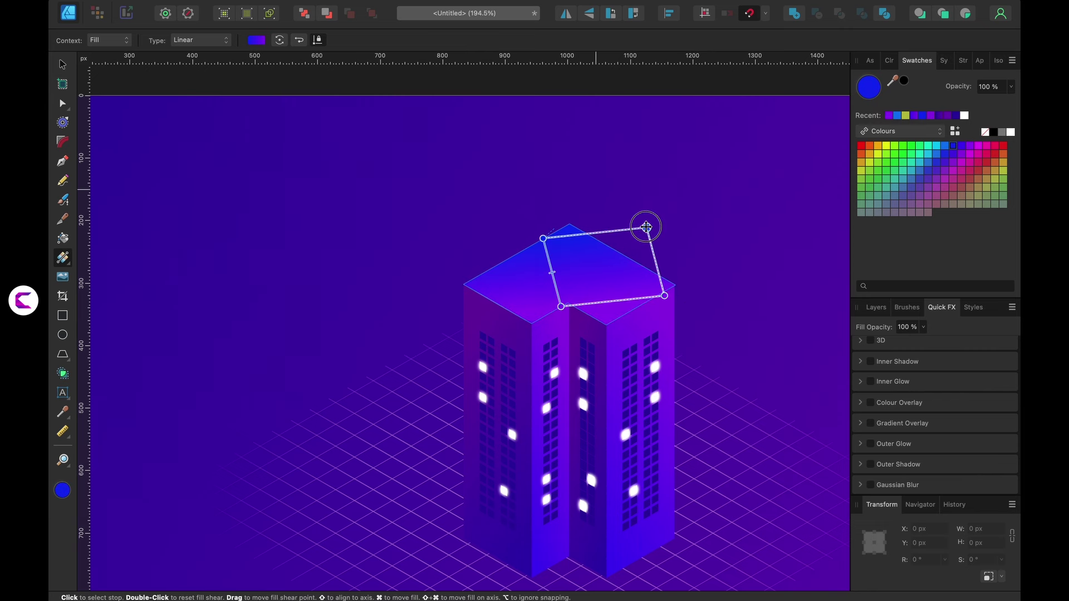
{"action": "left_click", "coordinate": [62, 64]}
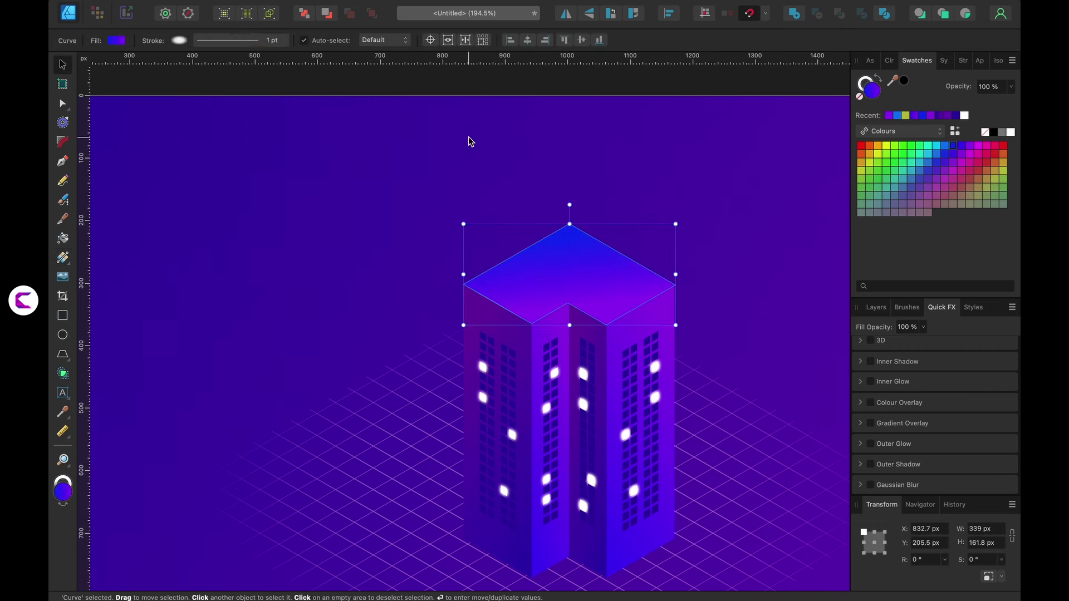
{"action": "left_click", "coordinate": [438, 163]}
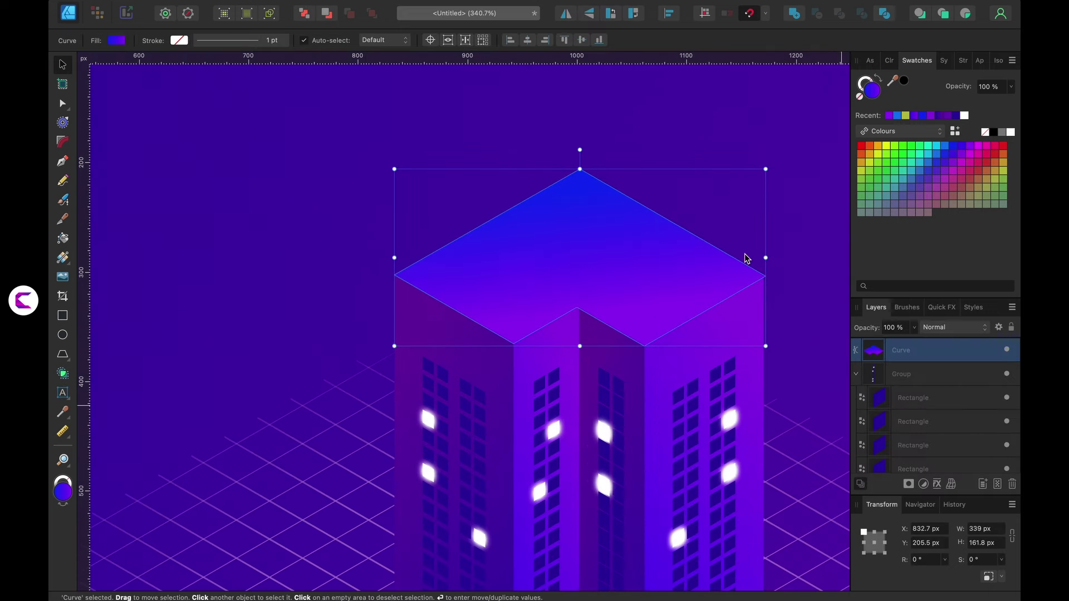
- Add an Exposure adjustment to the roof at about 1.47, blended in Screen mode
{"action": "left_click", "coordinate": [265, 1]}
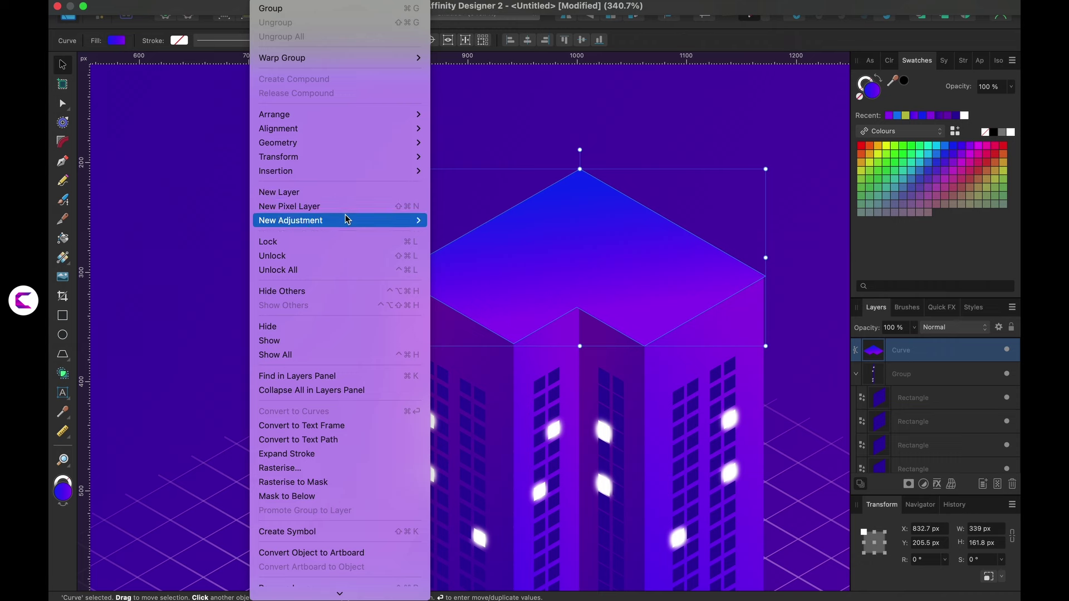
{"action": "mouse_move", "coordinate": [389, 221]}
{"action": "left_click", "coordinate": [457, 221]}
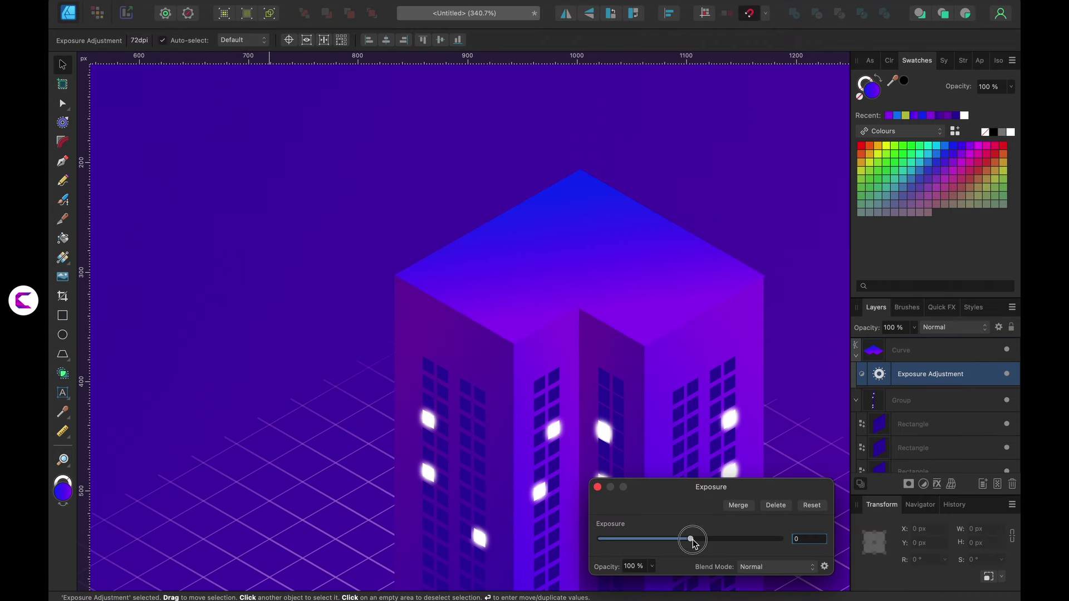
{"action": "left_click_drag", "start_coordinate": [693, 543], "coordinate": [713, 548]}
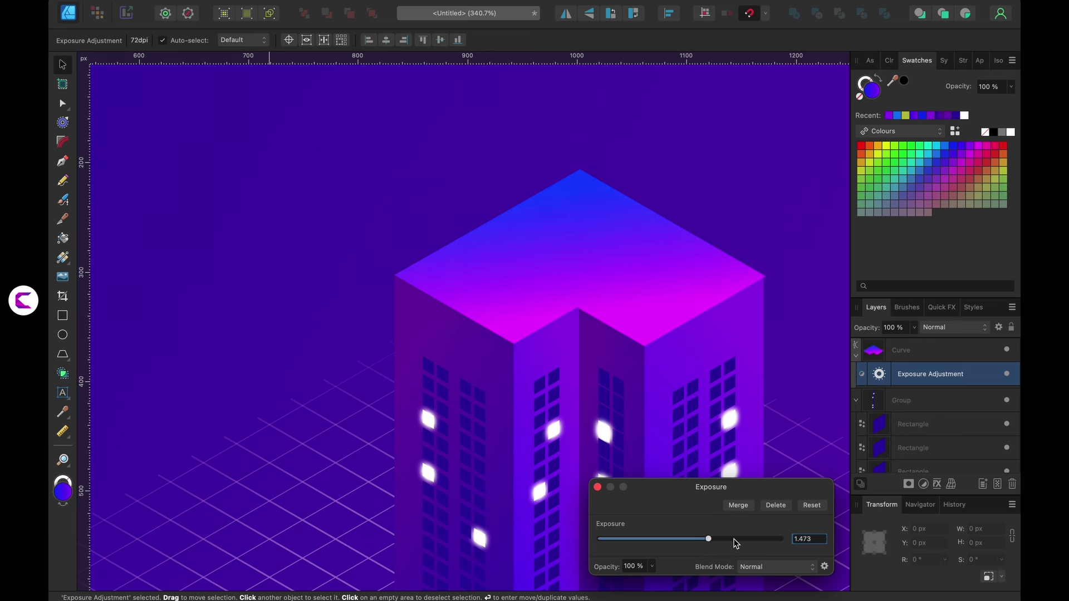
{"action": "left_click", "coordinate": [762, 570]}
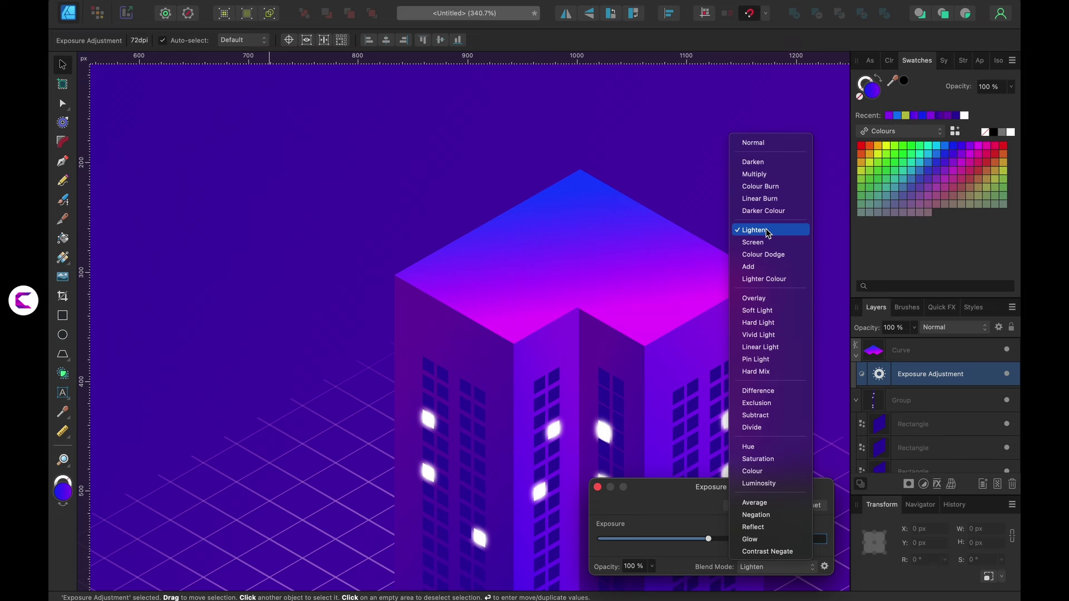
{"action": "left_click", "coordinate": [765, 247]}
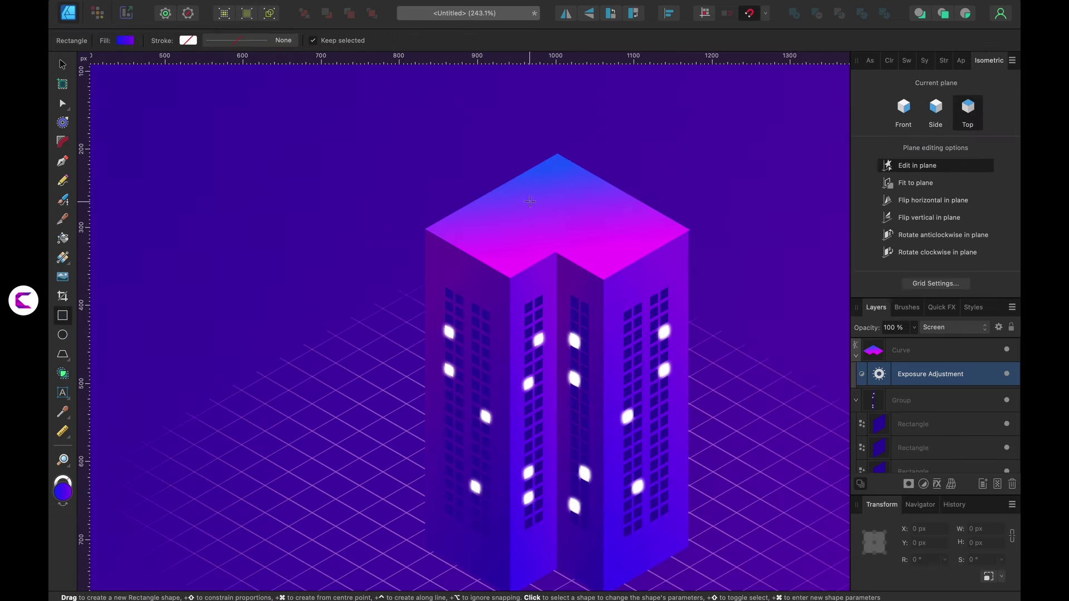
- Draw an isometric square on the roof with white fill, 25% opacity and rounded corners
{"action": "left_click_drag", "start_coordinate": [467, 225], "coordinate": [526, 230]}
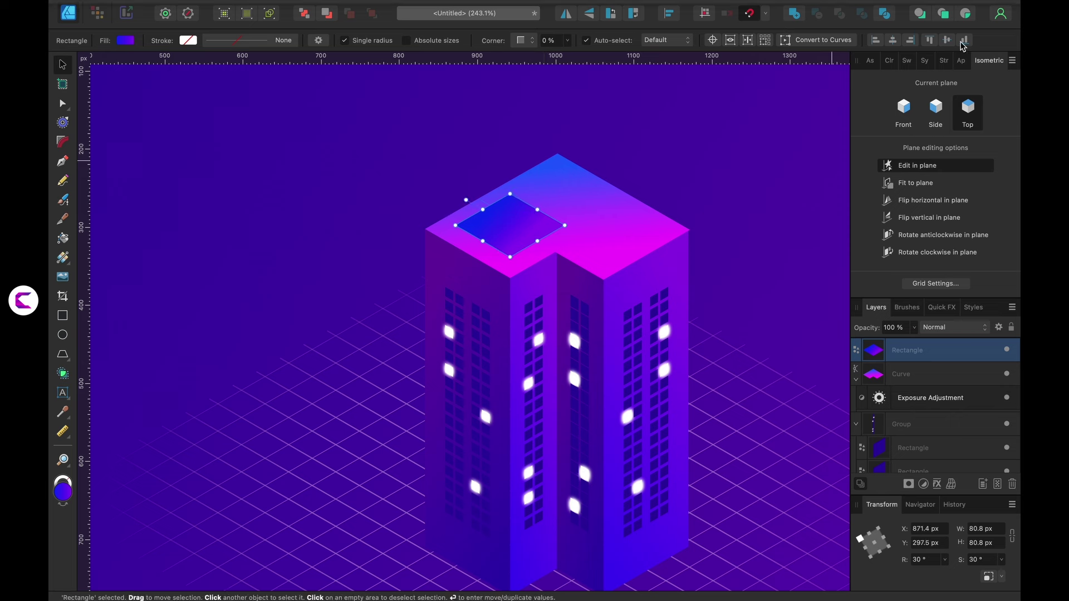
{"action": "left_click", "coordinate": [906, 61]}
{"action": "left_click", "coordinate": [1011, 132]}
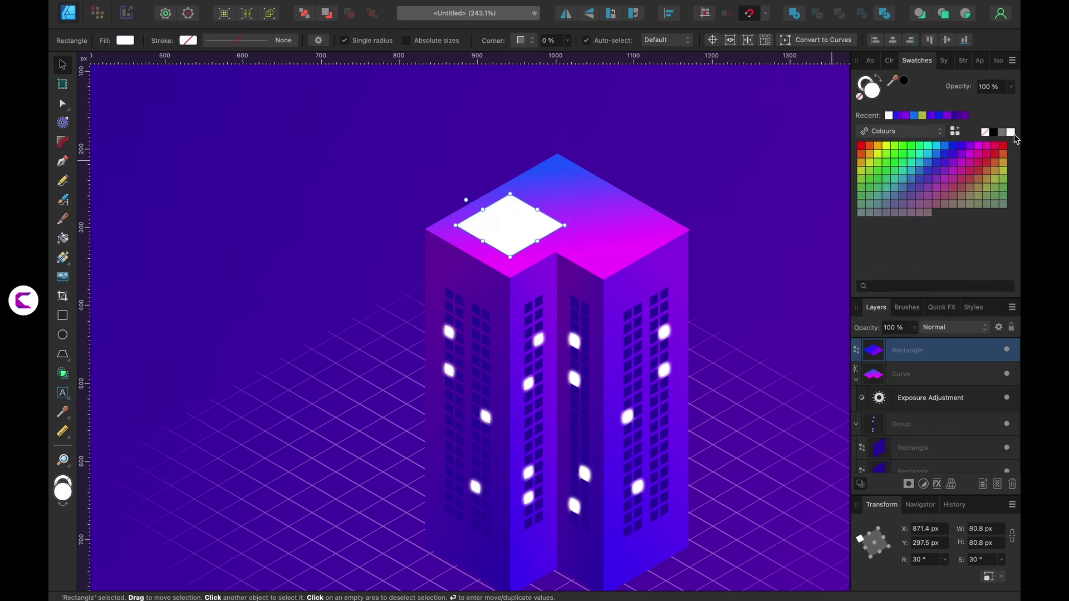
{"action": "left_click", "coordinate": [1009, 86]}
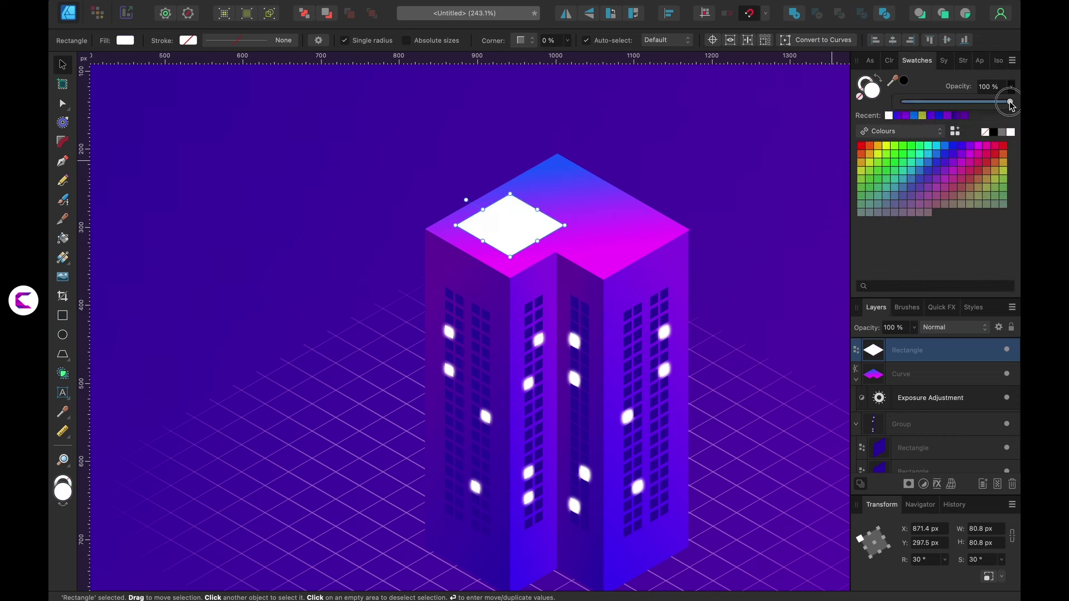
{"action": "left_click_drag", "start_coordinate": [1010, 101], "coordinate": [929, 104]}
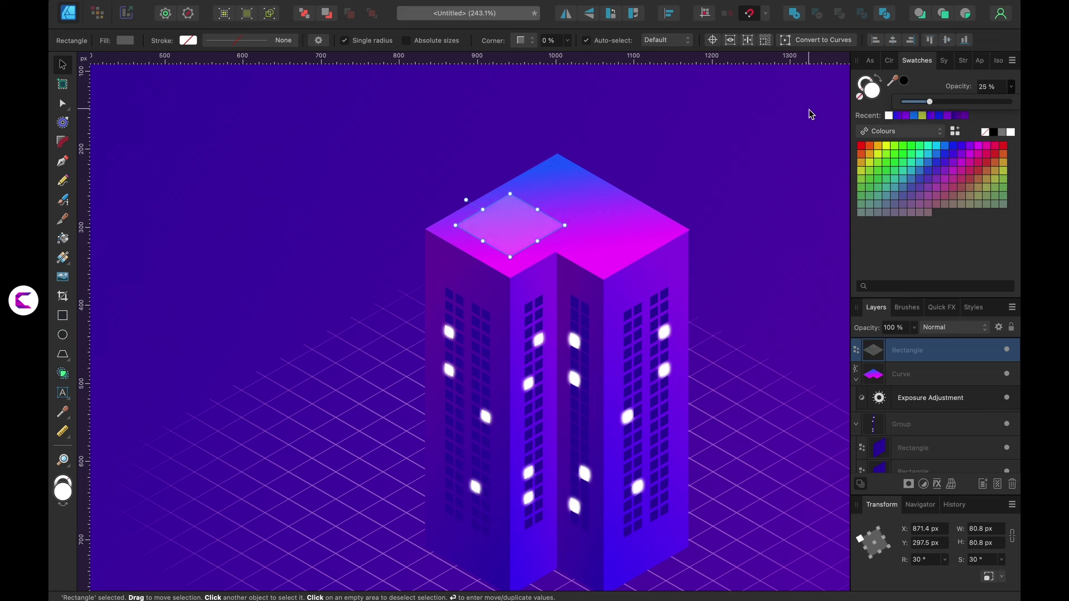
{"action": "left_click", "coordinate": [538, 44]}
{"action": "left_click", "coordinate": [534, 55]}
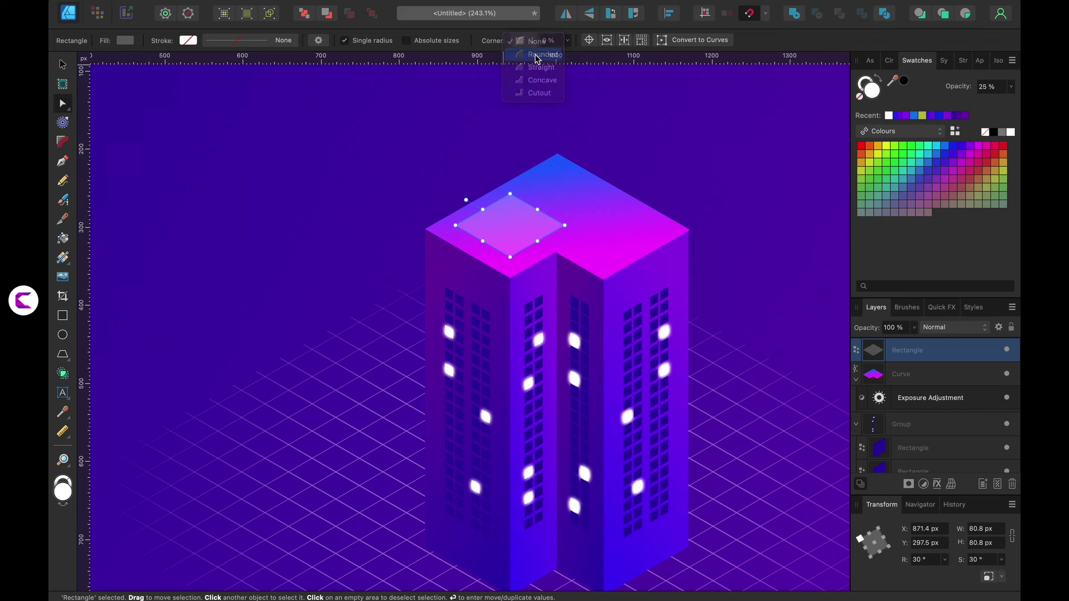
{"action": "left_click", "coordinate": [414, 129]}
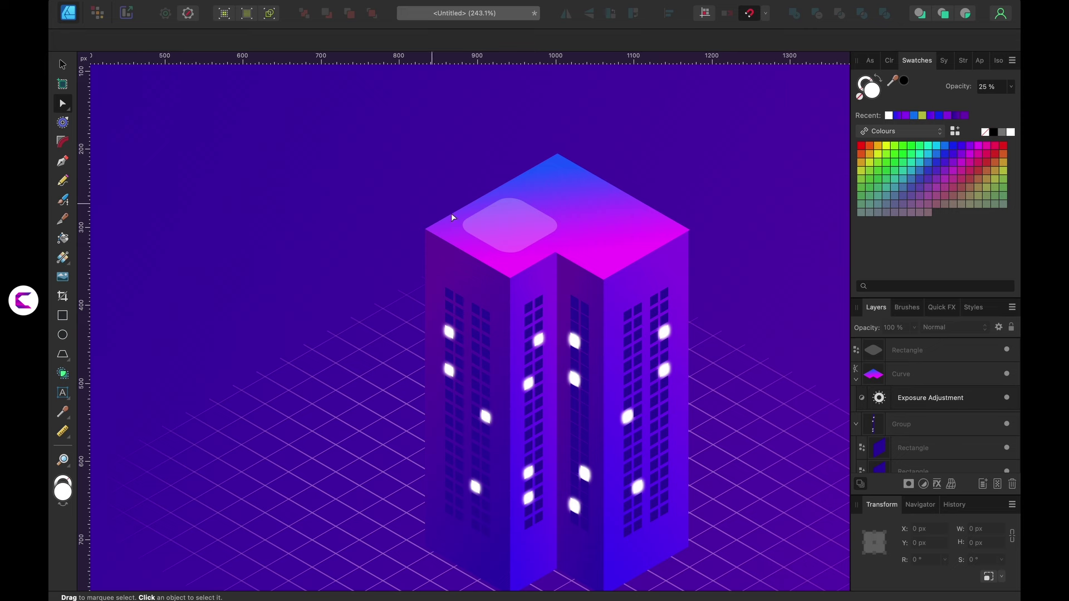
- Duplicate the rounded square and shrink the copy around its centre to 50.4 px
{"action": "left_click", "coordinate": [503, 235]}
{"action": "key", "text": "super+j"}
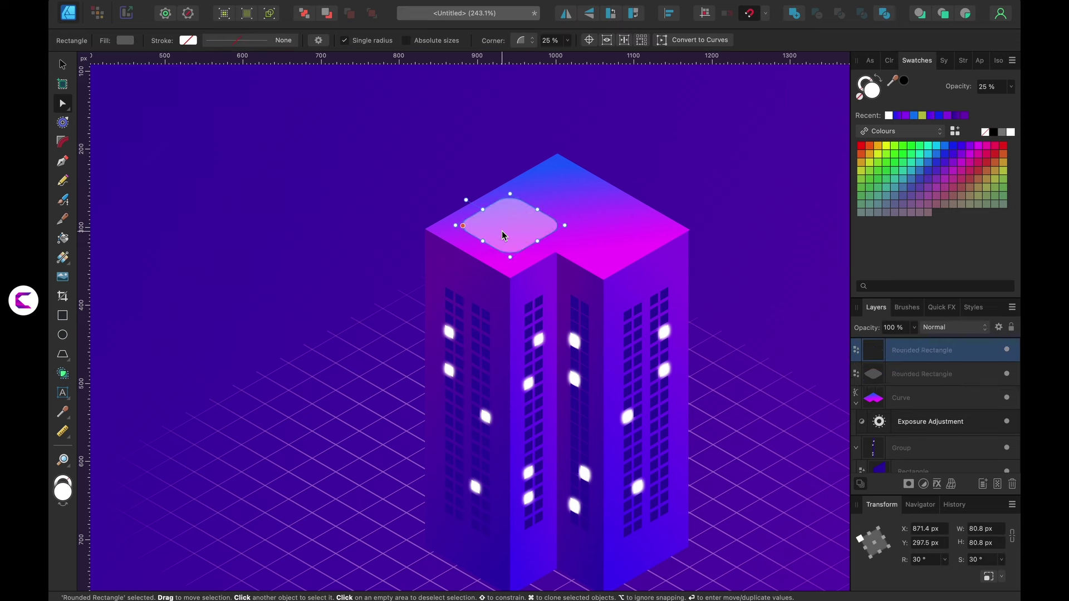
{"action": "left_click_drag", "start_coordinate": [565, 226], "coordinate": [550, 227]}
{"action": "left_click", "coordinate": [706, 166]}
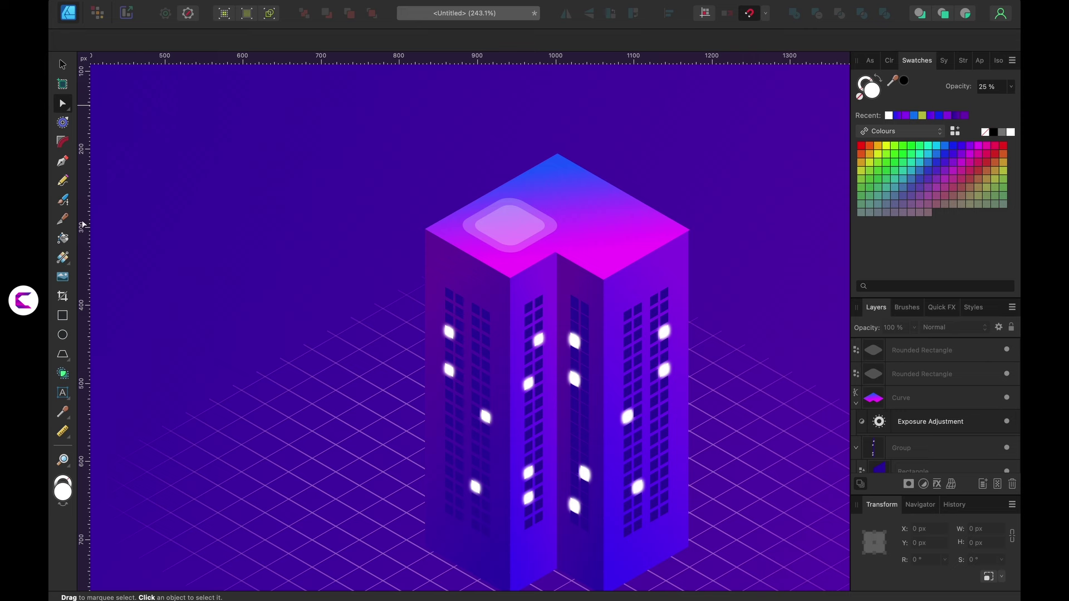
- Draw a thin blue bar and shorten it to fit the rooftop pad
{"action": "left_click", "coordinate": [63, 317]}
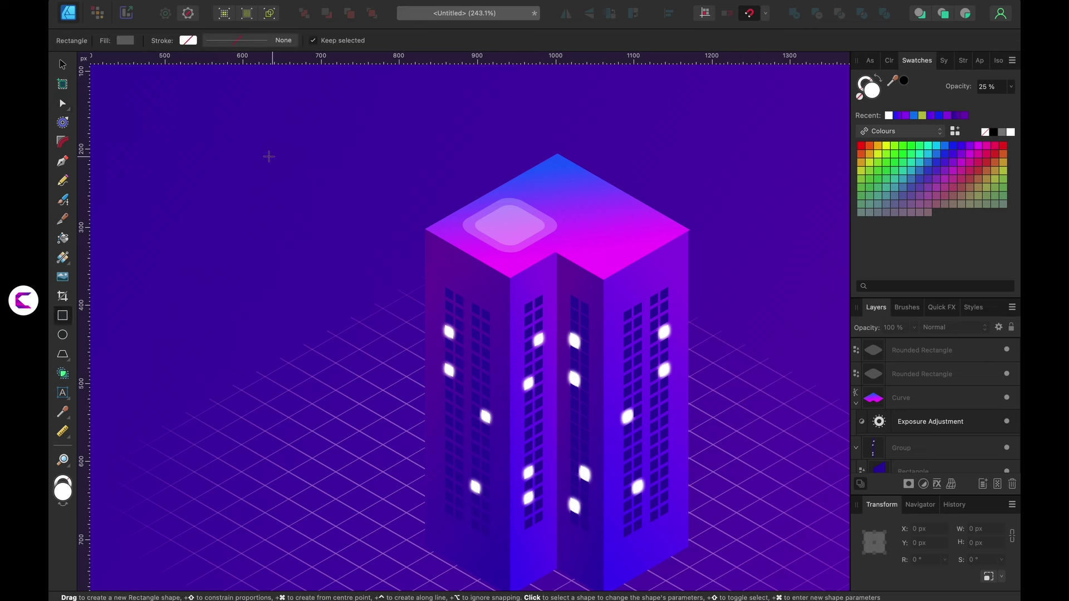
{"action": "left_click_drag", "start_coordinate": [251, 161], "coordinate": [508, 235]}
{"action": "key", "text": "v"}
{"action": "left_click", "coordinate": [953, 152]}
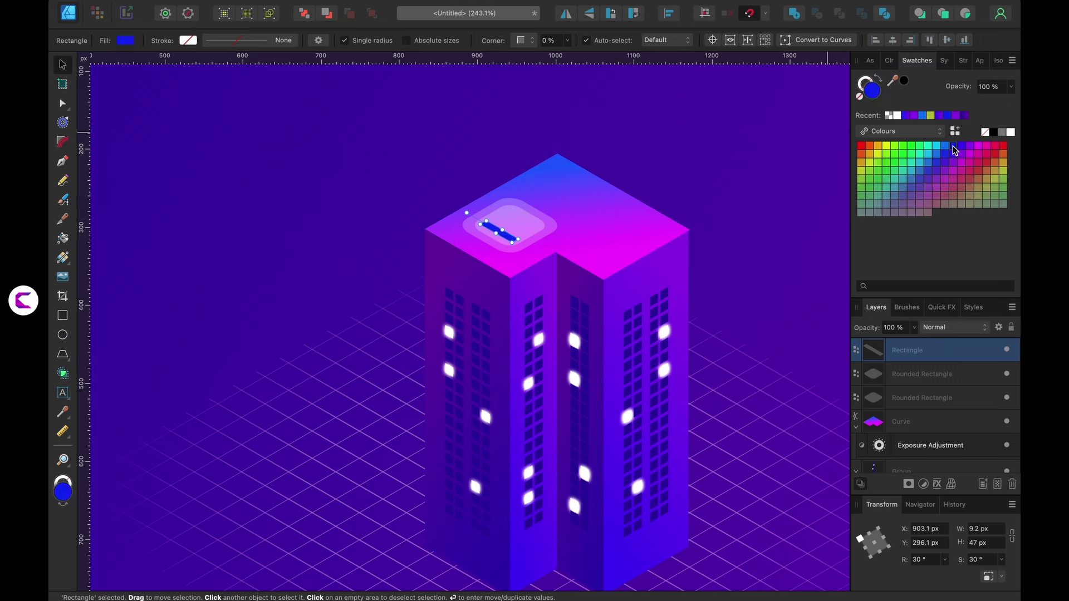
{"action": "scroll", "coordinate": [501, 256], "scroll_direction": "up", "scroll_amount": 5}
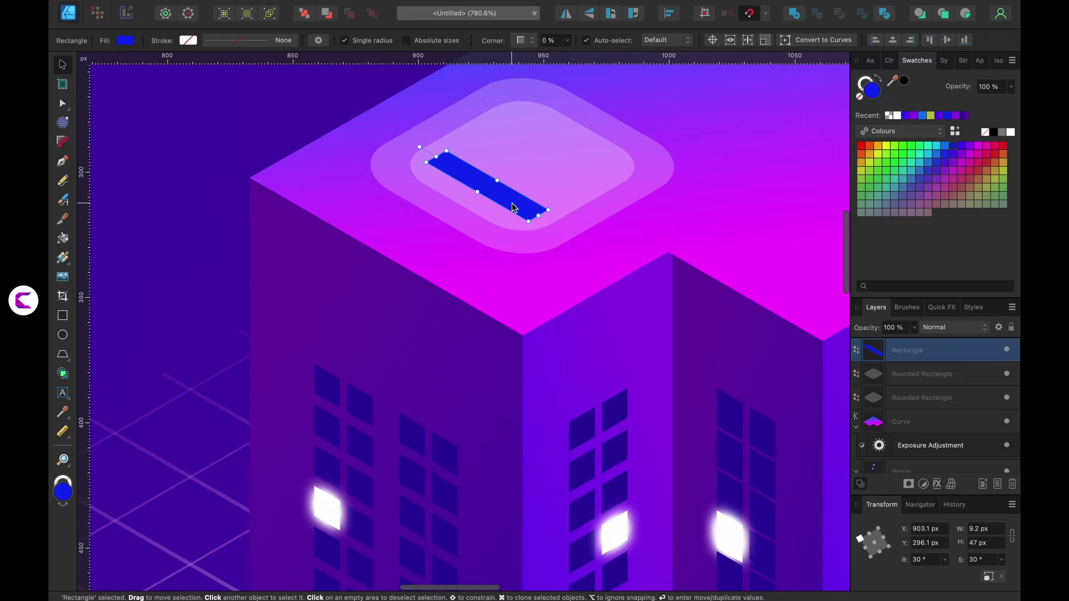
{"action": "left_click_drag", "start_coordinate": [538, 215], "coordinate": [561, 161]}
- Duplicate the bar twice, rotate the middle copy into a cross bar, and group as a translucent white H
{"action": "key", "text": "super+j"}
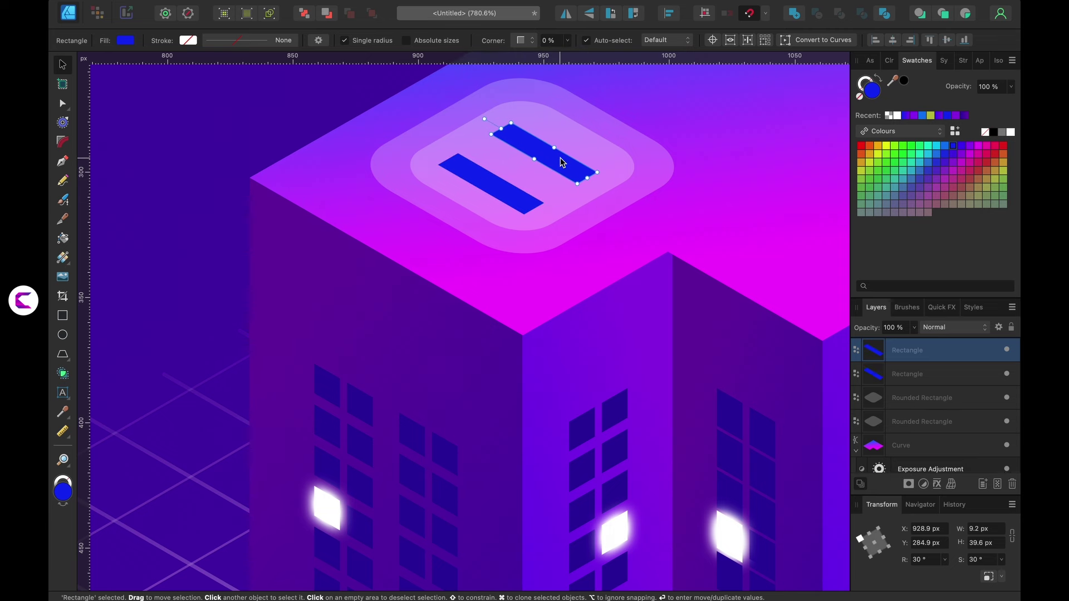
{"action": "key", "text": "super+j"}
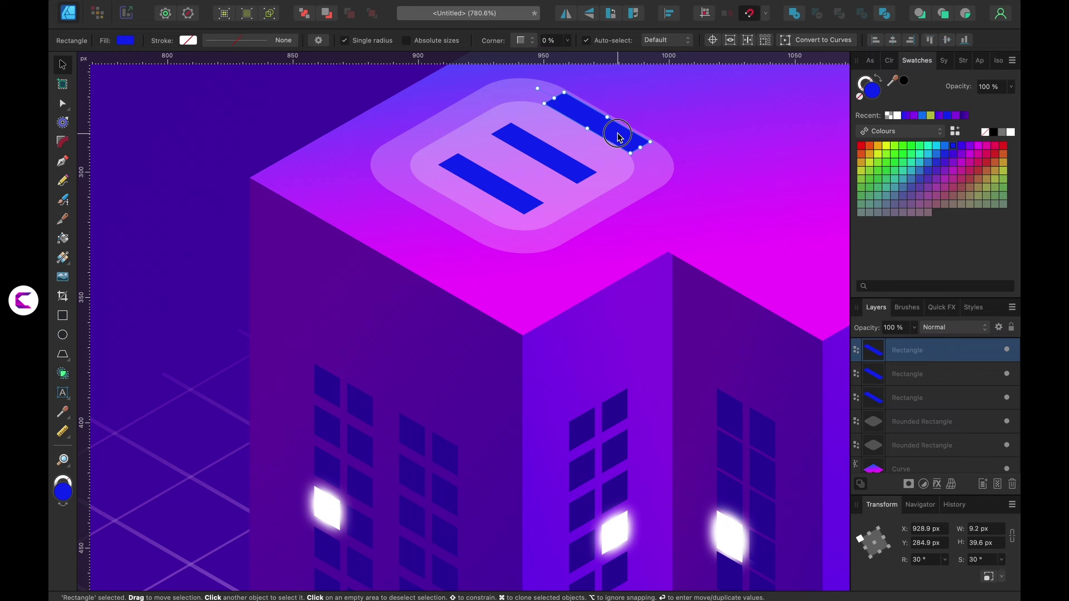
{"action": "left_click_drag", "start_coordinate": [616, 139], "coordinate": [549, 178]}
{"action": "left_click_drag", "start_coordinate": [465, 131], "coordinate": [455, 205]}
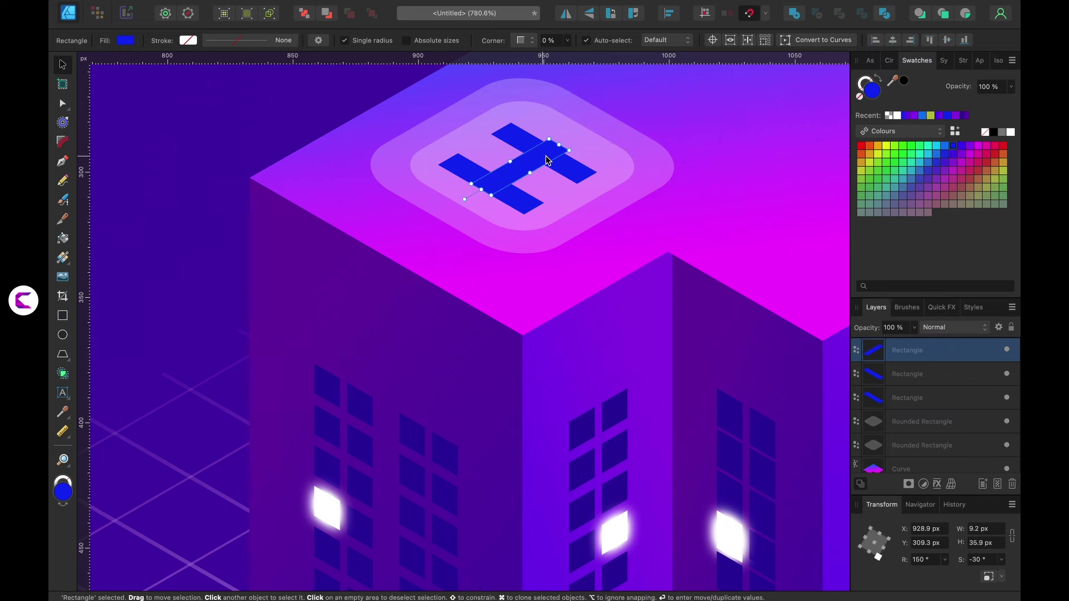
{"action": "left_click", "coordinate": [525, 202], "text": "shift"}
{"action": "key", "text": "super+g"}
{"action": "left_click", "coordinate": [1010, 132]}
{"action": "left_click_drag", "start_coordinate": [1010, 87], "coordinate": [947, 107]}
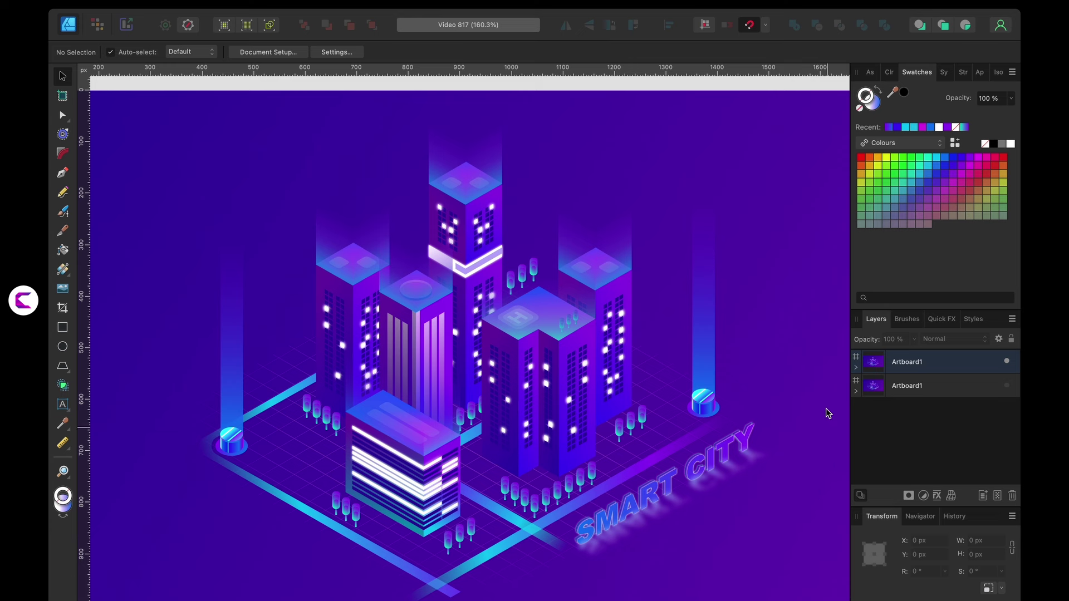
{"action": "left_click", "coordinate": [406, 462]}
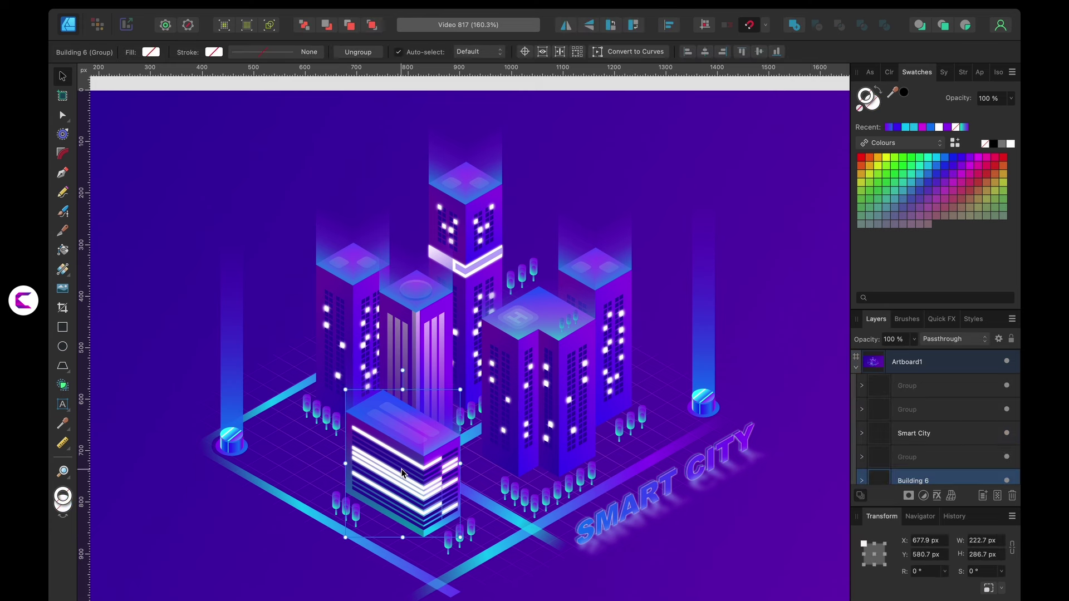
{"action": "left_click", "coordinate": [364, 350]}
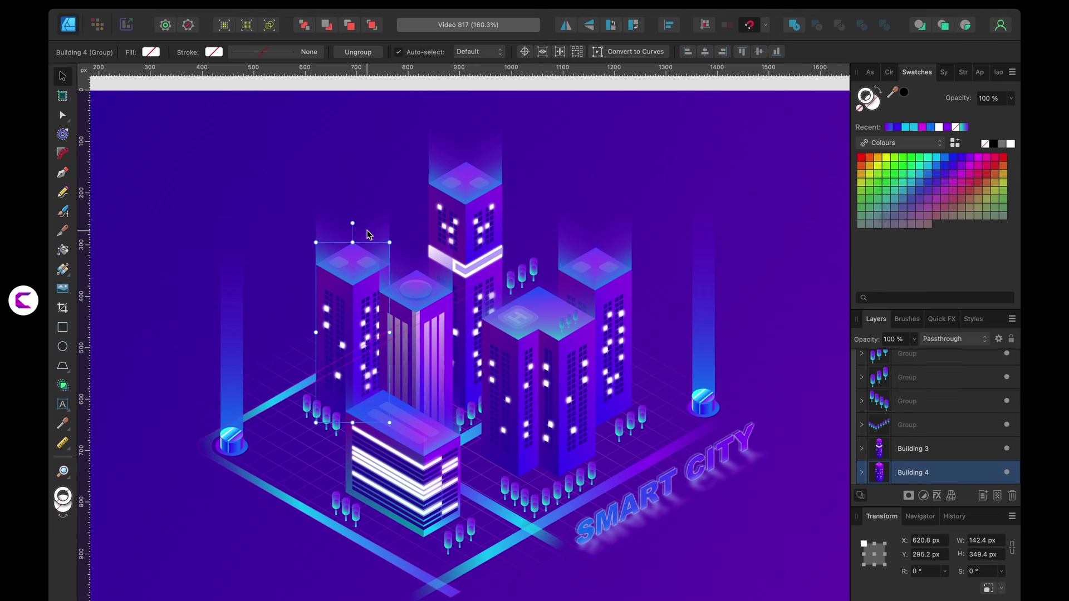
{"action": "left_click", "coordinate": [437, 320]}
{"action": "left_click", "coordinate": [512, 289]}
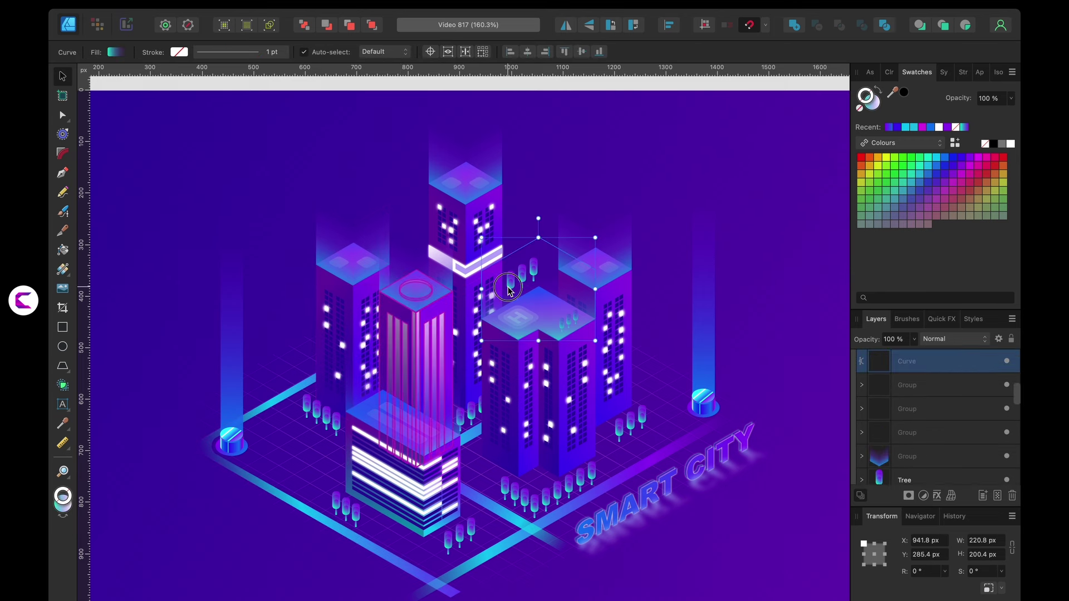
{"action": "left_click", "coordinate": [548, 490]}
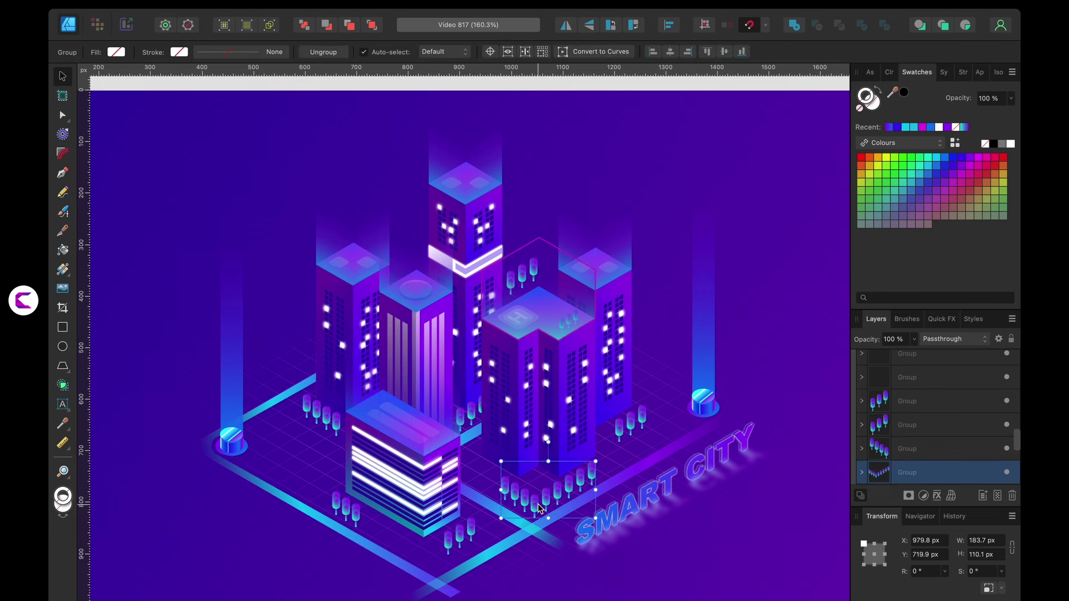
{"action": "left_click", "coordinate": [638, 509]}
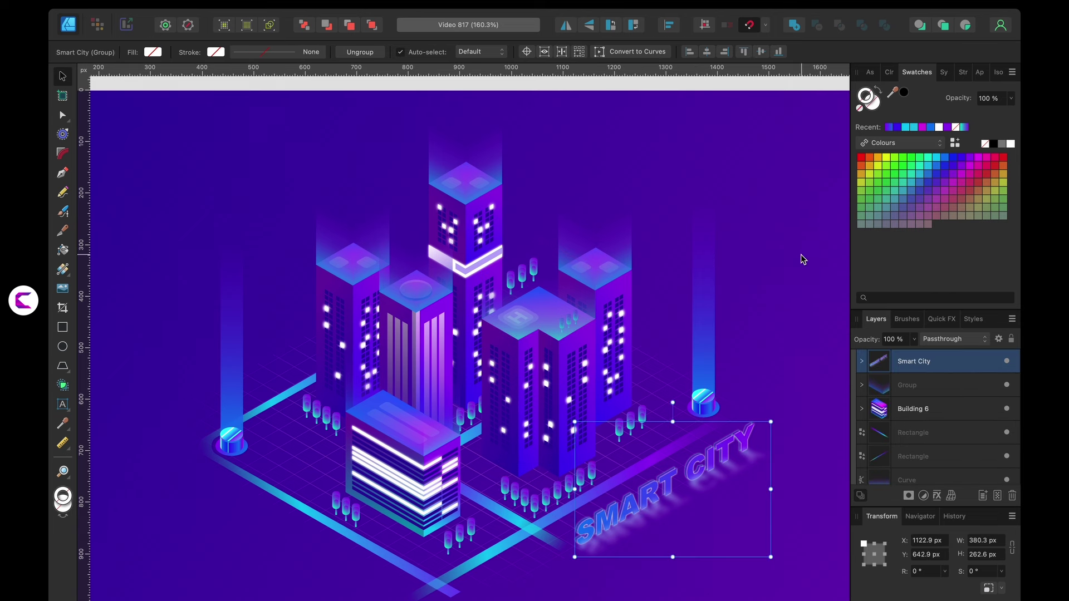
{"action": "scroll", "coordinate": [803, 260], "scroll_direction": "left", "scroll_amount": 2}
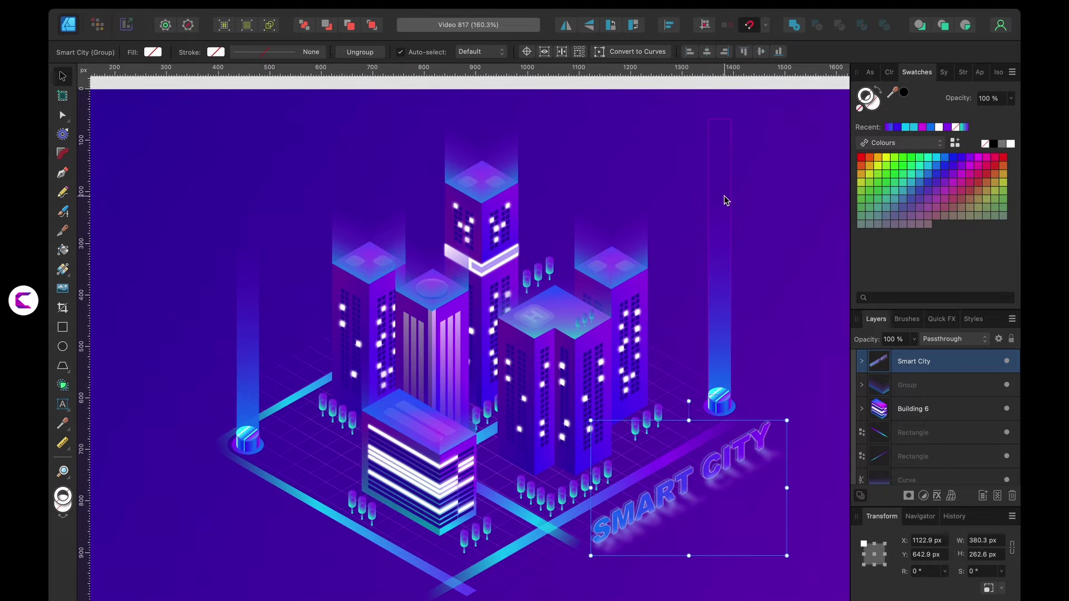
{"action": "mouse_move", "coordinate": [797, 0]}
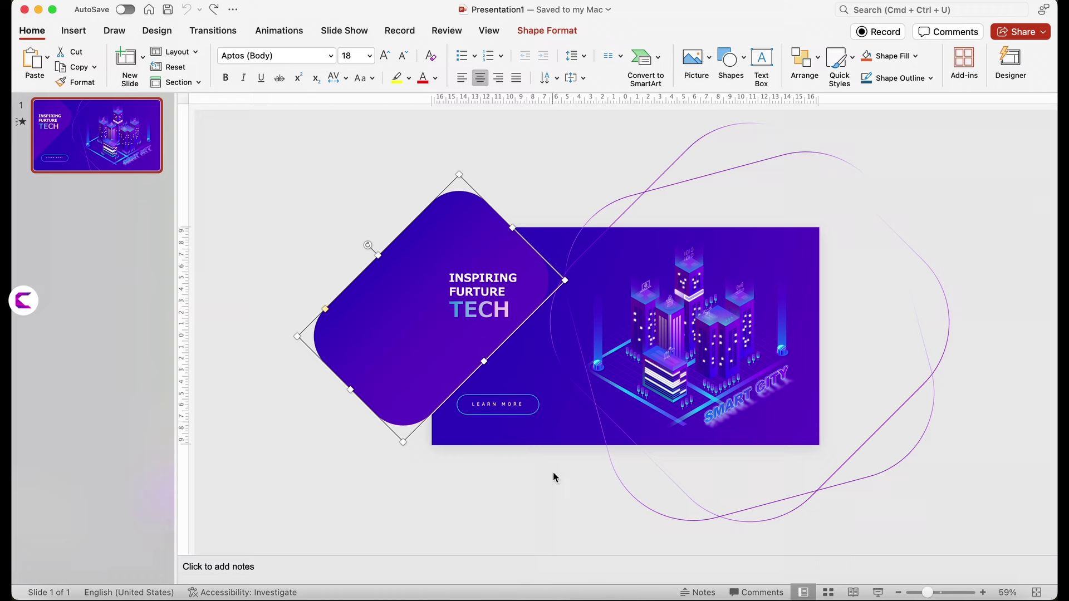
- Rotate the thin purple outline shape around the city image to a 45° diamond
{"action": "left_click", "coordinate": [517, 418]}
{"action": "left_click", "coordinate": [484, 289]}
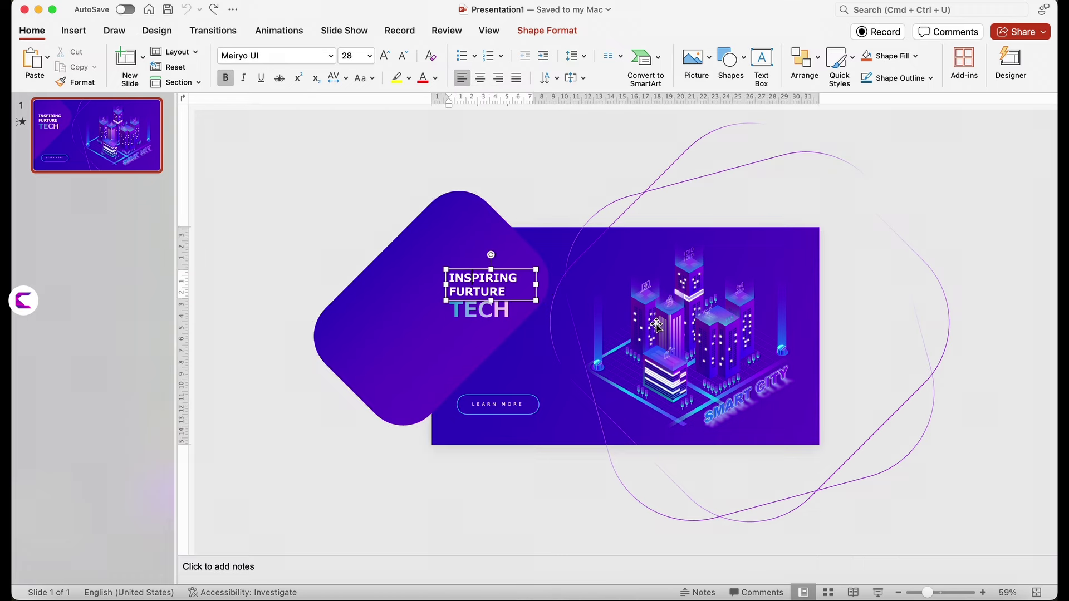
{"action": "scroll", "coordinate": [655, 325], "scroll_direction": "up", "scroll_amount": 3}
{"action": "scroll", "coordinate": [655, 326], "scroll_direction": "down", "scroll_amount": 5}
{"action": "left_click", "coordinate": [760, 225]}
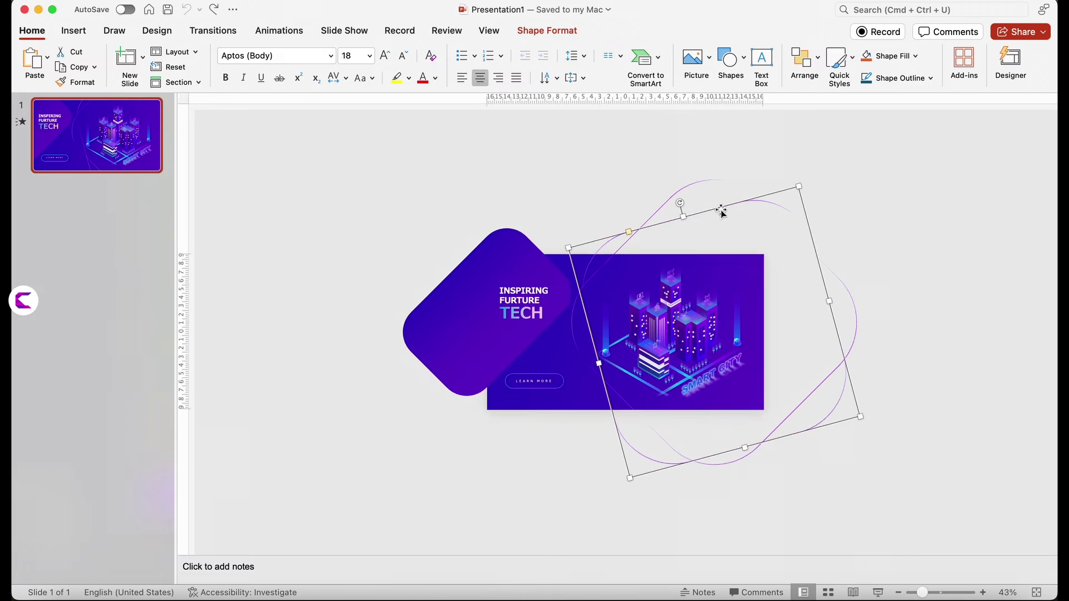
{"action": "left_click_drag", "start_coordinate": [680, 203], "coordinate": [620, 227]}
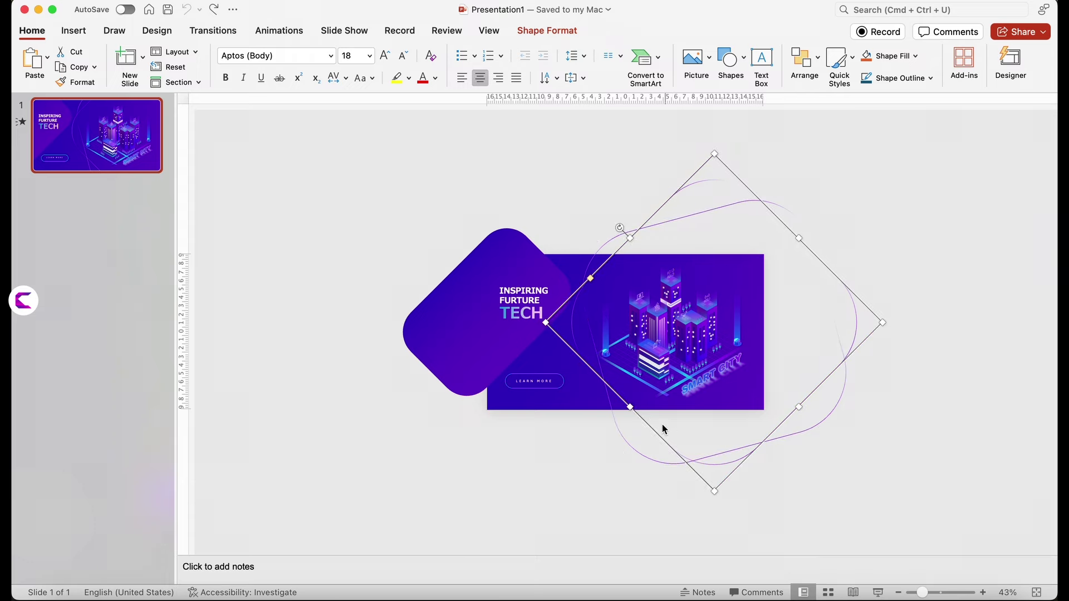
- Pull out a copy of the SMART CITY picture, then undo the duplicate
{"action": "scroll", "coordinate": [688, 421], "scroll_direction": "up", "scroll_amount": 10}
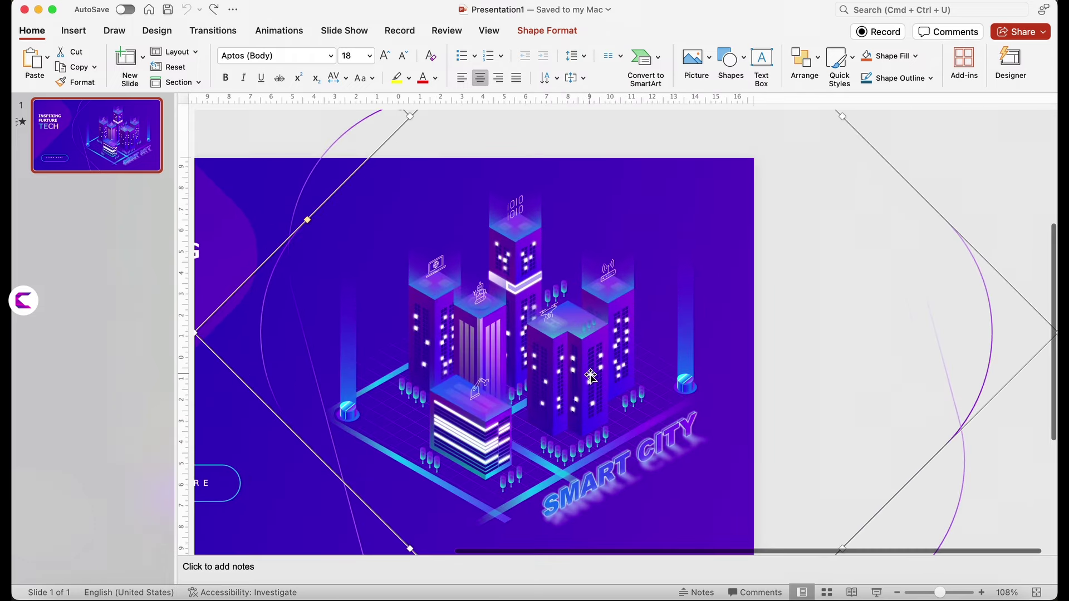
{"action": "scroll", "coordinate": [621, 479], "scroll_direction": "left", "scroll_amount": 2}
{"action": "left_click", "coordinate": [655, 499]}
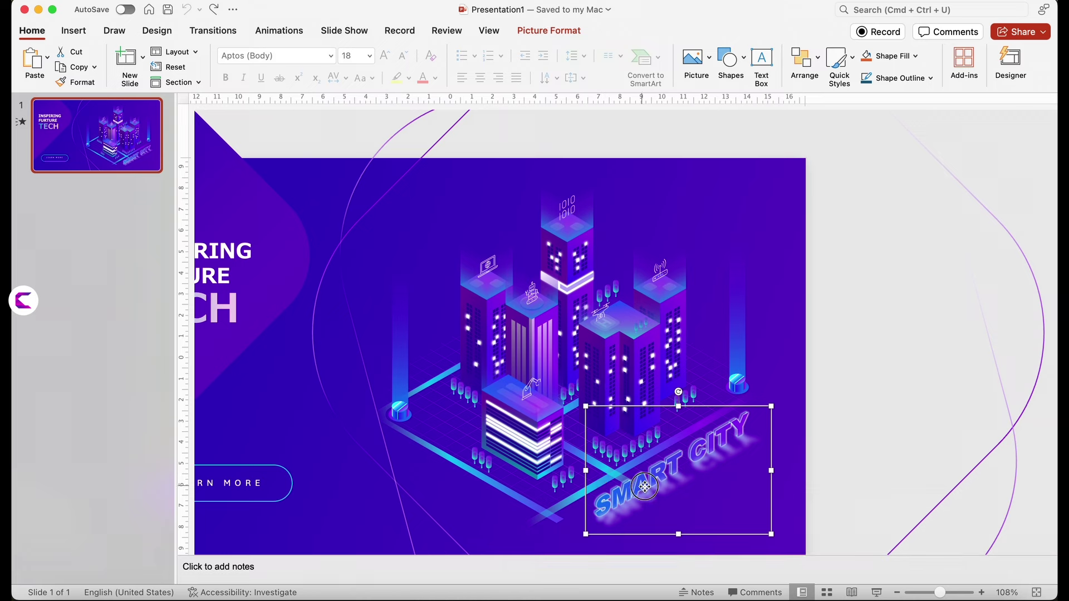
{"action": "left_click_drag", "start_coordinate": [645, 486], "coordinate": [683, 504]}
{"action": "left_click", "coordinate": [603, 522]}
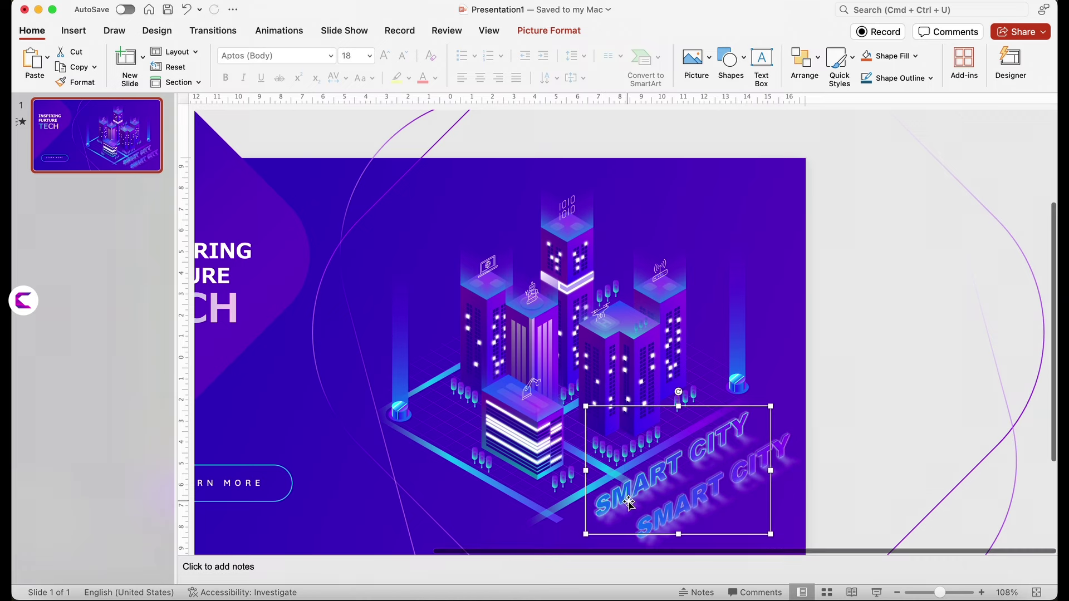
{"action": "key", "text": "super+z"}
{"action": "left_click", "coordinate": [846, 431]}
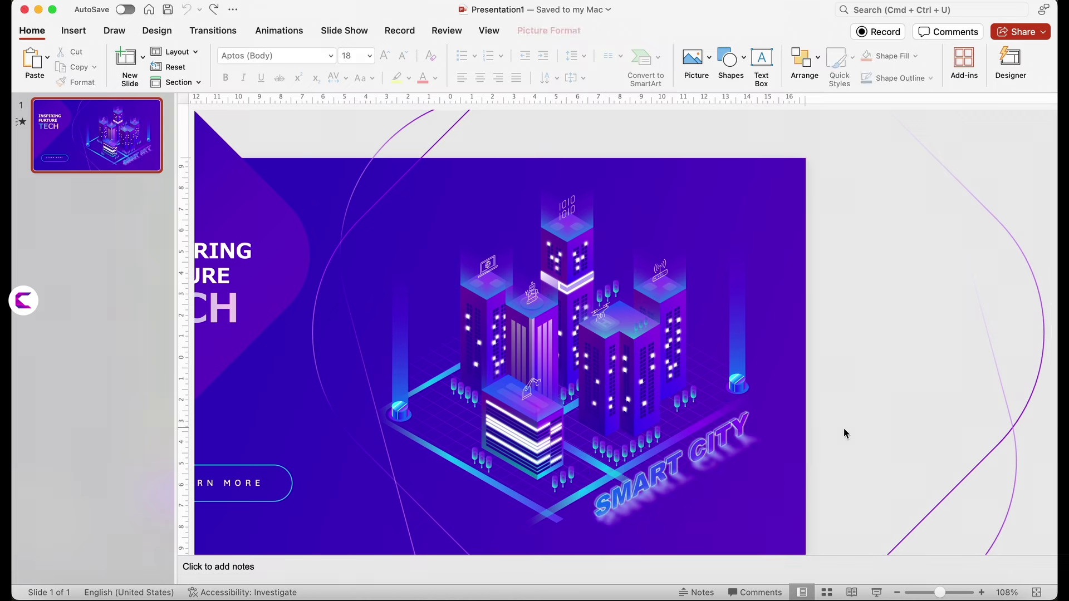
- In the Animation Pane, select Picture 13 and Rounded Rectangles 8 and 9, then play the preview
{"action": "left_click", "coordinate": [279, 30]}
{"action": "left_click", "coordinate": [740, 66]}
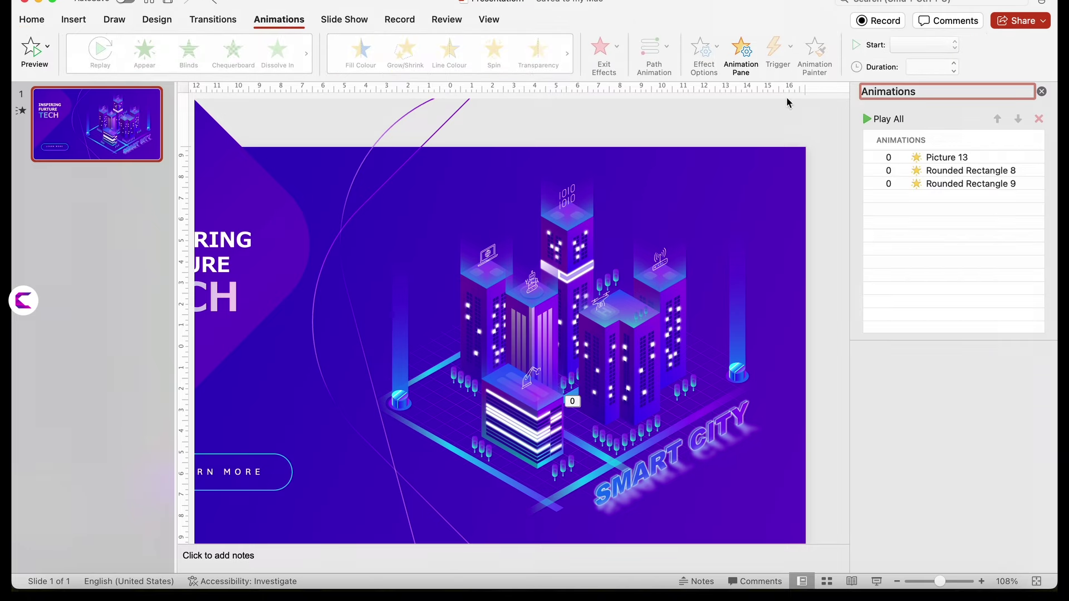
{"action": "left_click", "coordinate": [948, 159]}
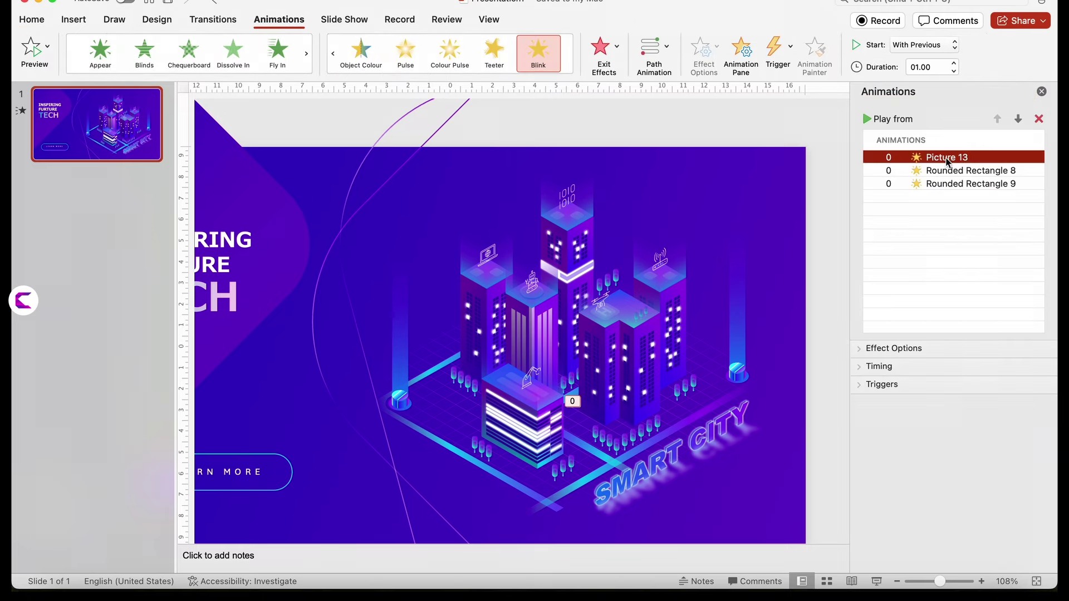
{"action": "left_click", "coordinate": [685, 454]}
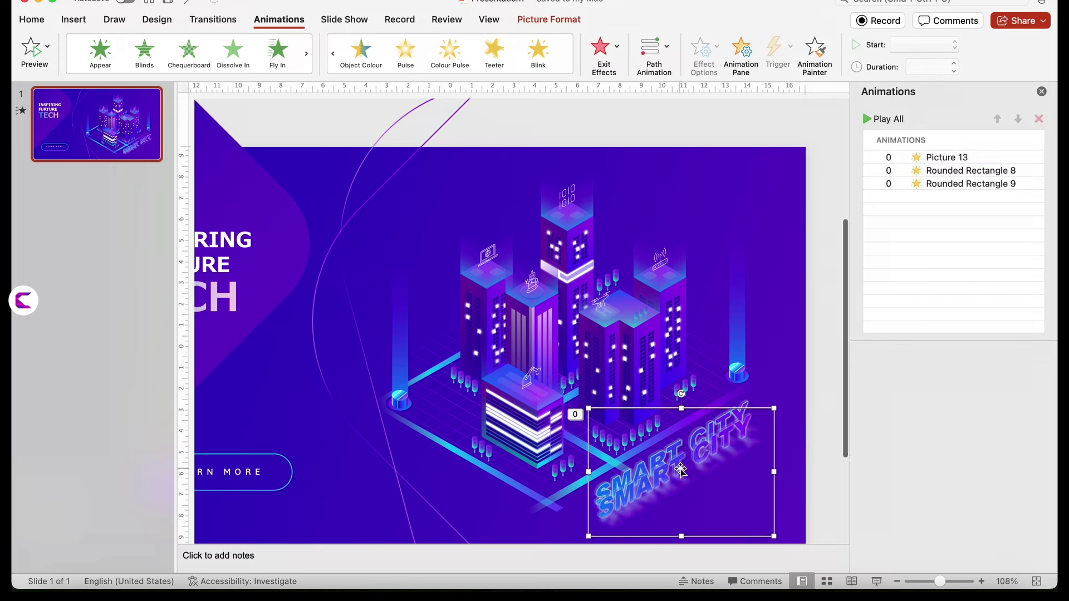
{"action": "left_click", "coordinate": [936, 172]}
{"action": "left_click", "coordinate": [935, 184]}
{"action": "scroll", "coordinate": [346, 243], "scroll_direction": "down", "scroll_amount": 5}
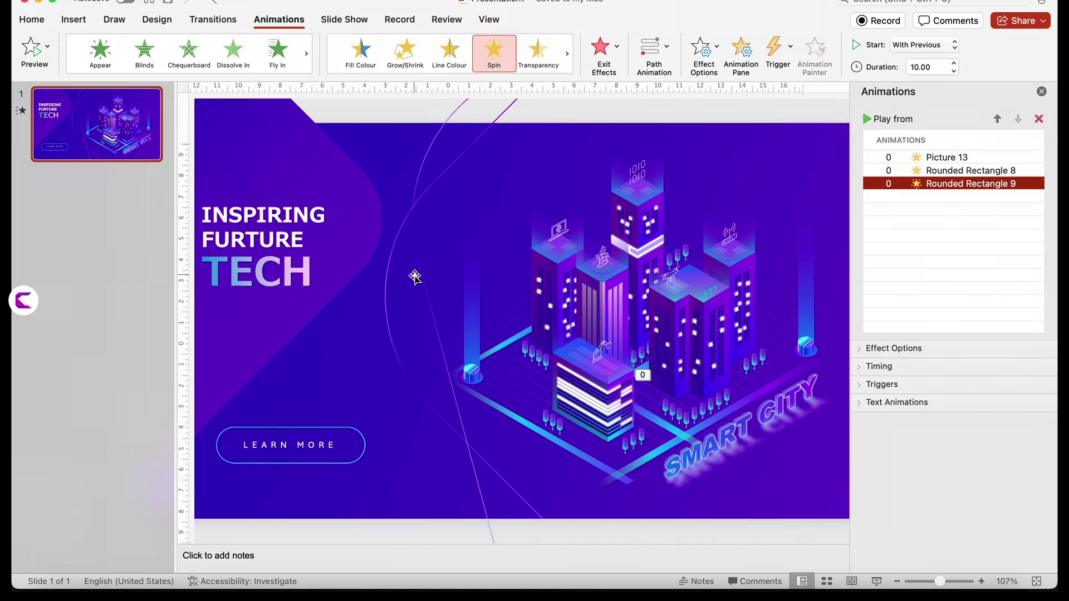
{"action": "left_click", "coordinate": [867, 119]}
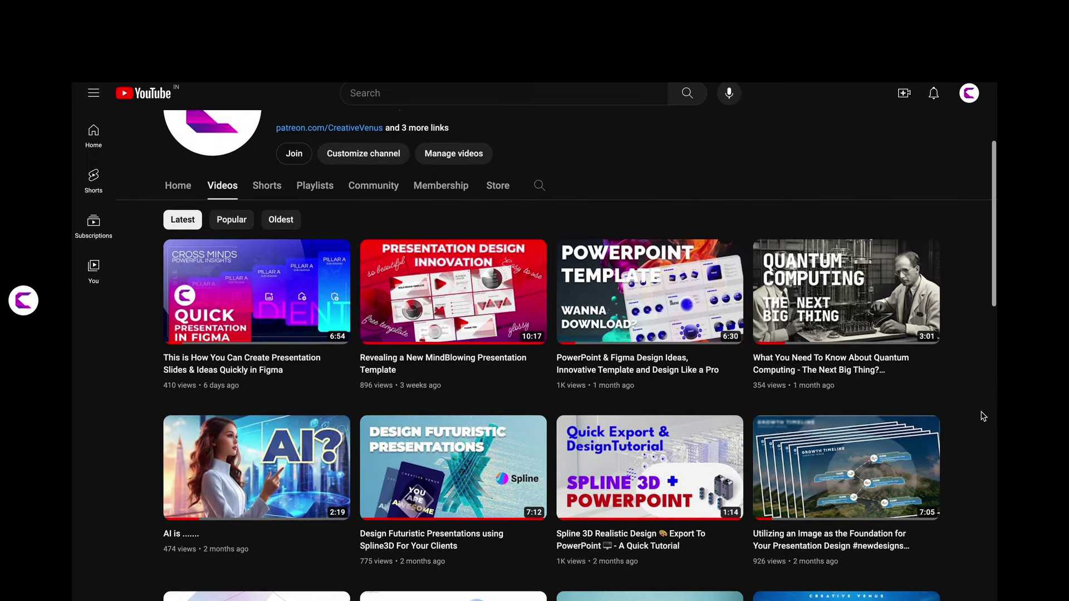
- Scroll down the channel's Videos grid to uploads from up to 8 months ago
{"action": "scroll", "coordinate": [982, 416], "scroll_direction": "down", "scroll_amount": 6}
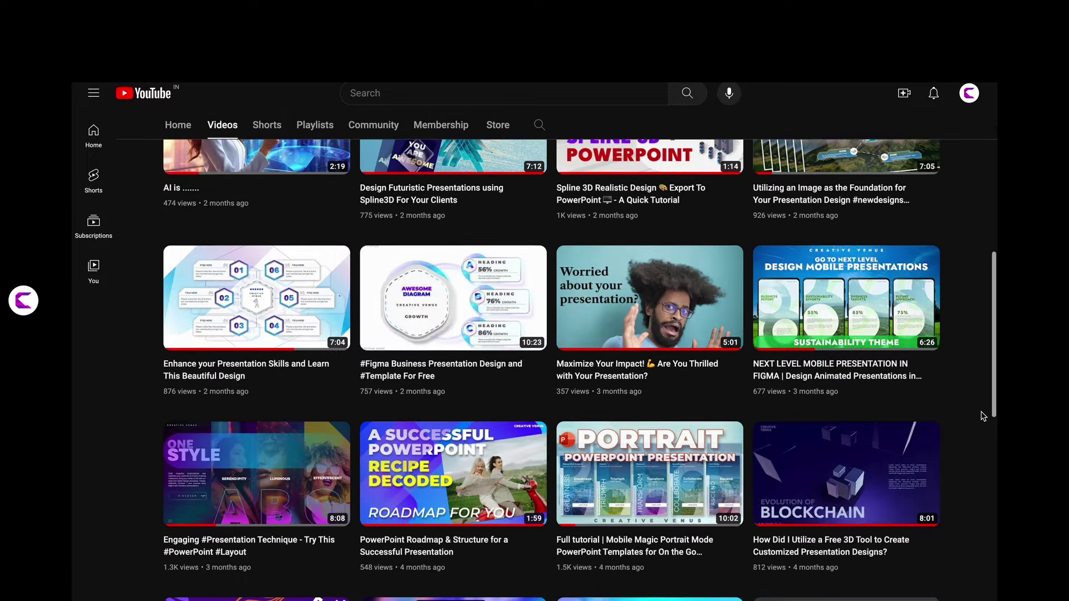
{"action": "scroll", "coordinate": [983, 416], "scroll_direction": "down", "scroll_amount": 7}
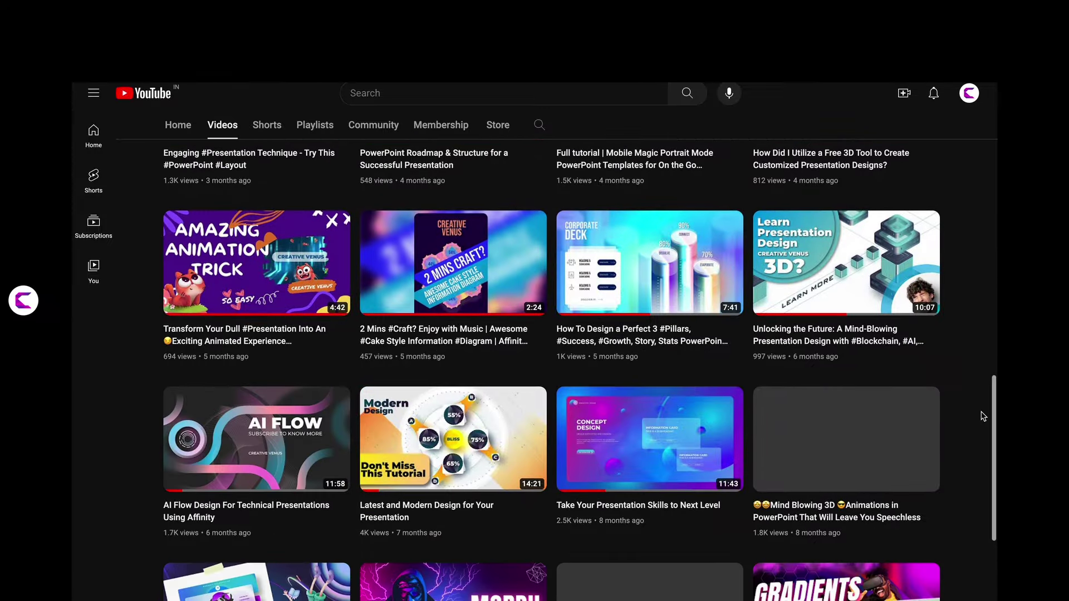
{"action": "scroll", "coordinate": [982, 416], "scroll_direction": "down", "scroll_amount": 4}
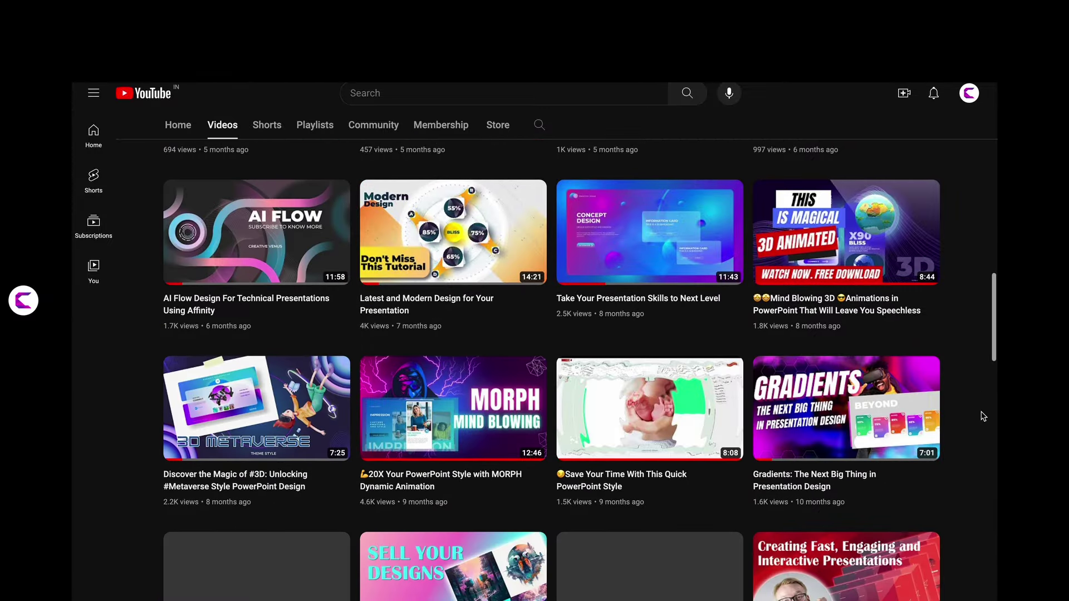